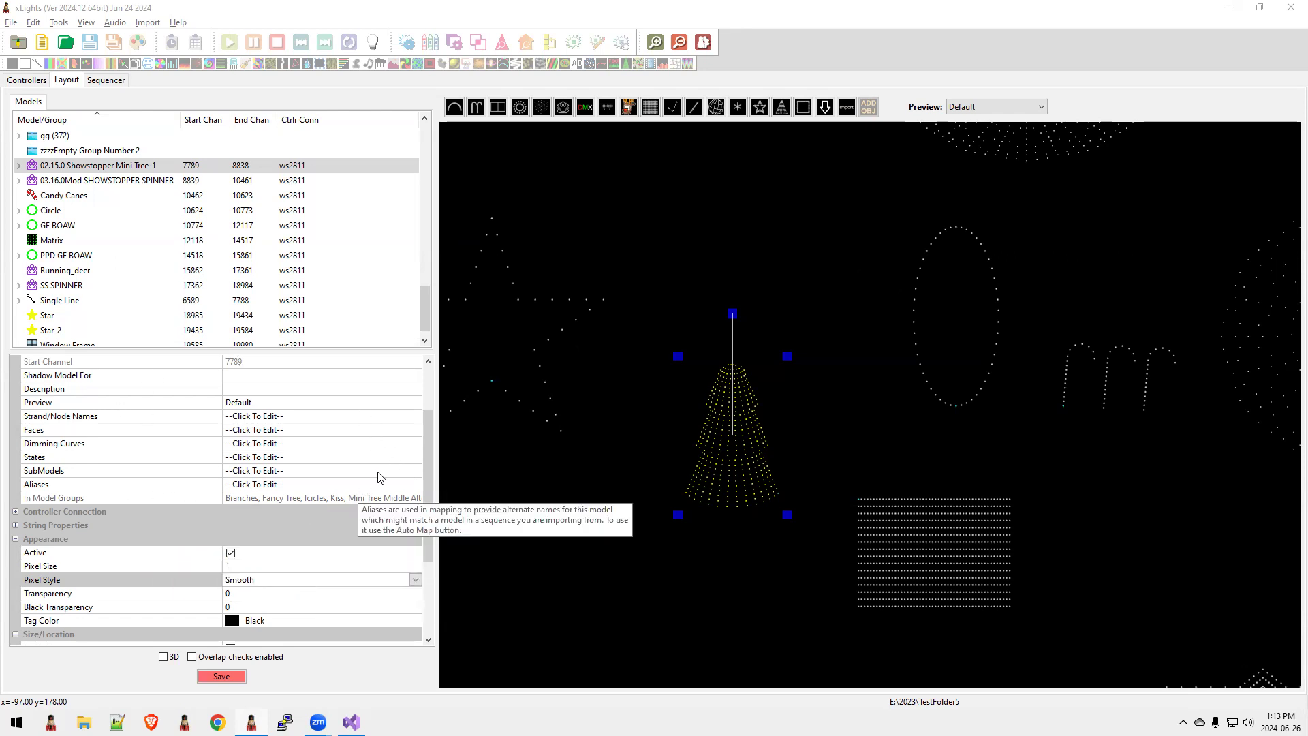
Set the pixel style of the 02.15.0 Showstopper Mini Tree-1 model to Solid Circle.
drag(431, 452, 437, 538)
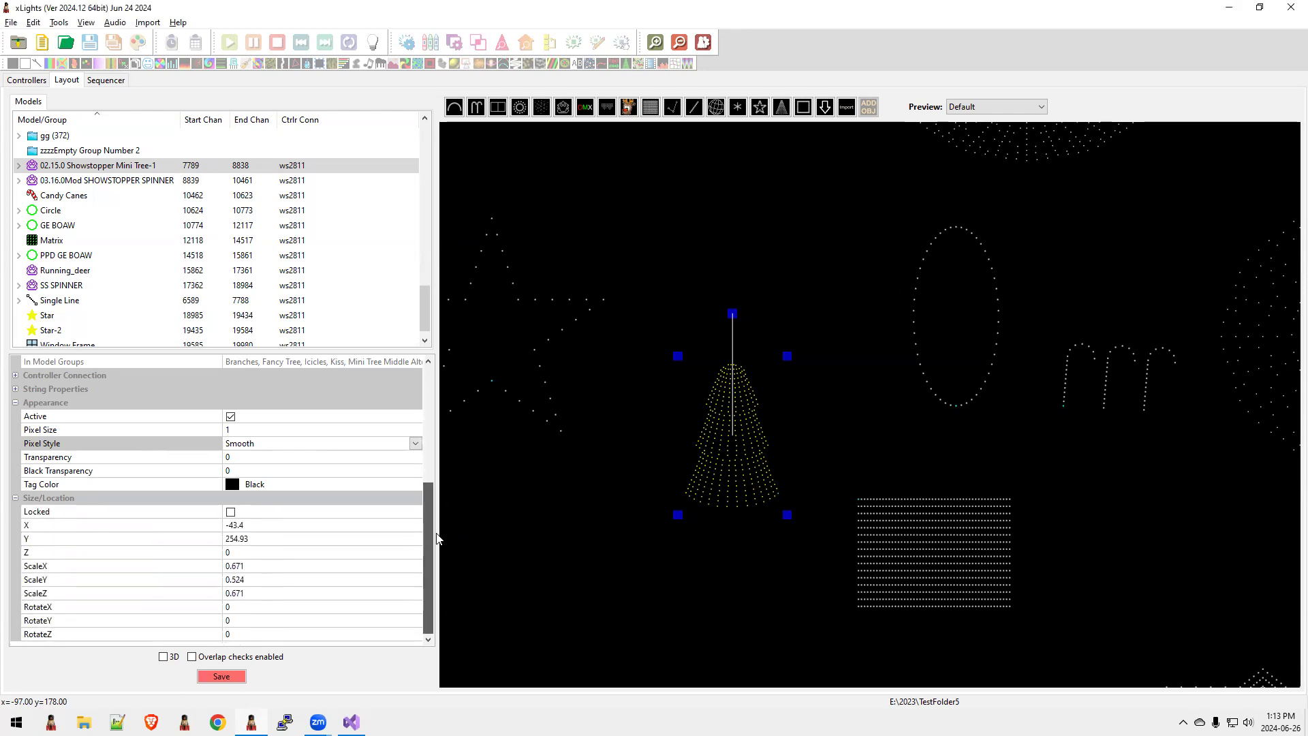
click(276, 444)
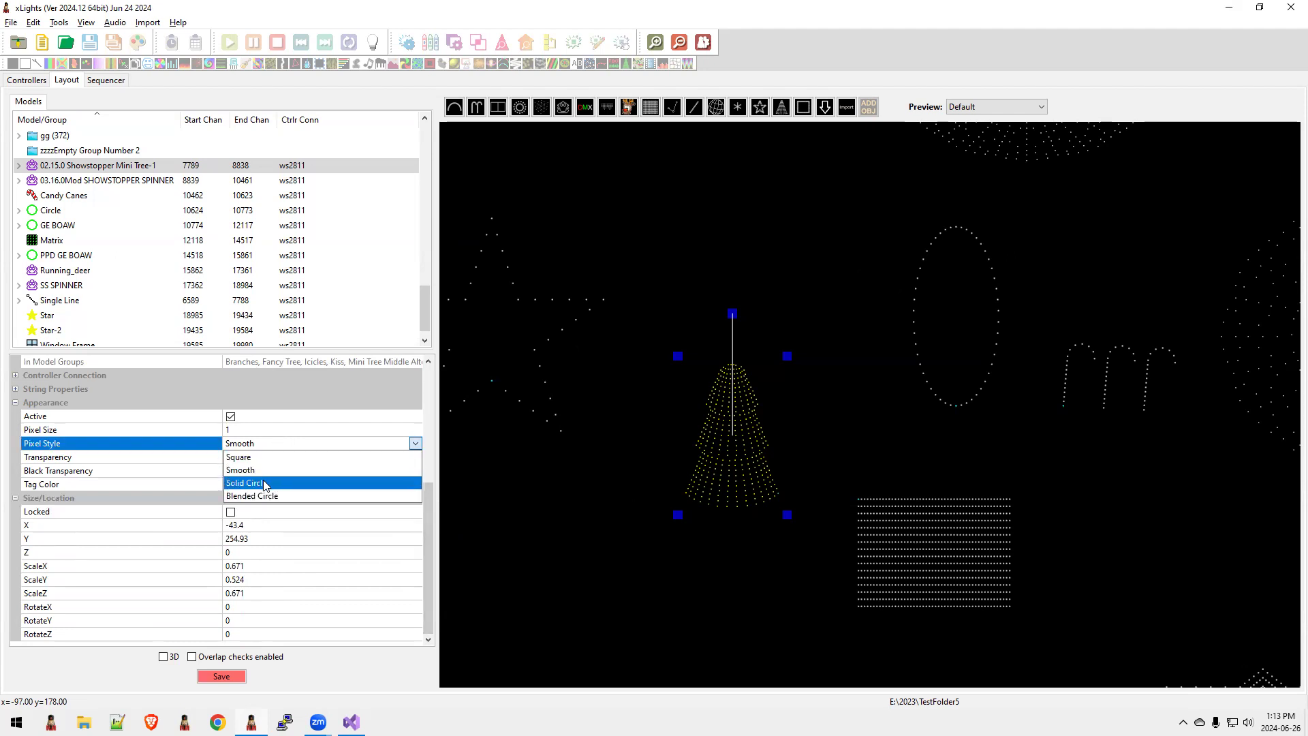
click(264, 483)
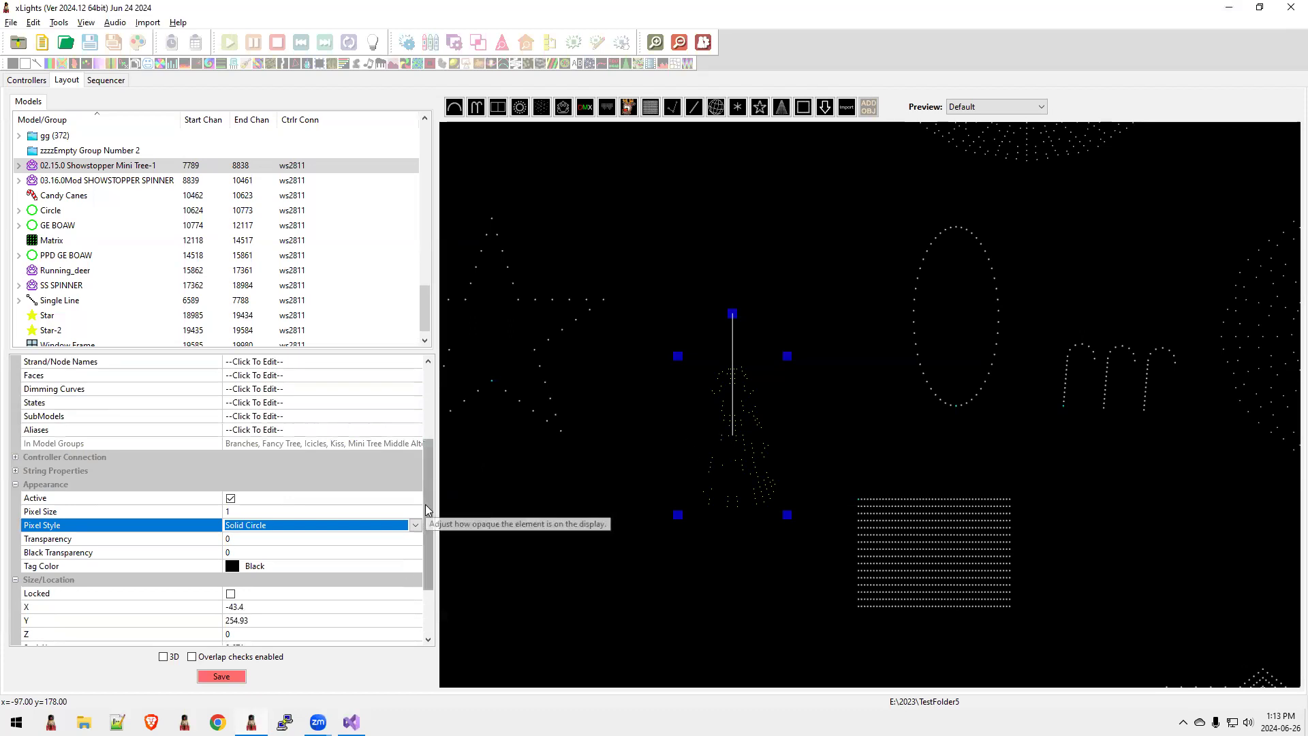
Open the mini tree's state definitions in an enlarged window and display the Witch state.
drag(426, 504, 431, 432)
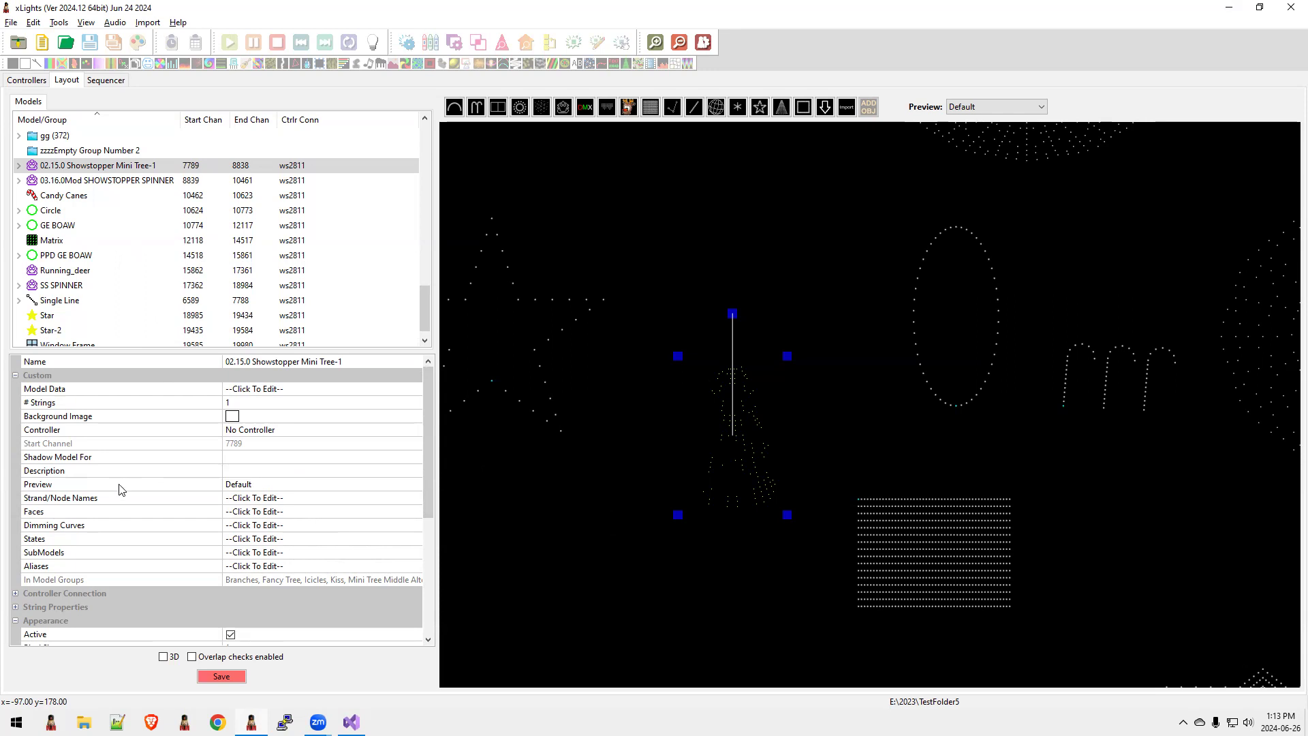
click(267, 538)
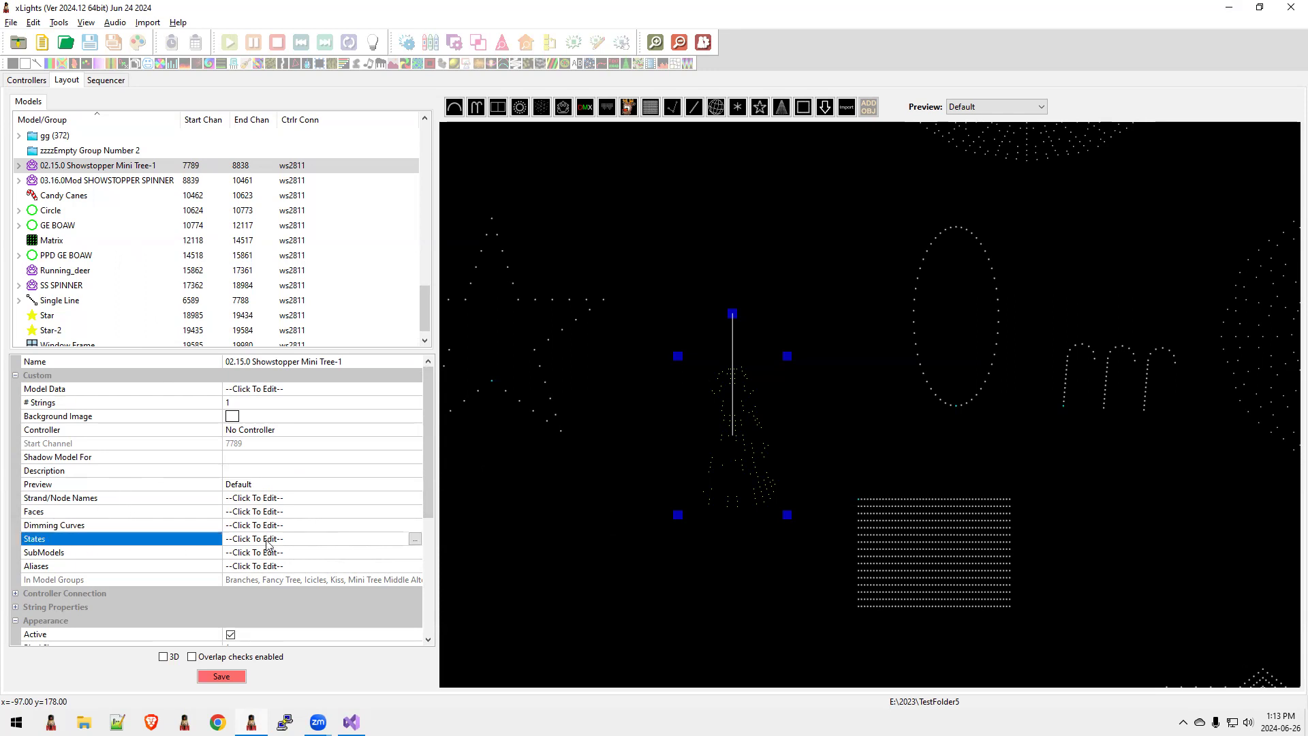
click(415, 539)
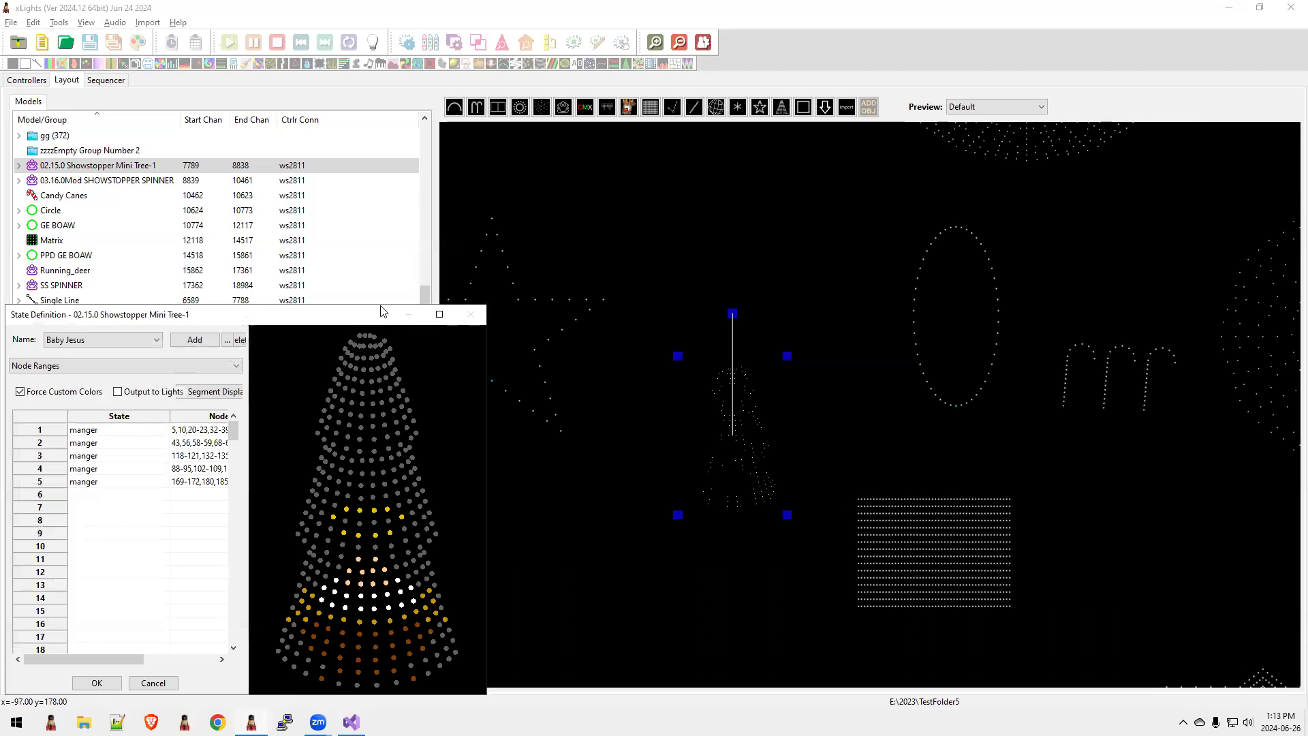
drag(381, 308, 514, 80)
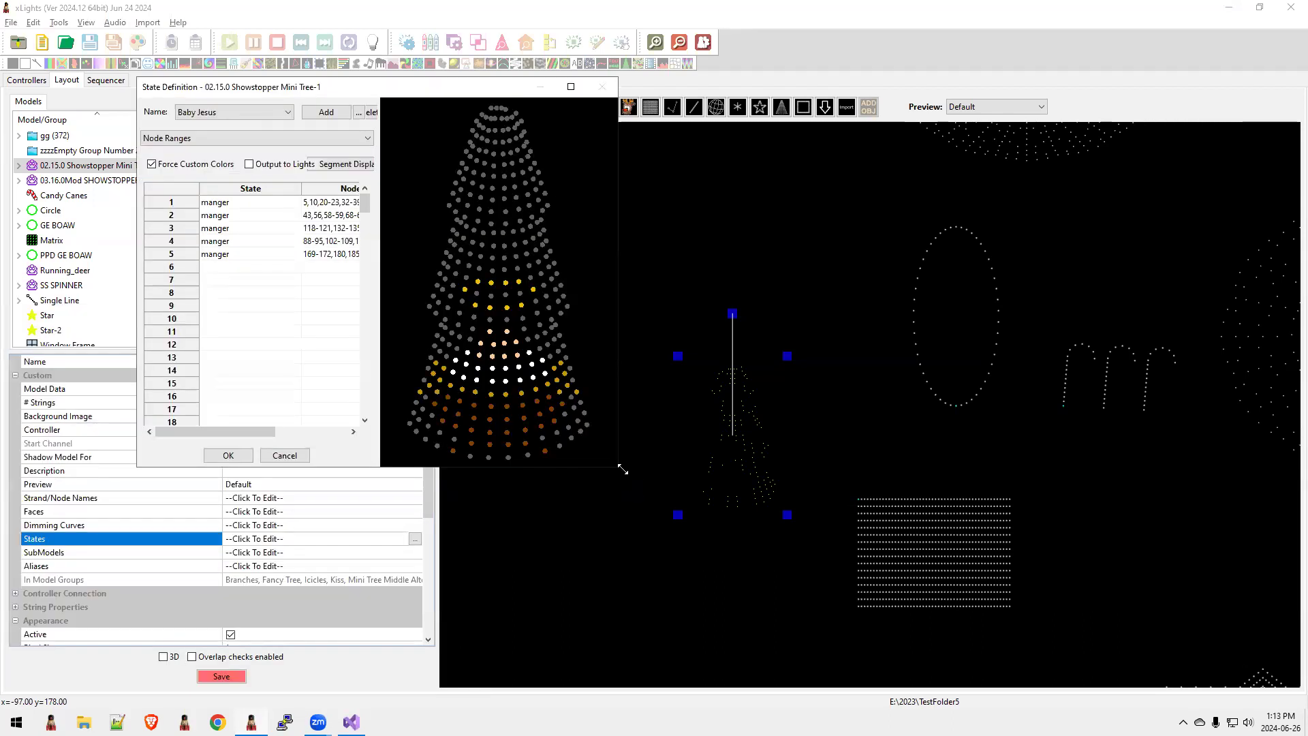
drag(623, 469, 818, 626)
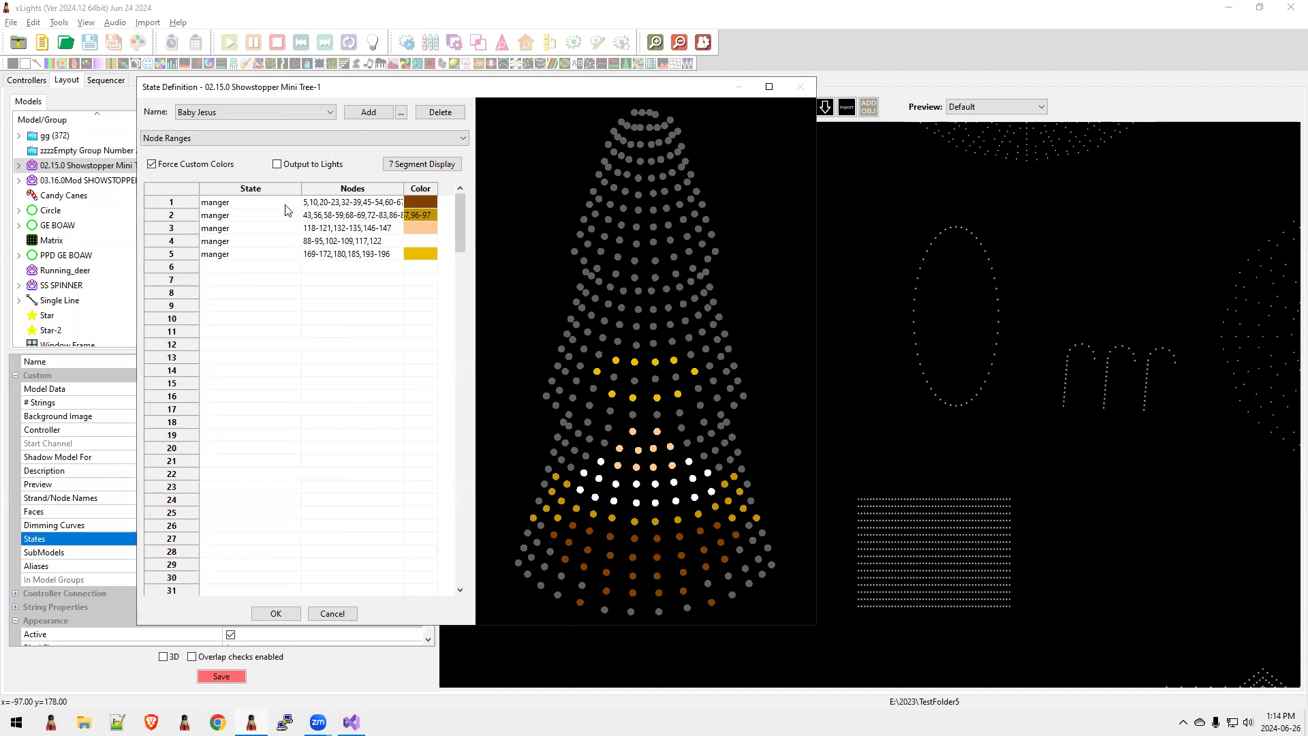
click(232, 113)
scroll(223, 372, down, 4)
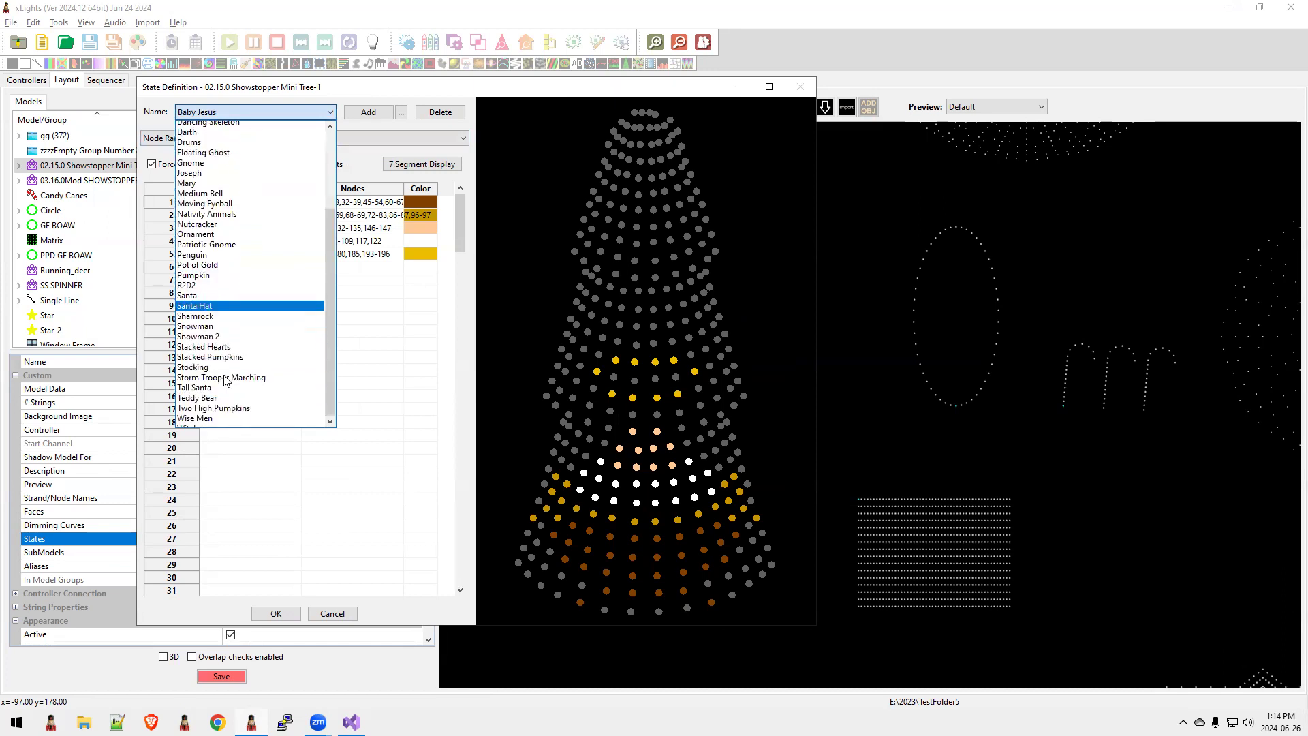
click(215, 413)
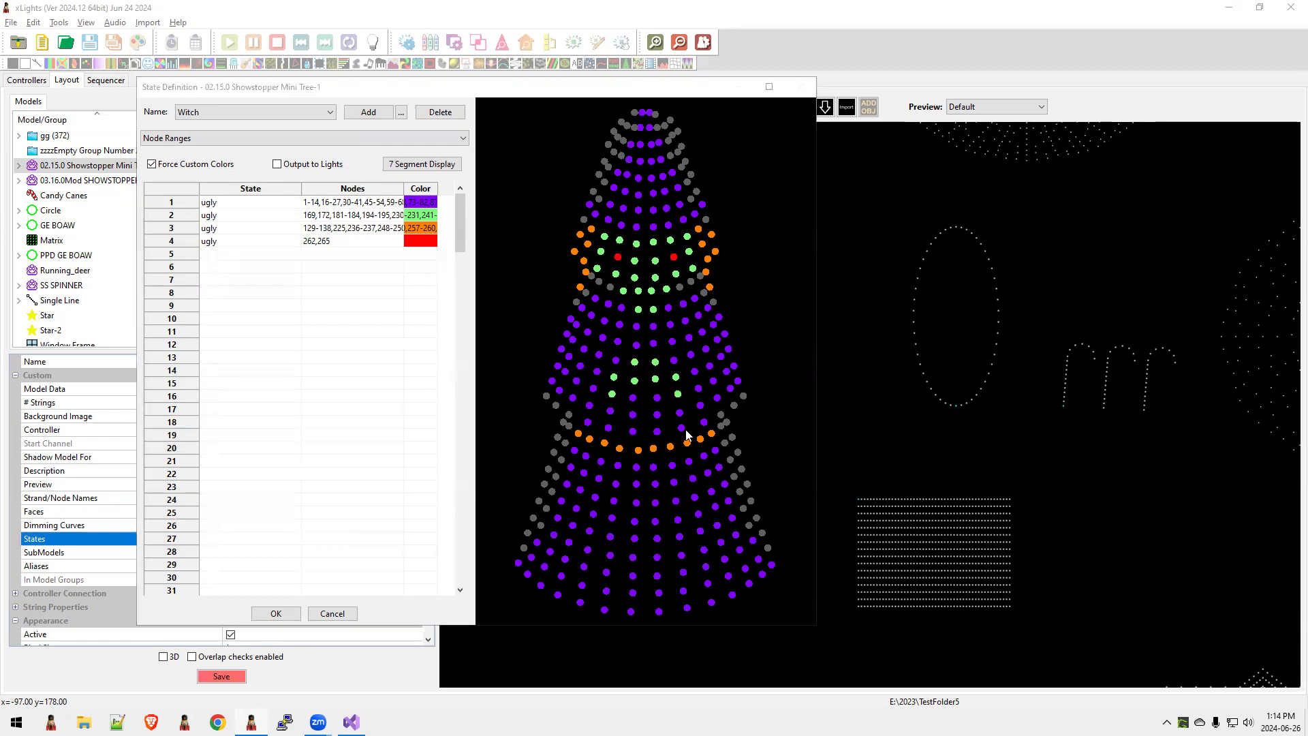
Capture the Witch state preview as a region screenshot in the Greenshot image editor and close the state definitions without saving.
key(Print)
drag(444, 47, 825, 640)
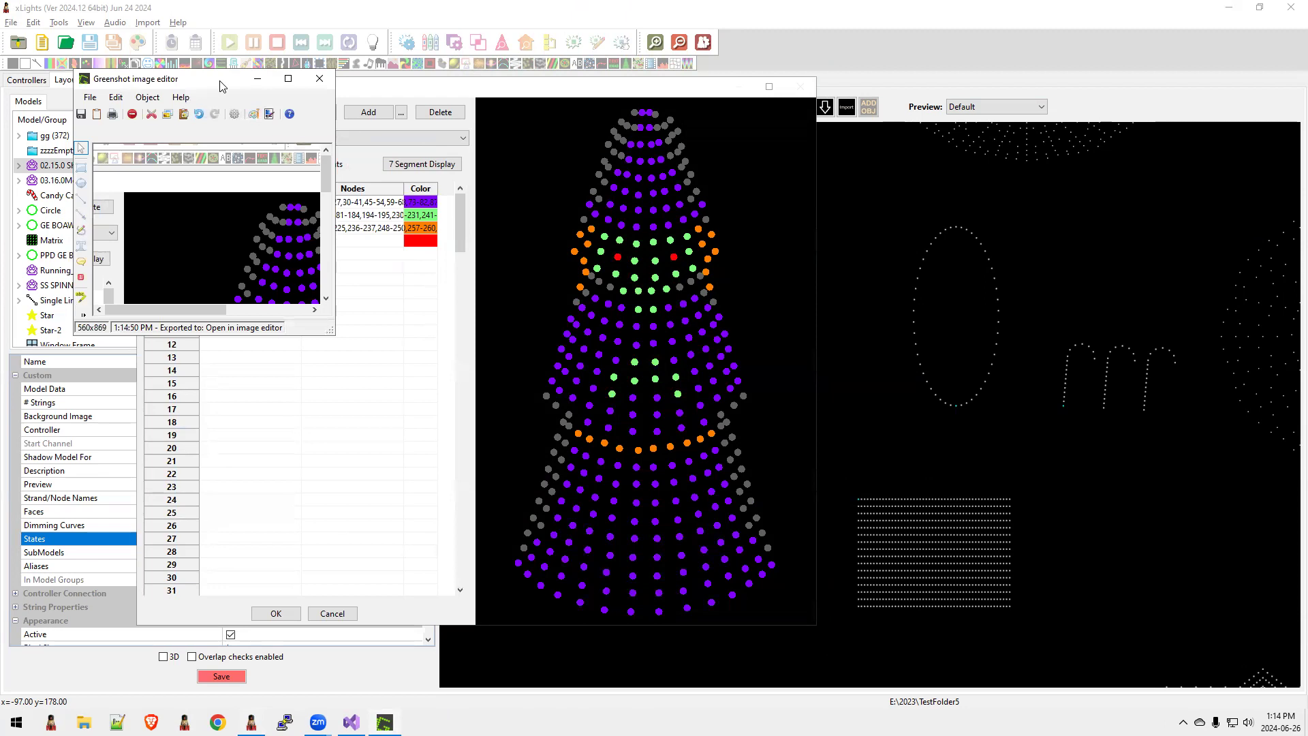
drag(219, 81, 0, 81)
click(801, 86)
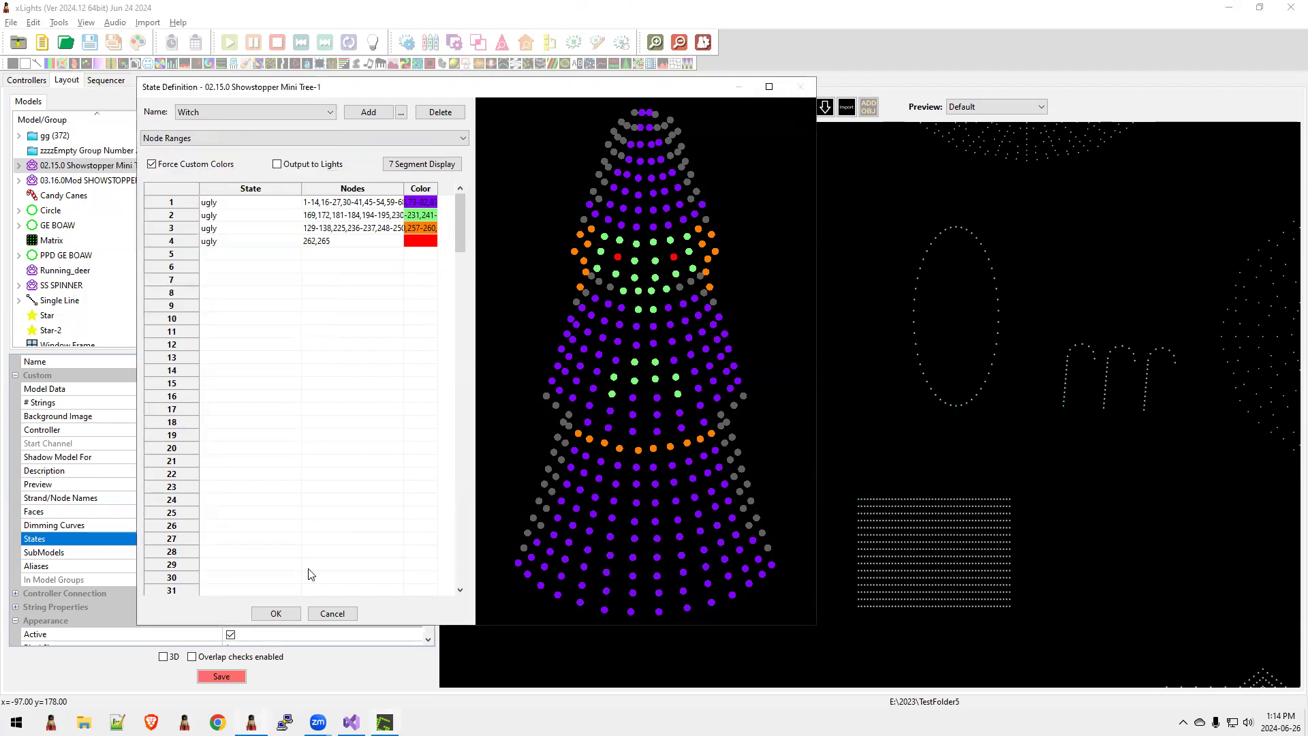
click(334, 613)
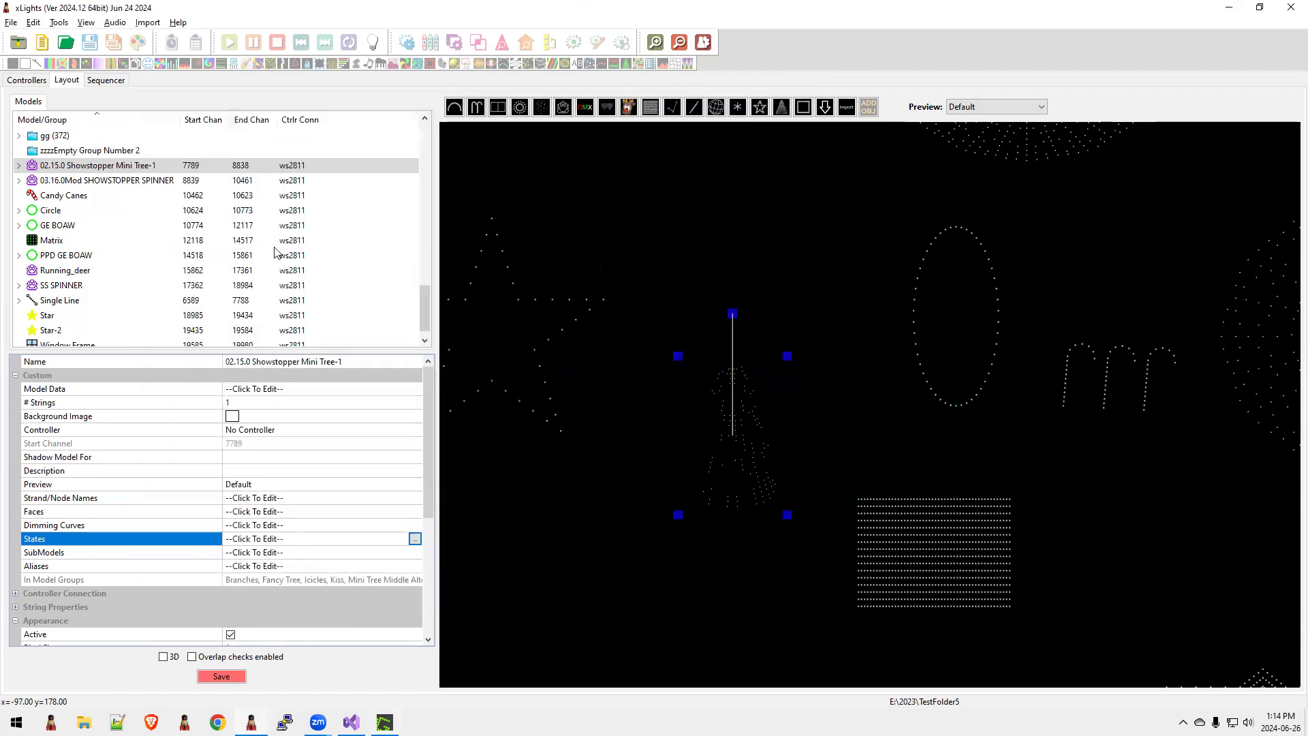
Create a new sequence with the default settings and expand the 02.15.0 Showstopper Mini Tree-1 row to its submodels.
click(44, 43)
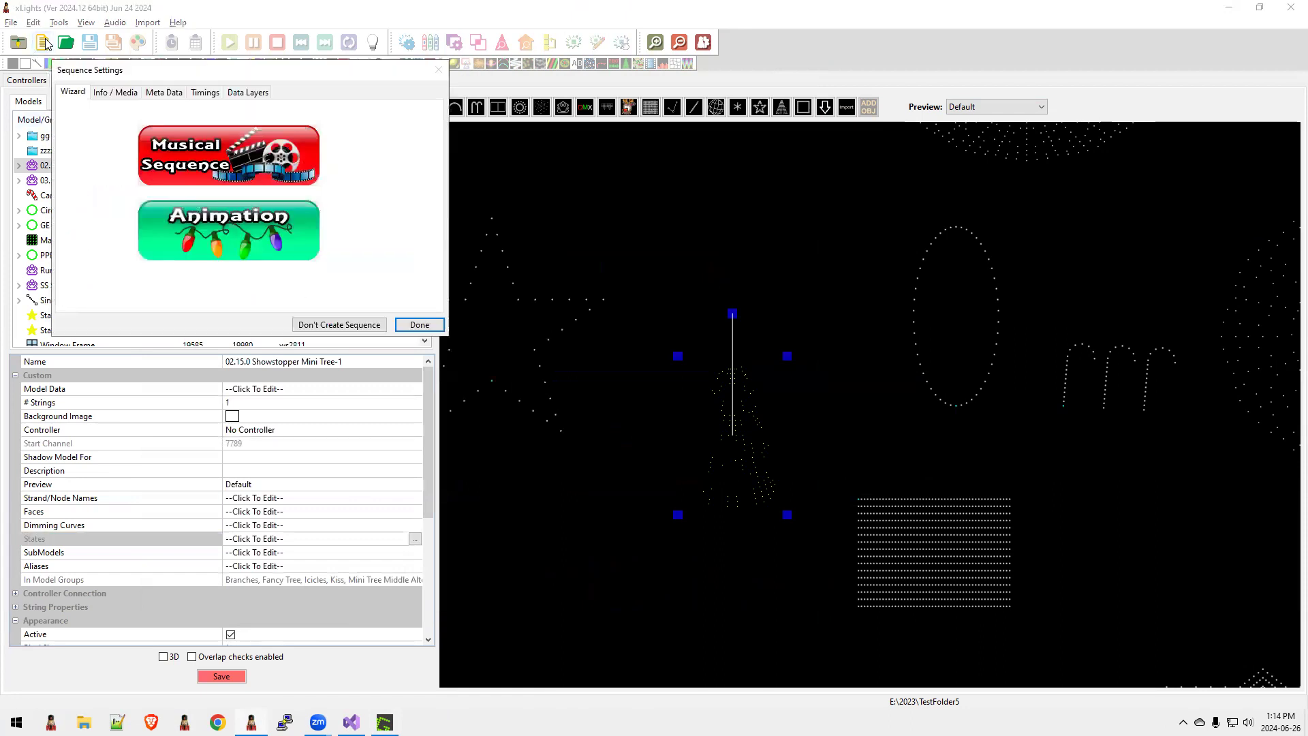
key(Return)
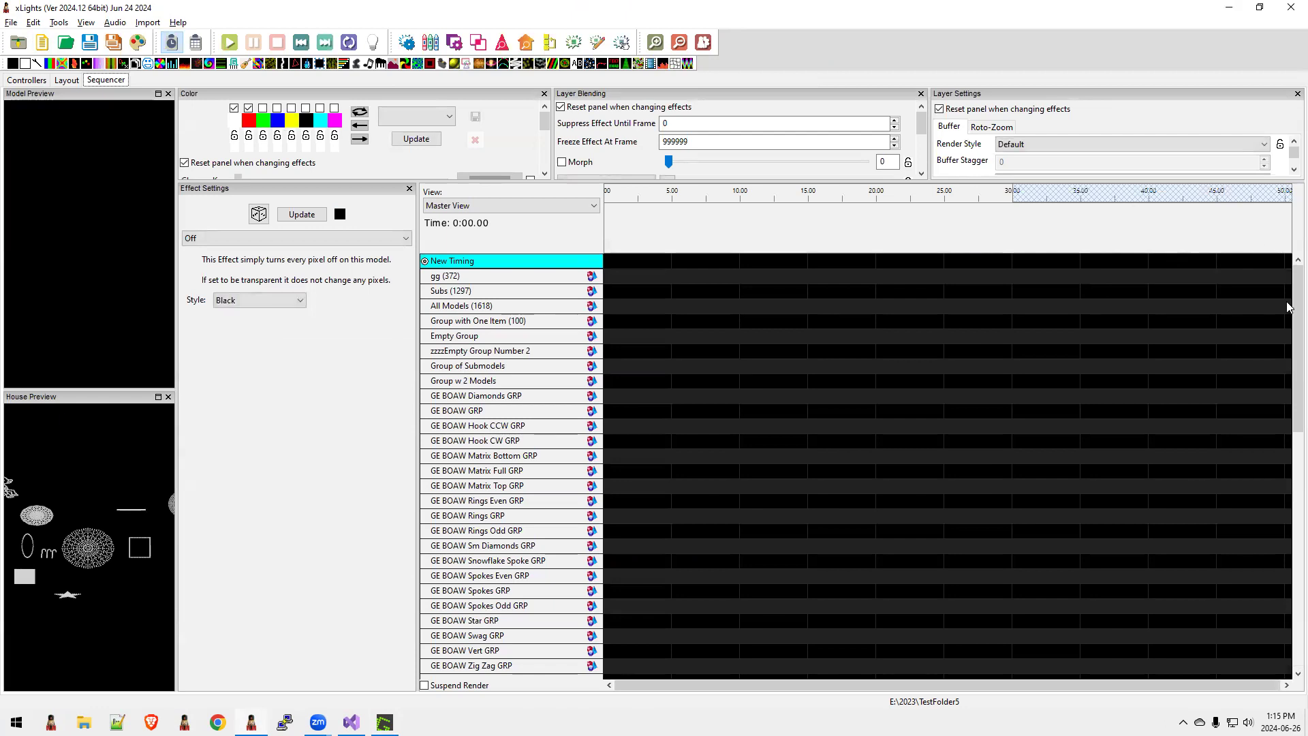
drag(1289, 359, 1289, 597)
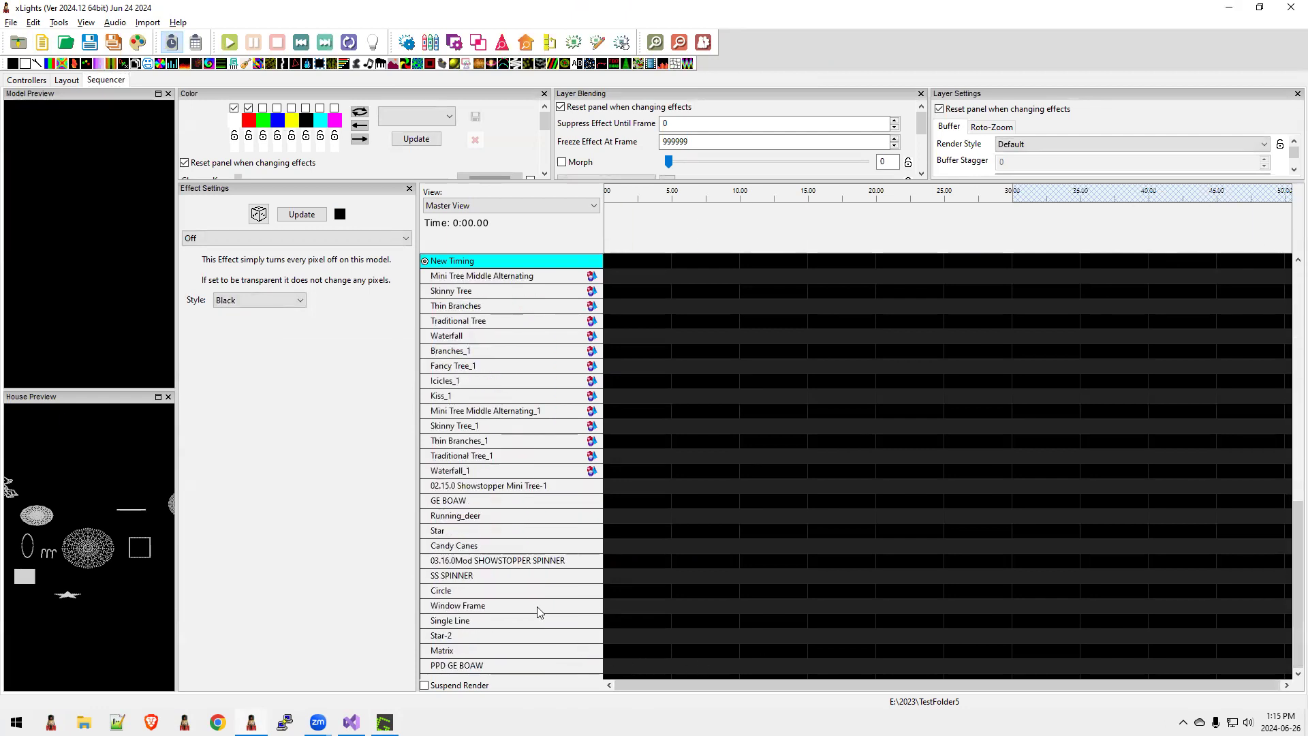
click(503, 487)
double_click(504, 487)
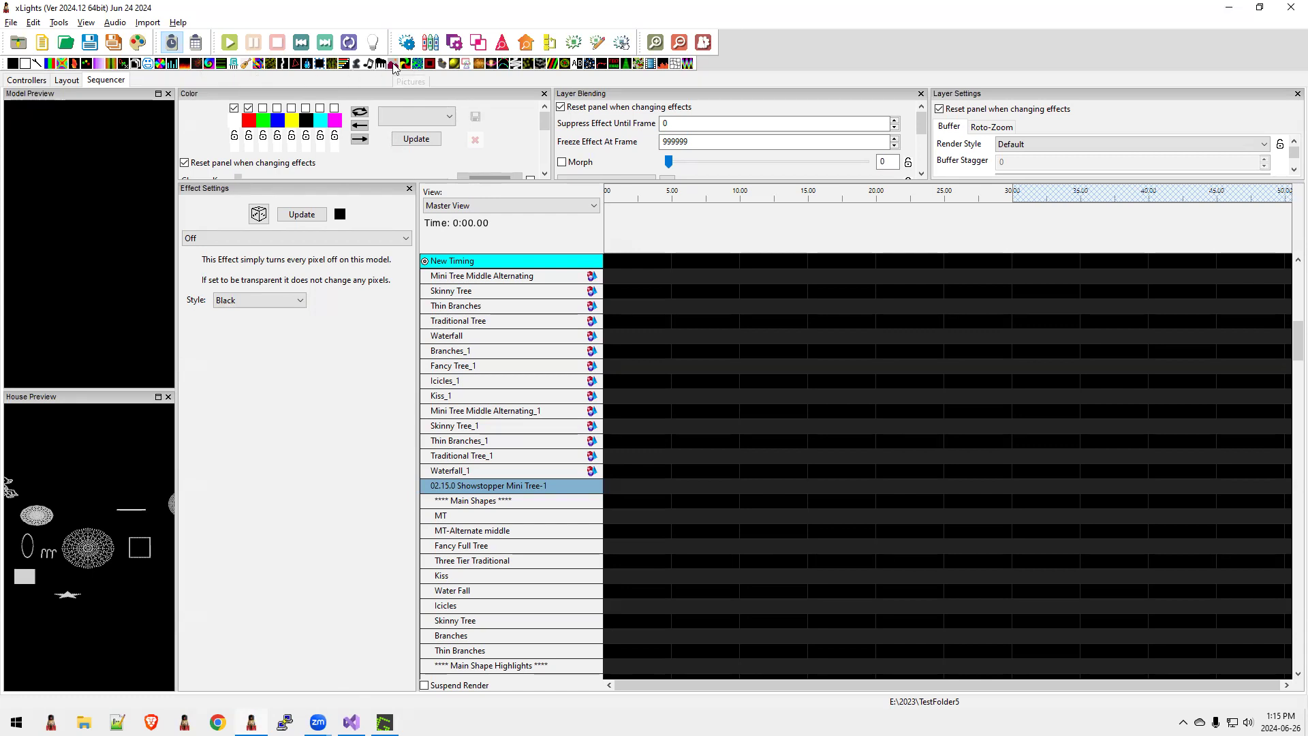
Place a Pictures effect on the MT submodel and stretch it from 0 to 30 seconds.
drag(394, 64, 625, 519)
key(shift+Left)
key(shift+Right)
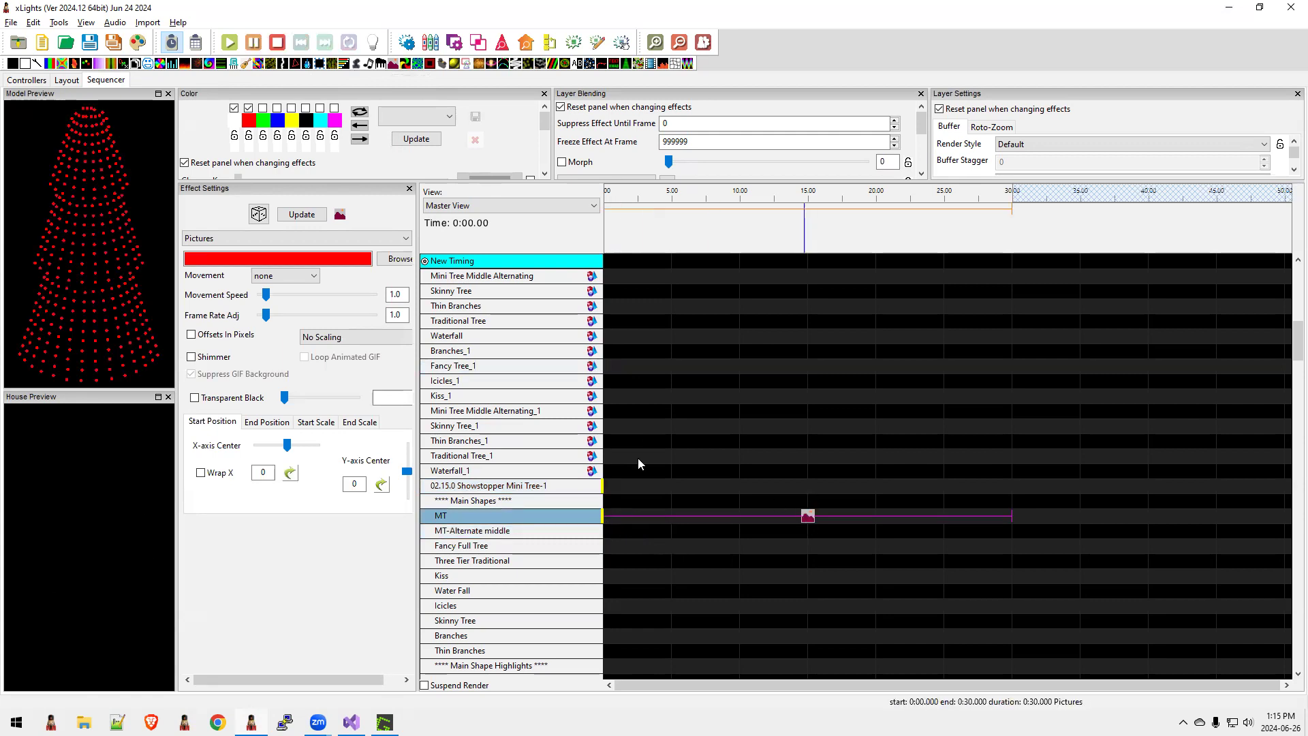
Open the mini tree's submodels in the layout and examine the node ranges of MT.
click(74, 81)
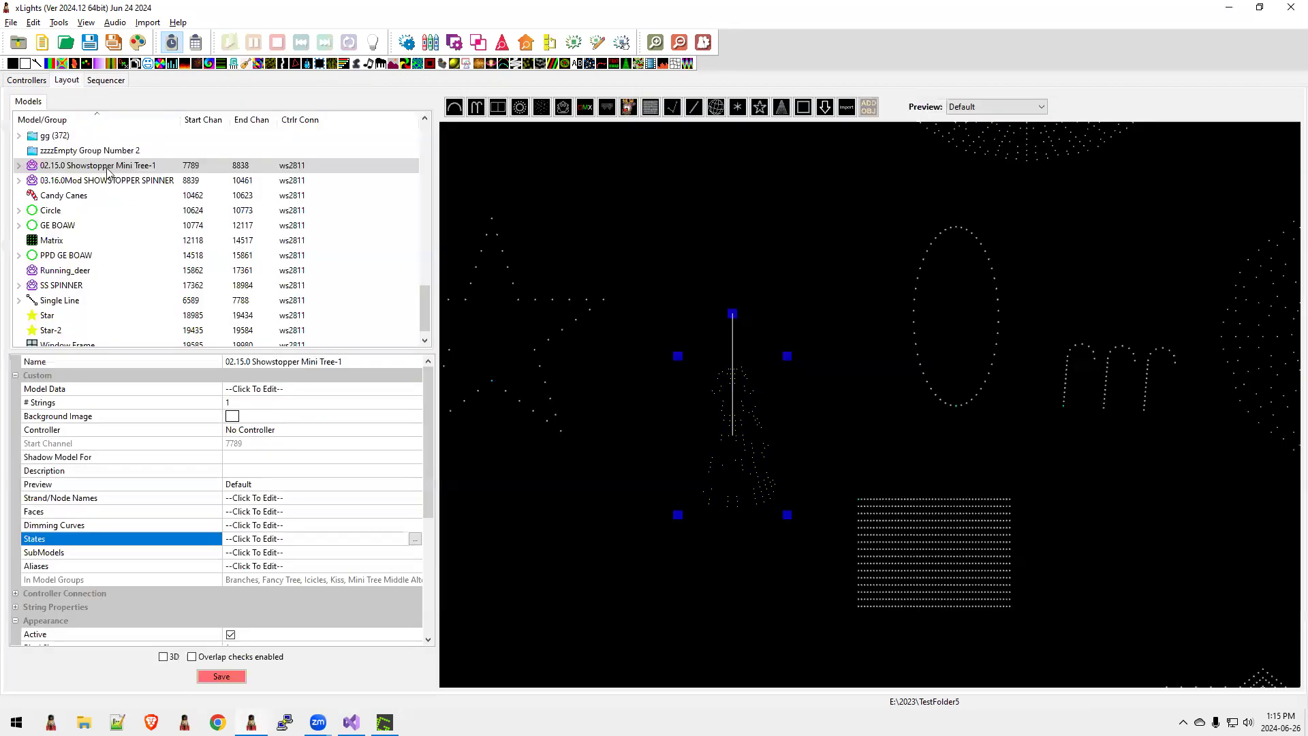
click(259, 555)
click(415, 553)
click(144, 166)
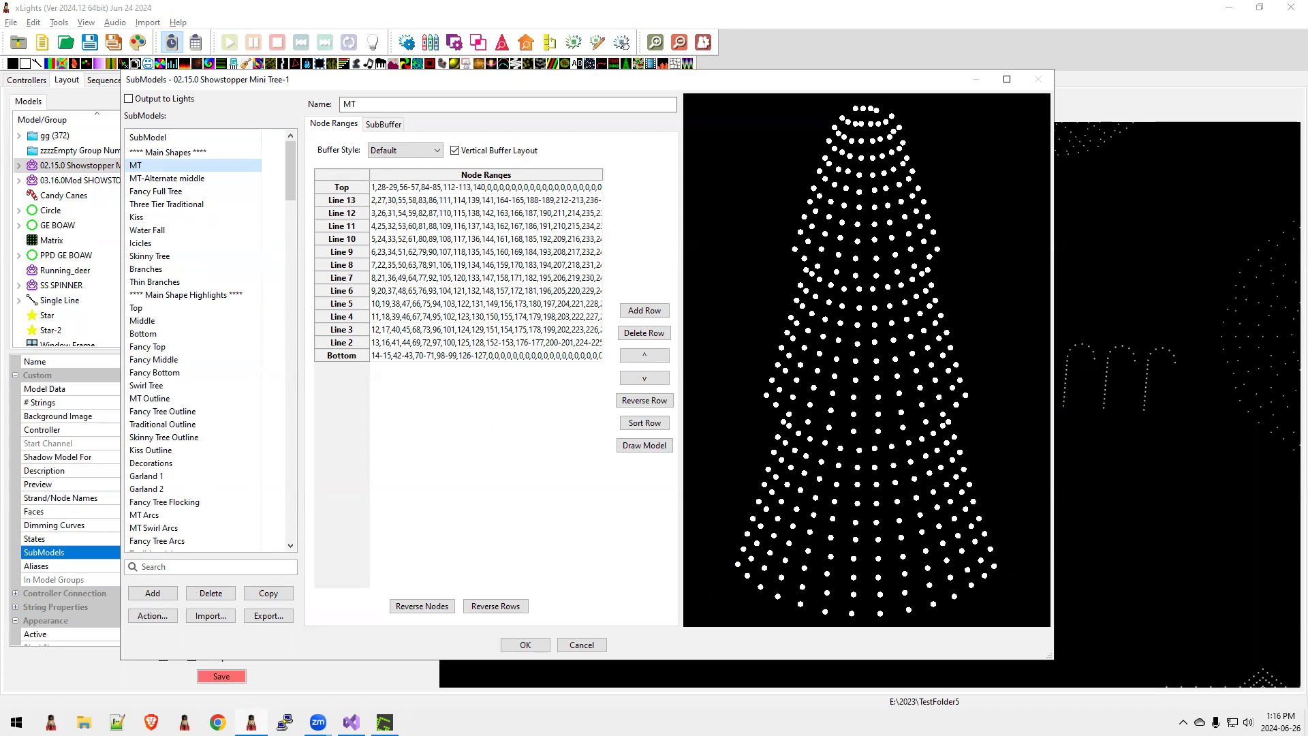
Annotate the MT submodel preview on screen with a box marked 14 by 30 and a smiley face inside.
mouse_move(766, 215)
mouse_down()
mouse_move(802, 536)
mouse_move(990, 537)
mouse_move(985, 218)
mouse_move(773, 218)
mouse_up()
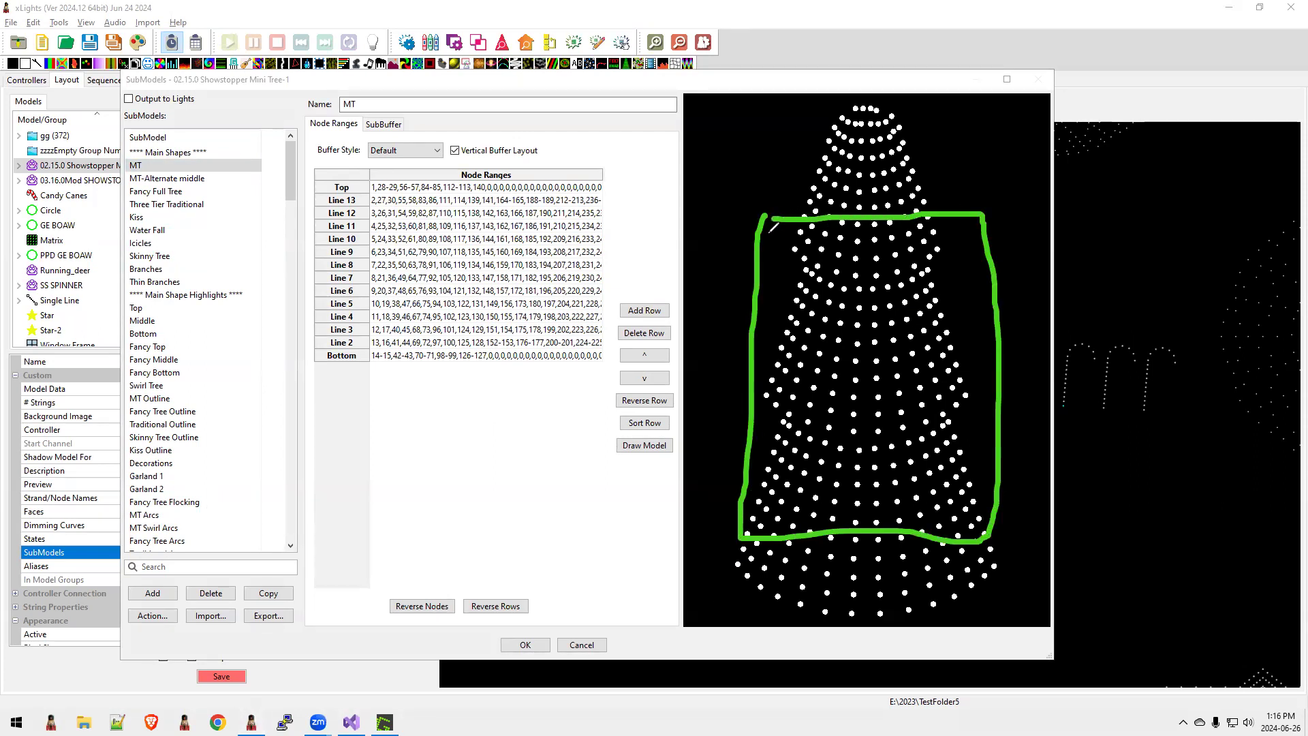
mouse_move(863, 167)
mouse_down()
mouse_move(863, 193)
mouse_move(895, 171)
mouse_move(928, 180)
mouse_move(916, 203)
mouse_up()
mouse_move(704, 323)
mouse_down()
mouse_move(727, 323)
mouse_move(708, 345)
mouse_up()
drag(740, 332, 732, 325)
drag(843, 291, 841, 304)
click(905, 304)
mouse_move(807, 403)
mouse_down()
mouse_move(861, 423)
mouse_move(920, 373)
mouse_move(873, 368)
mouse_move(881, 361)
mouse_up()
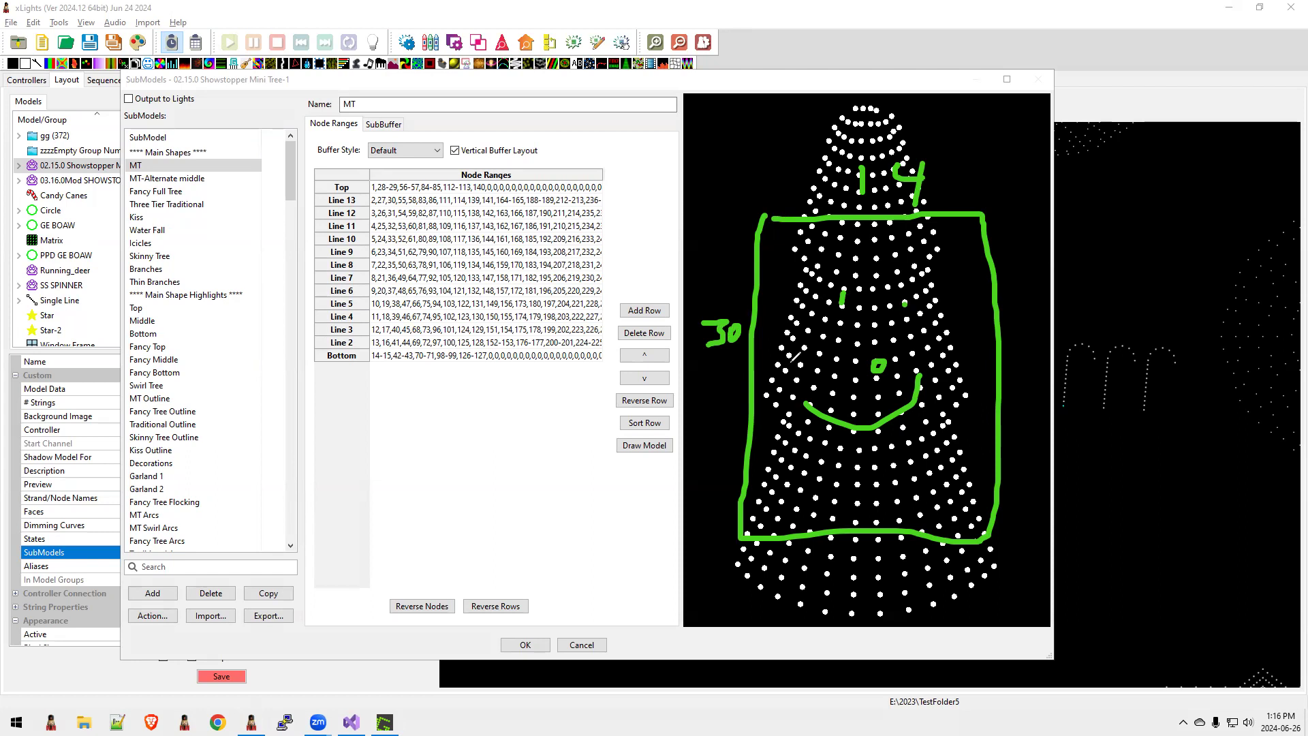
Switch to the Greenshot image editor and enlarge its window to examine the captured Witch picture.
key(alt+Tab)
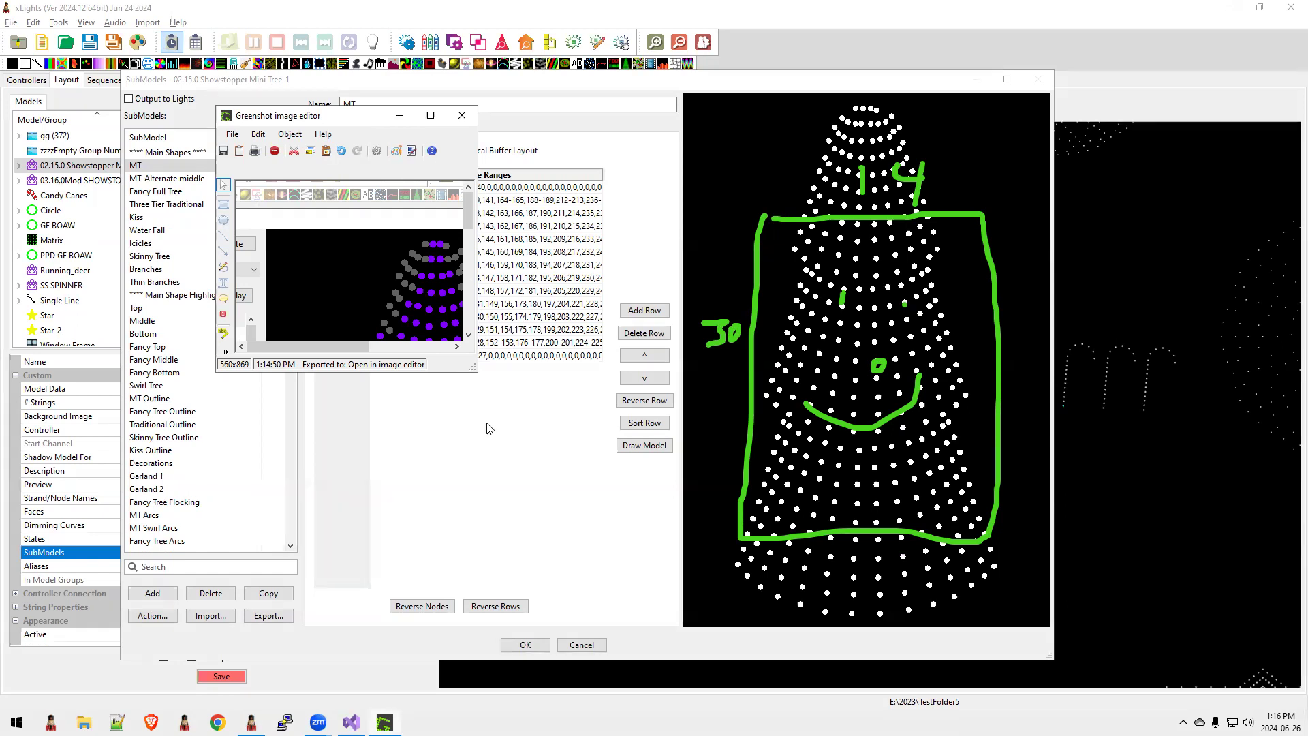
drag(471, 368, 639, 642)
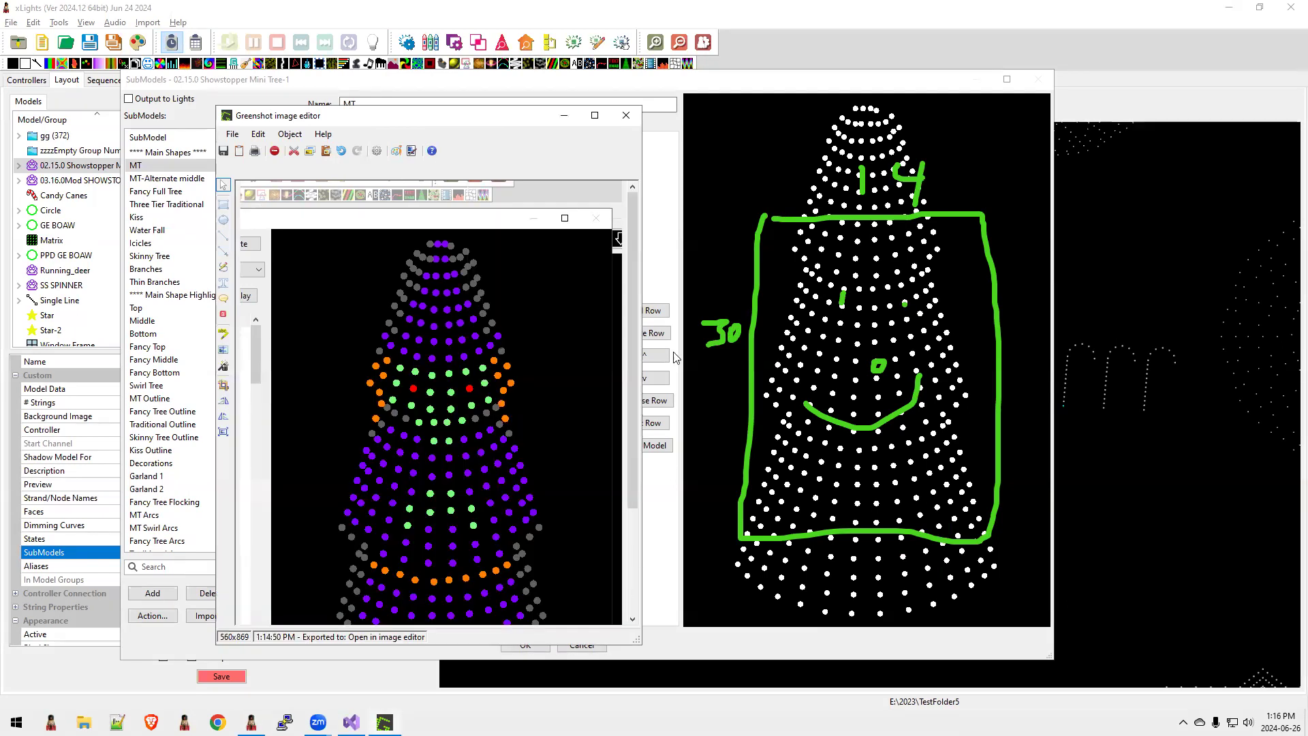
click(694, 219)
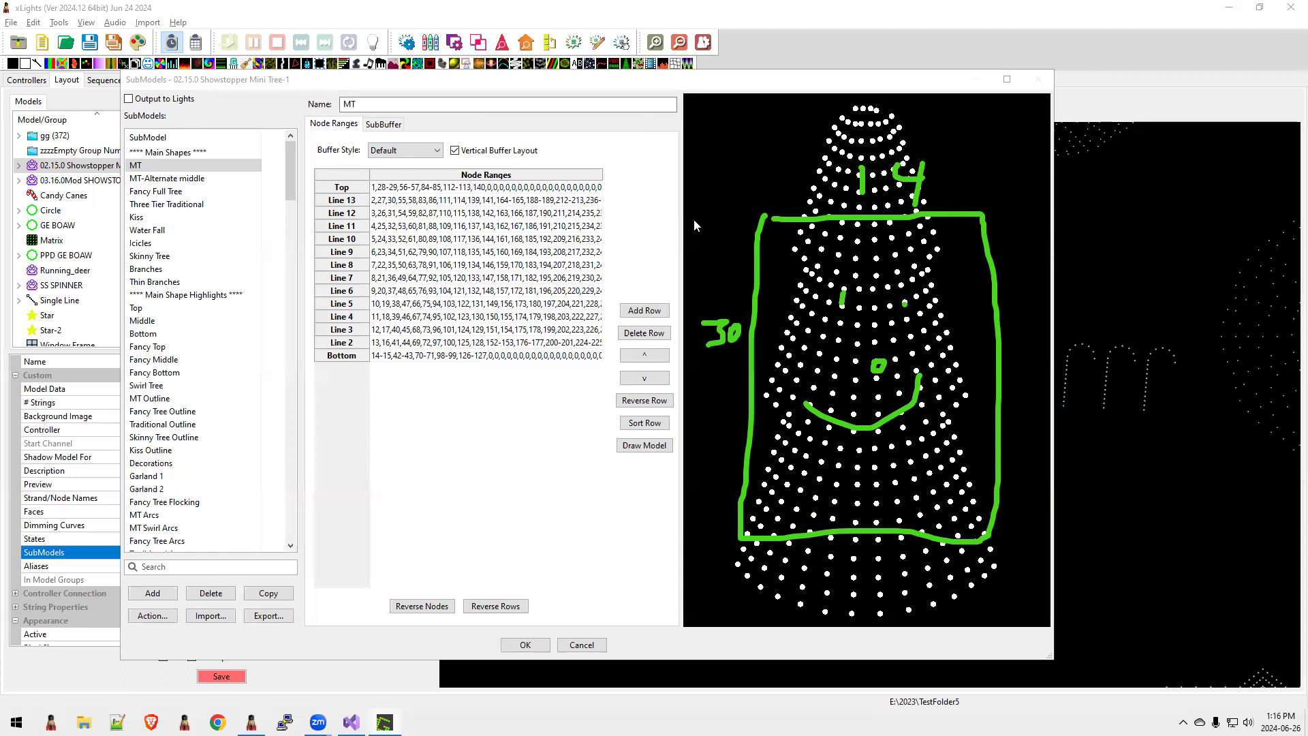
Close the submodel definitions without saving and clear the on-screen annotations.
click(569, 641)
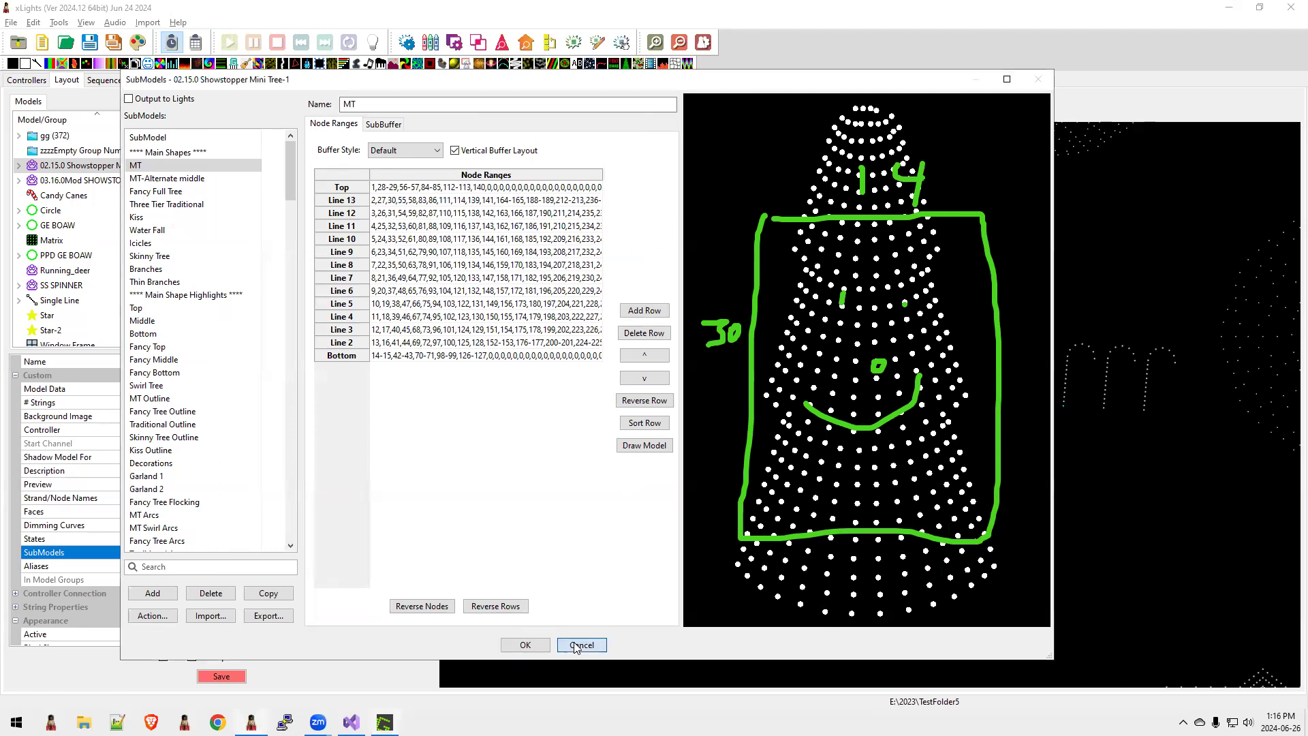
click(620, 371)
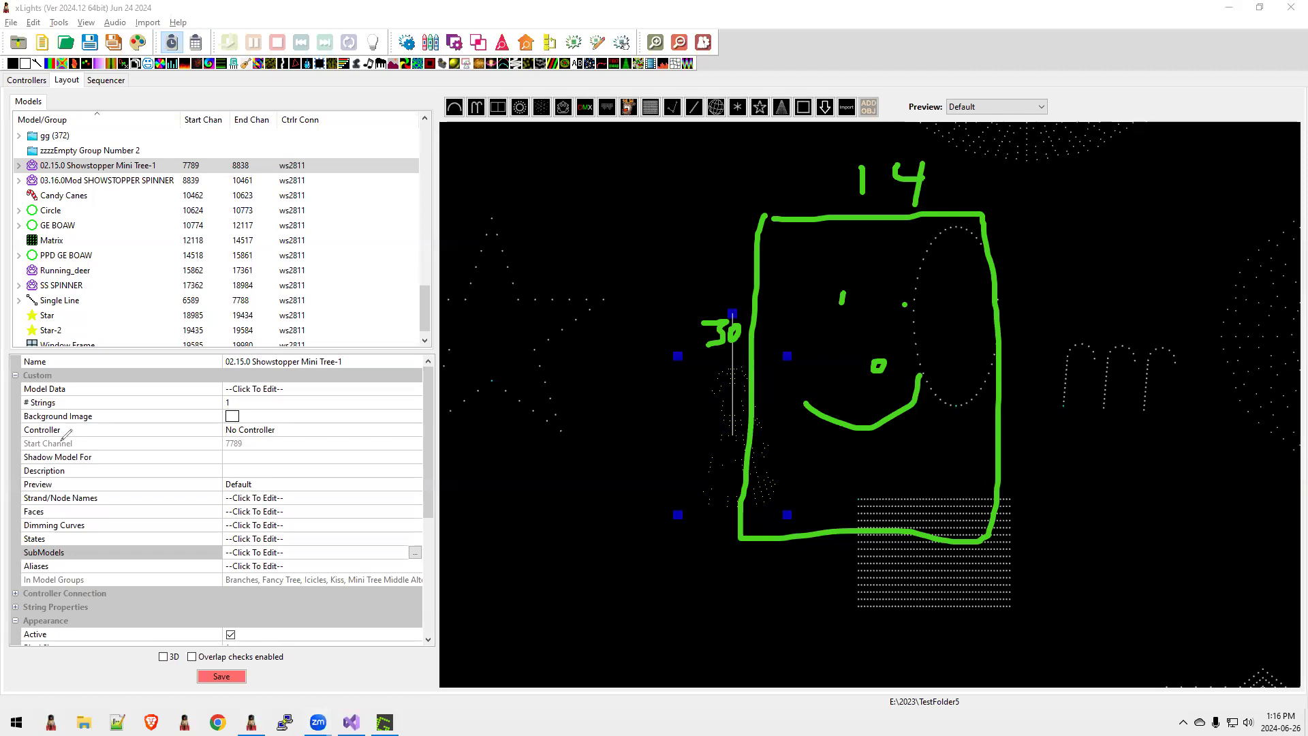
key(Escape)
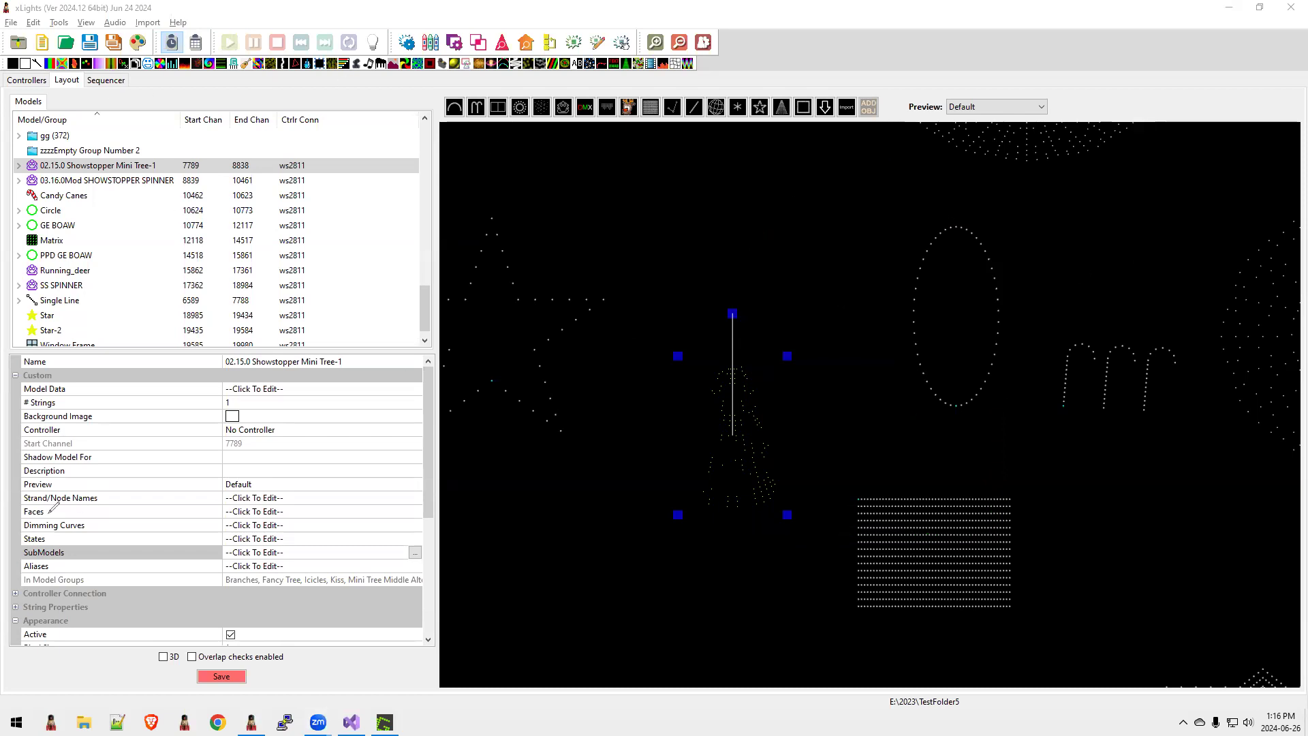
Select the Pictures effect on MT in the sequence and show the Effect Assist window, moved clear for drawing.
click(106, 79)
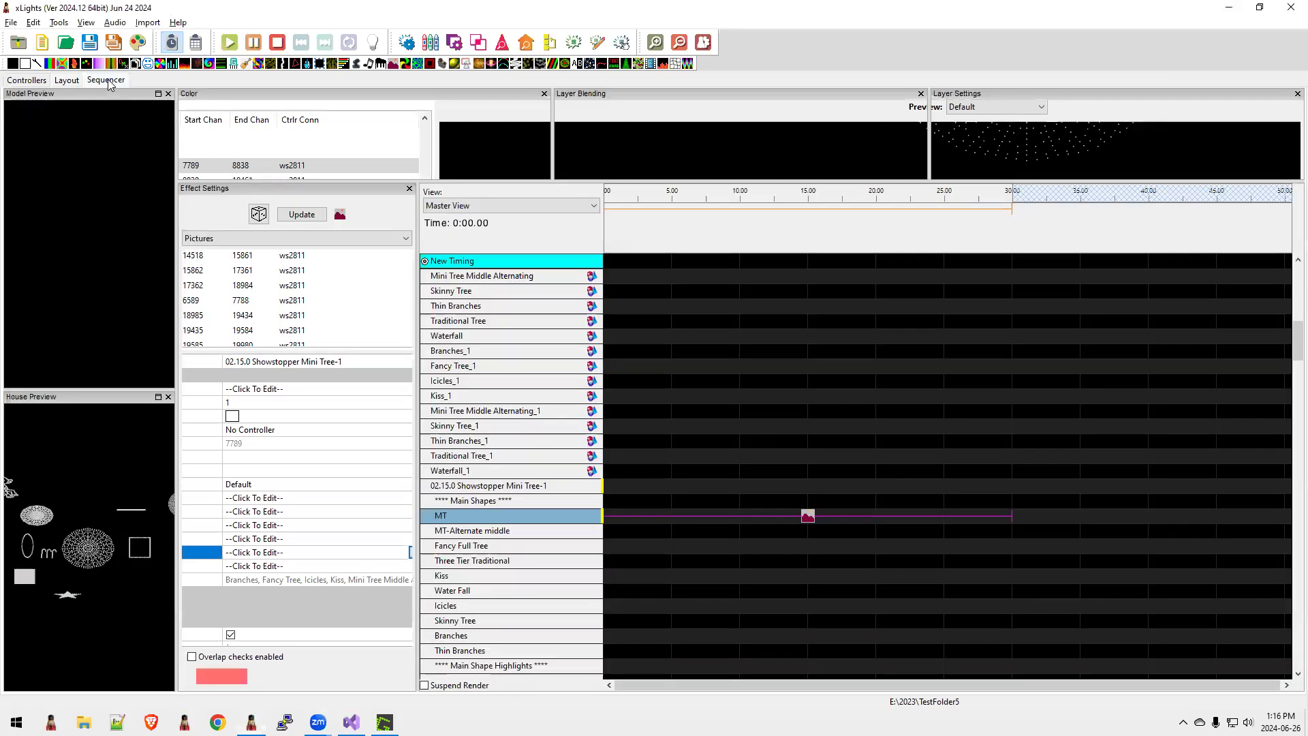
click(807, 516)
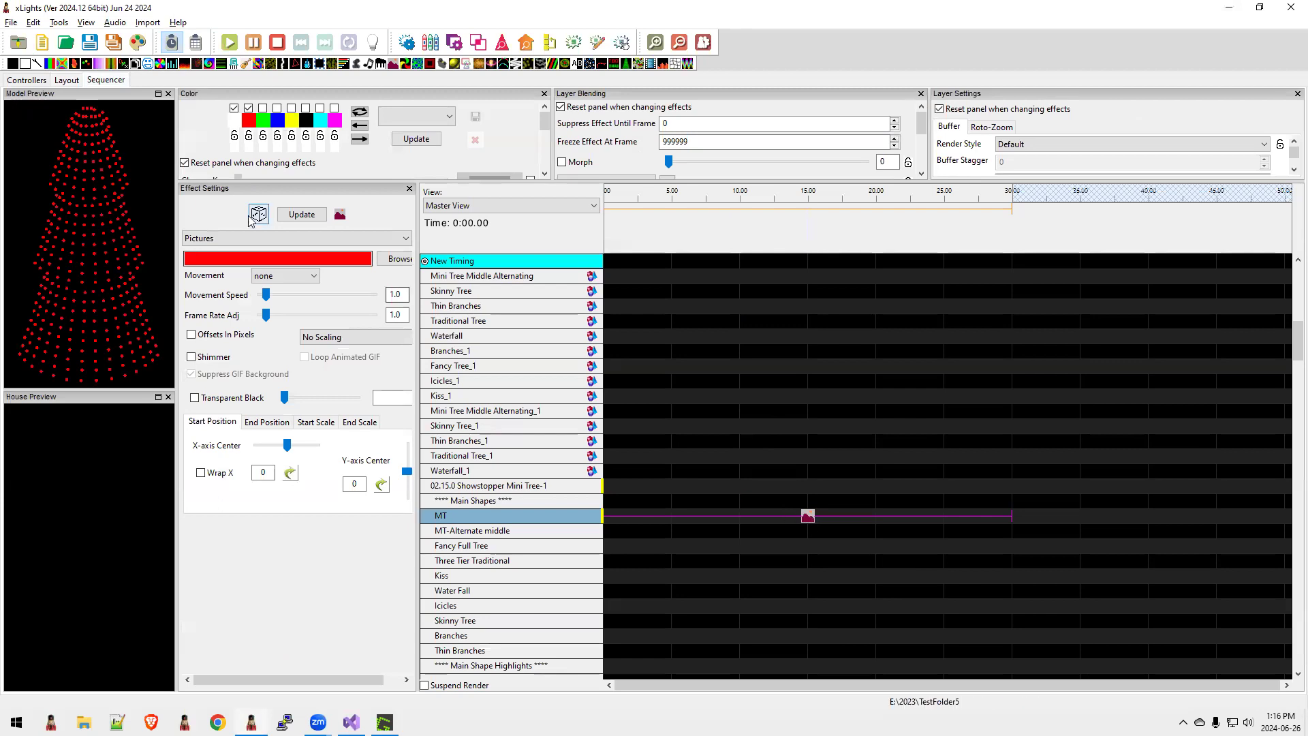
click(87, 25)
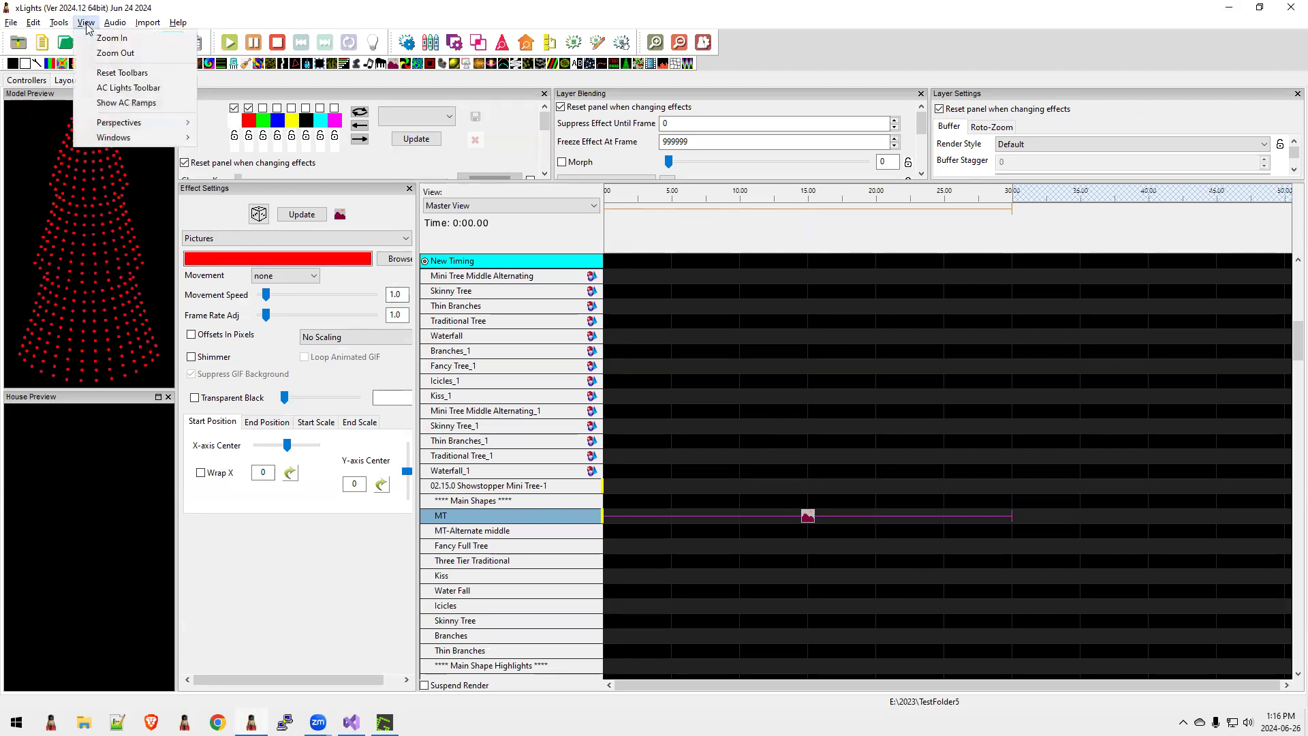
mouse_move(129, 137)
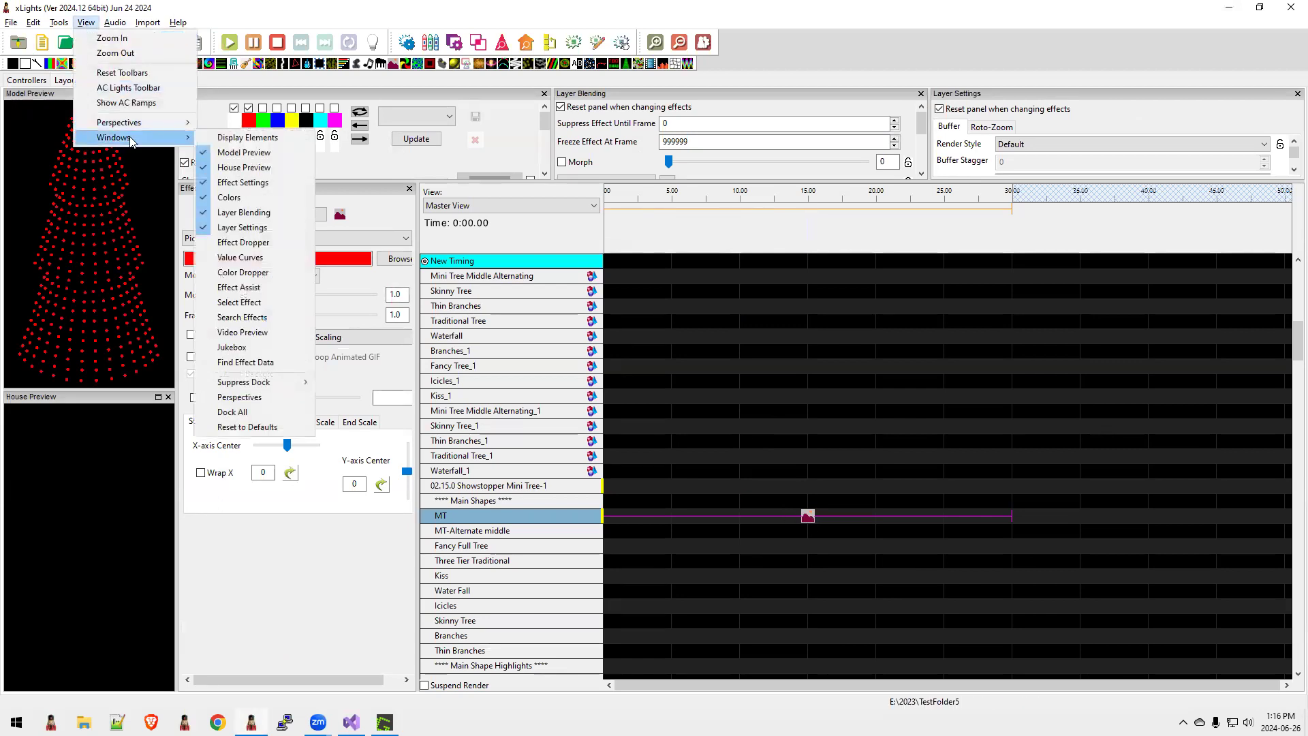
click(251, 287)
drag(103, 502, 377, 115)
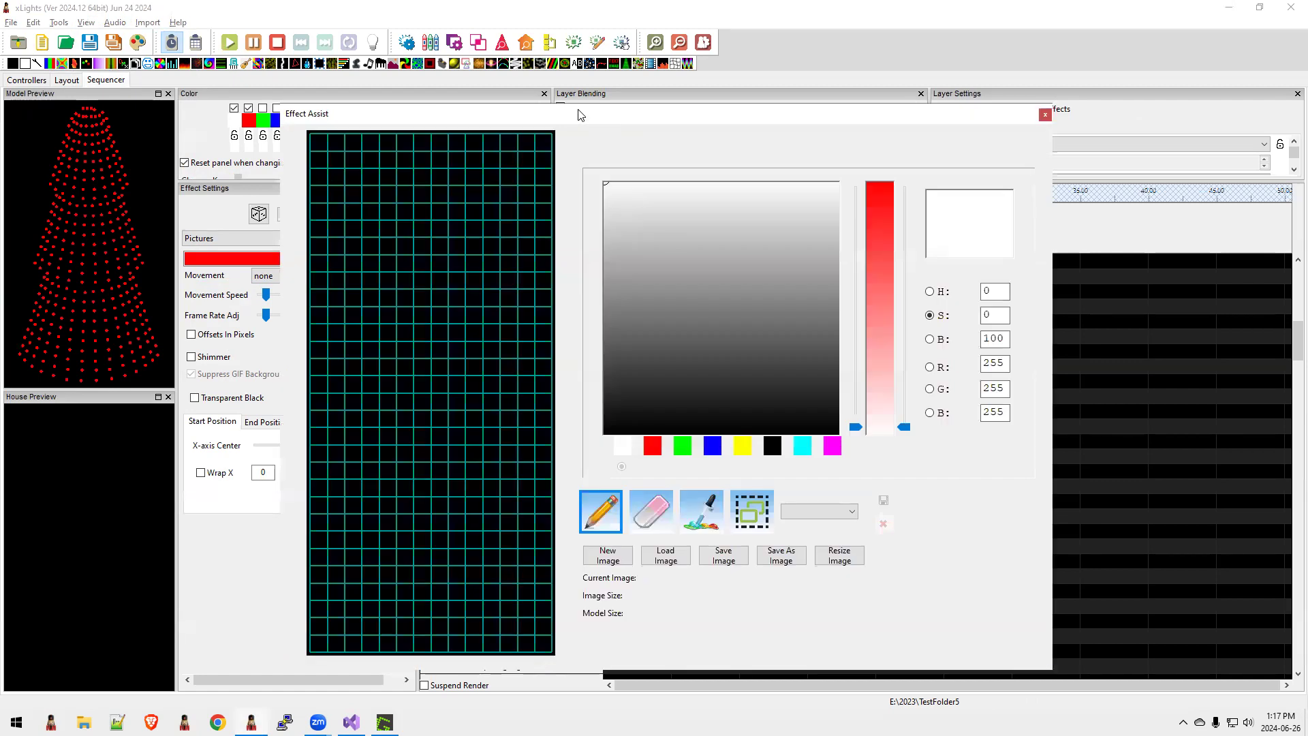
drag(580, 114, 355, 109)
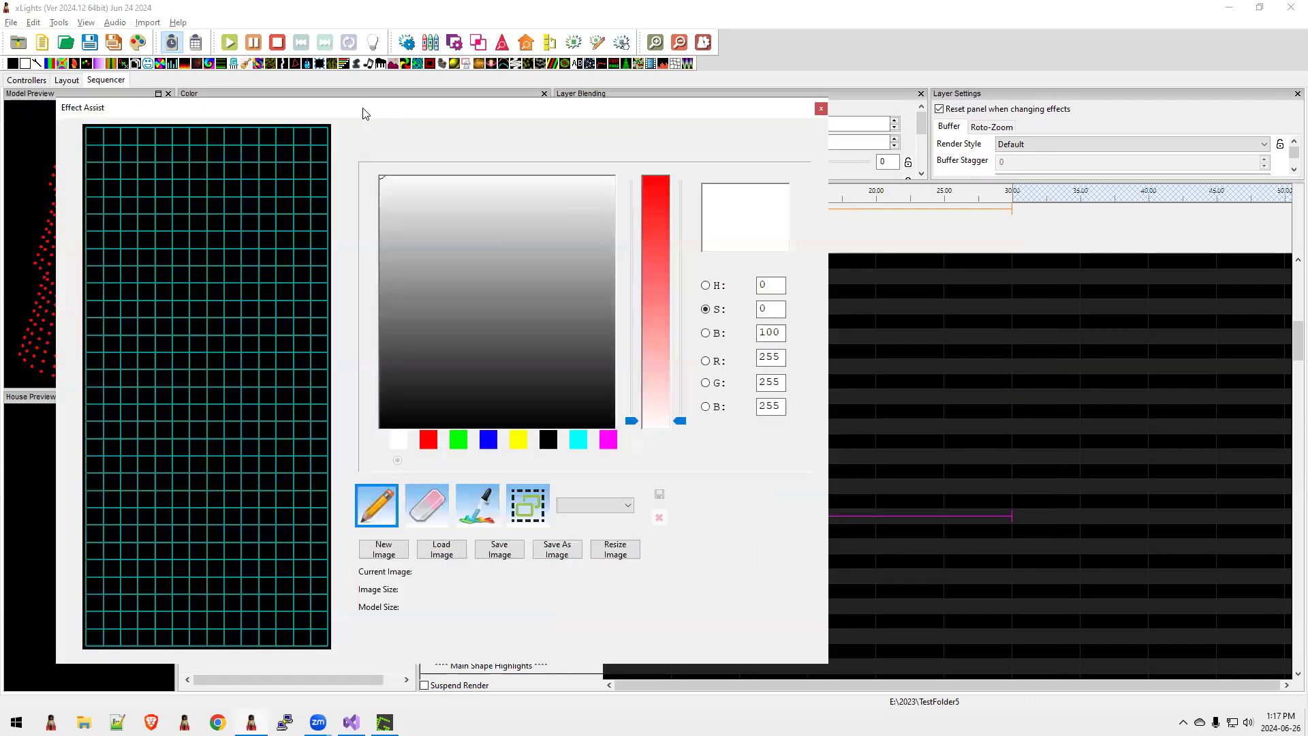
Create a new image, storing the sequence's image files in a new folder named MT inside Downloads.
click(385, 554)
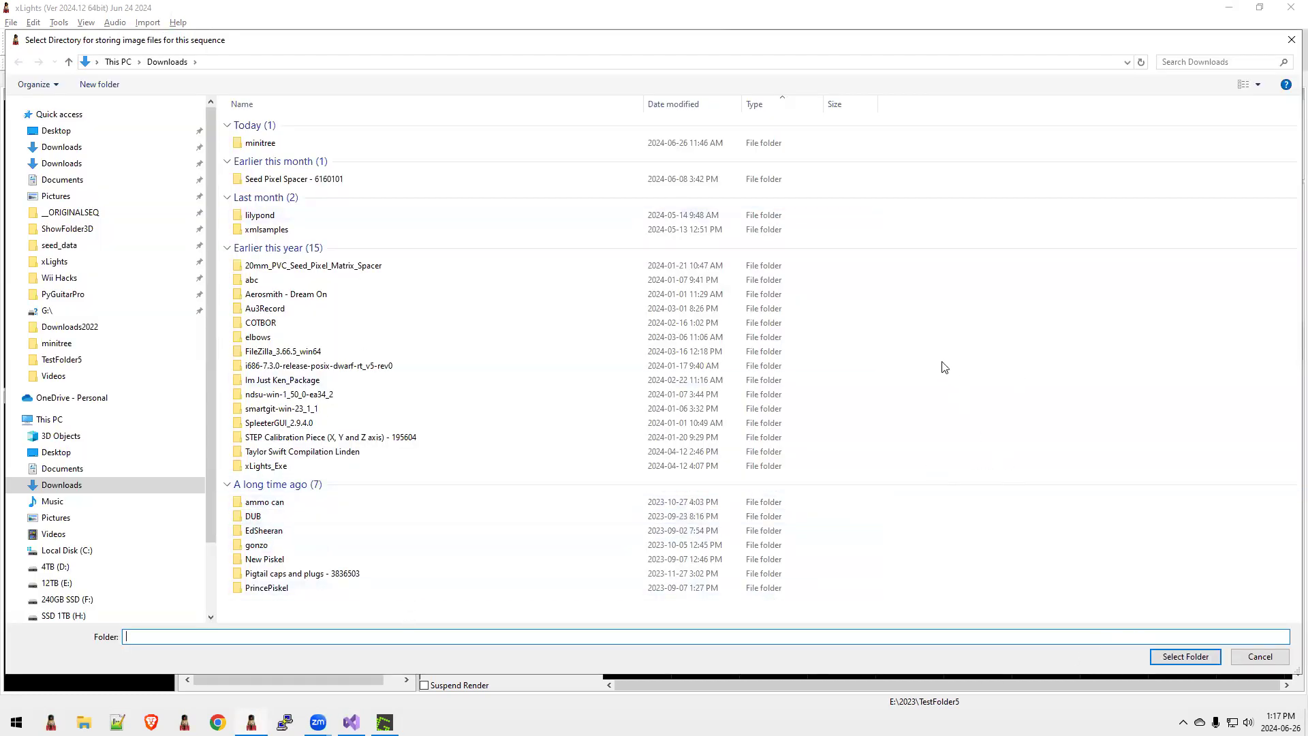
click(261, 145)
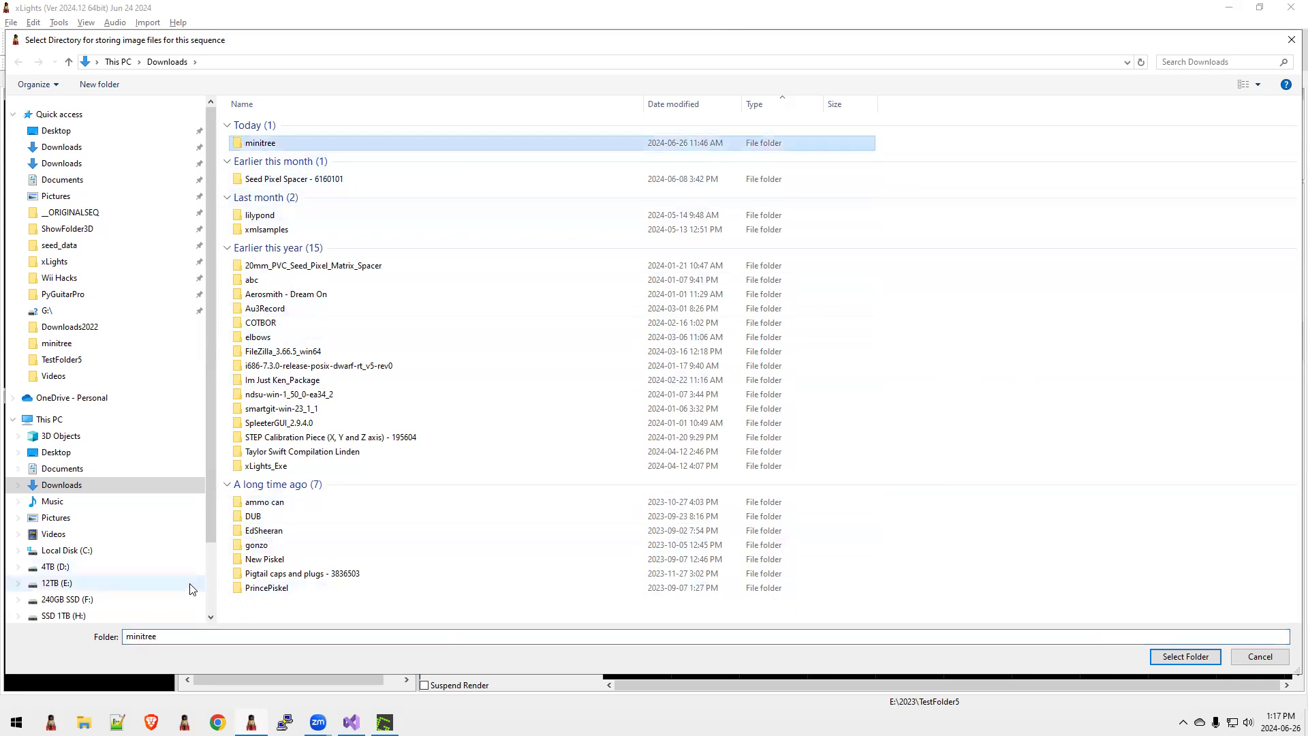
right_click(933, 443)
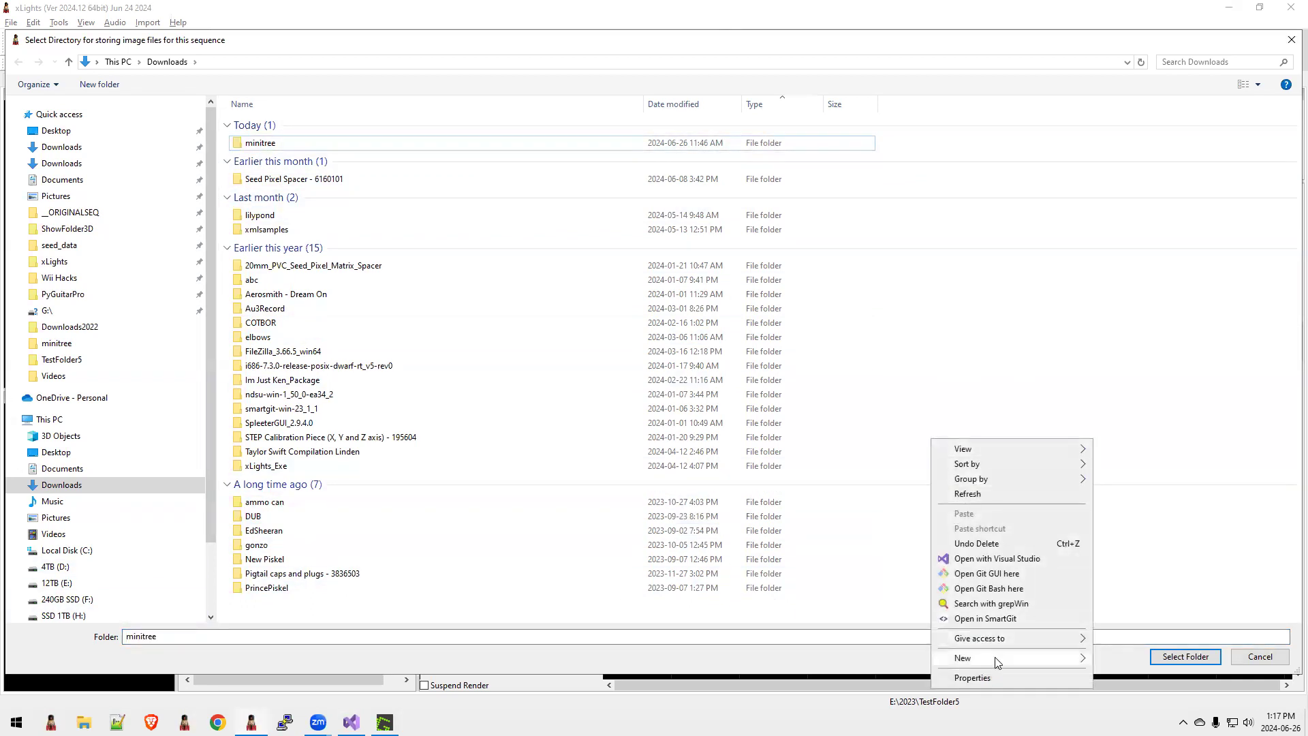
mouse_move(995, 658)
click(1137, 518)
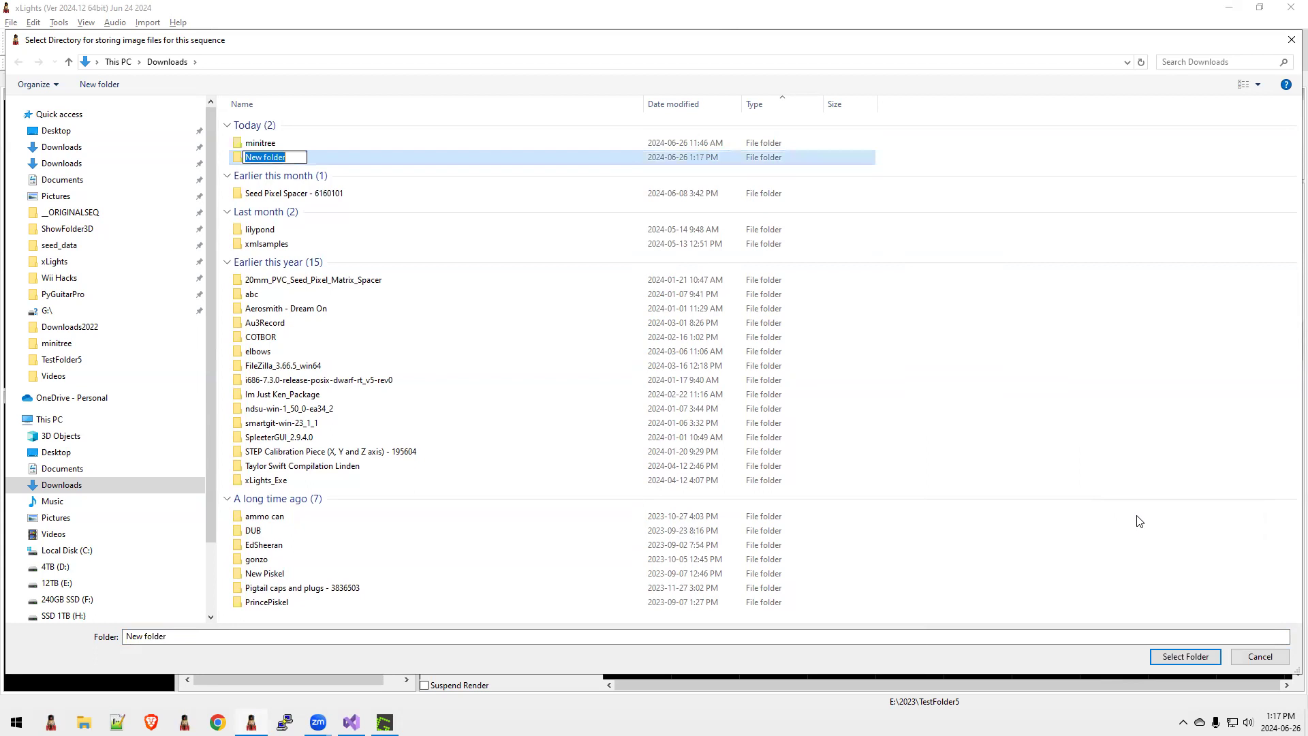
text(MT)
key(Return)
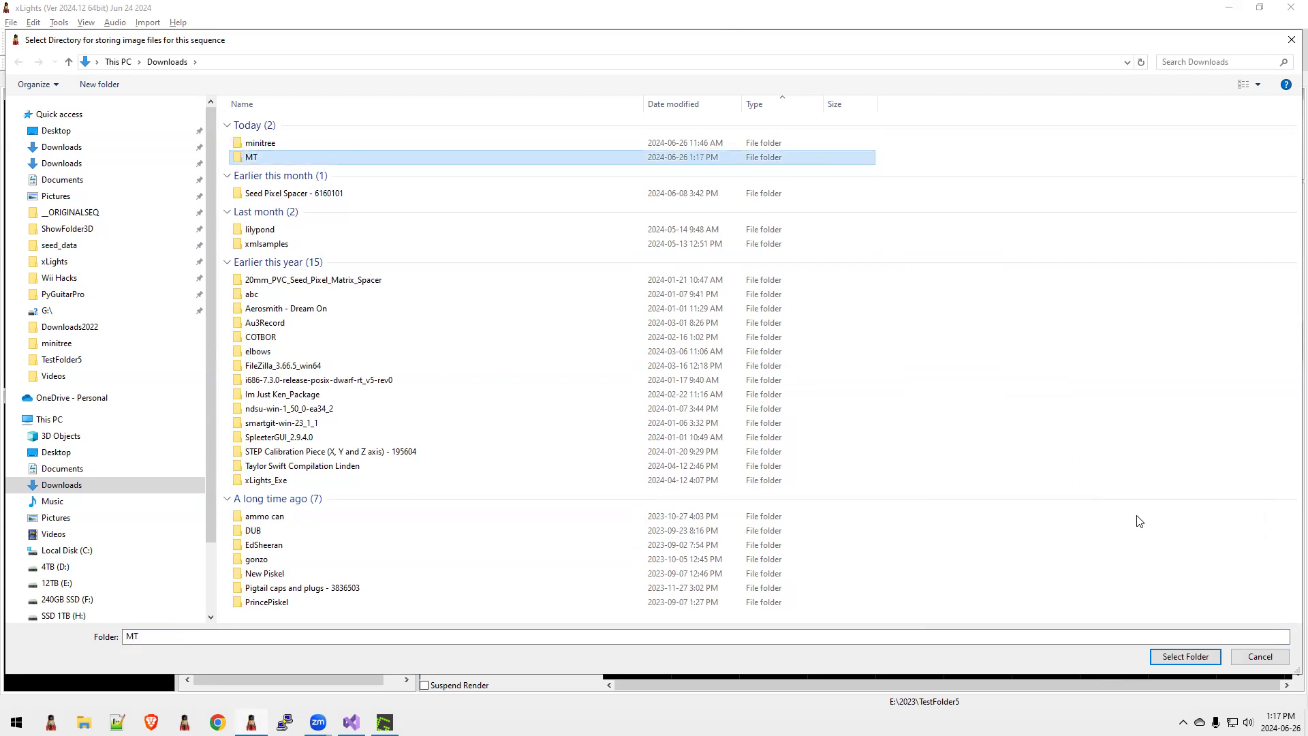
click(1184, 657)
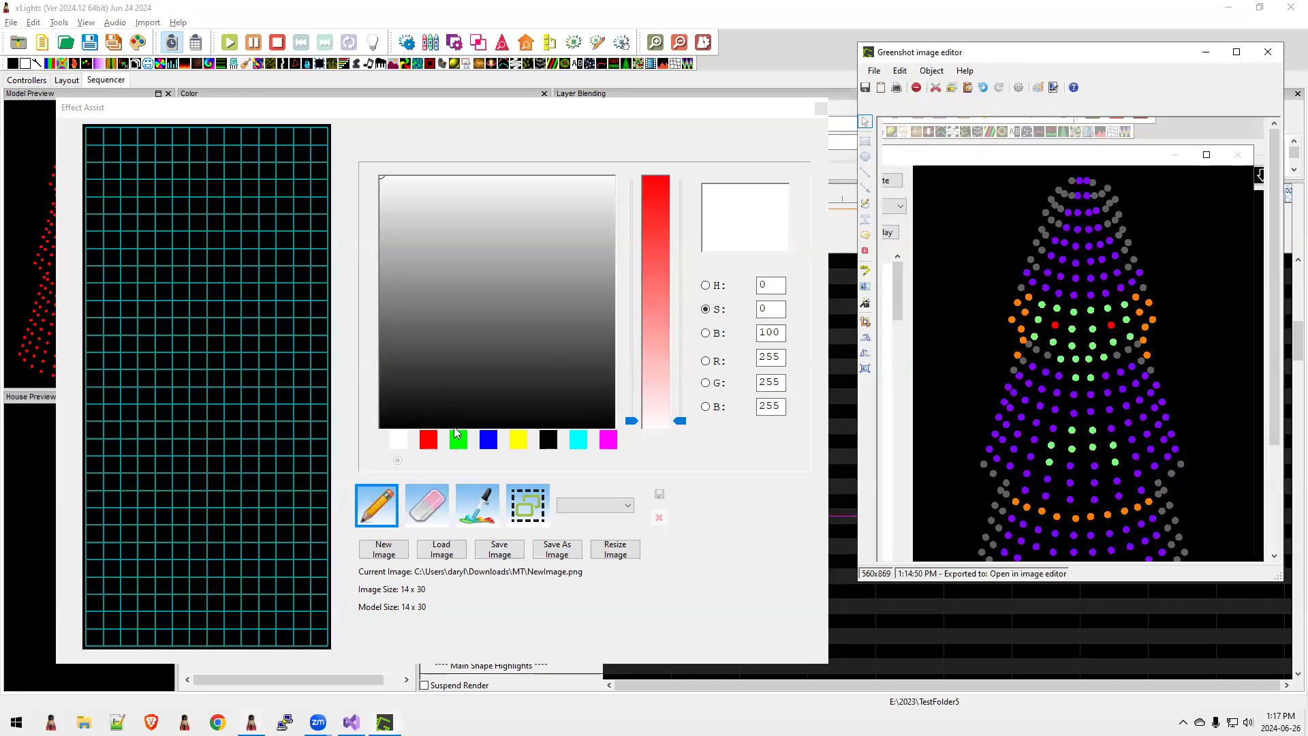
Recolour the white swatch to dark grey (RGB 76, 76, 76) and the magenta swatch to purple (RGB 105, 0, 195), using the Witch picture as reference.
click(396, 438)
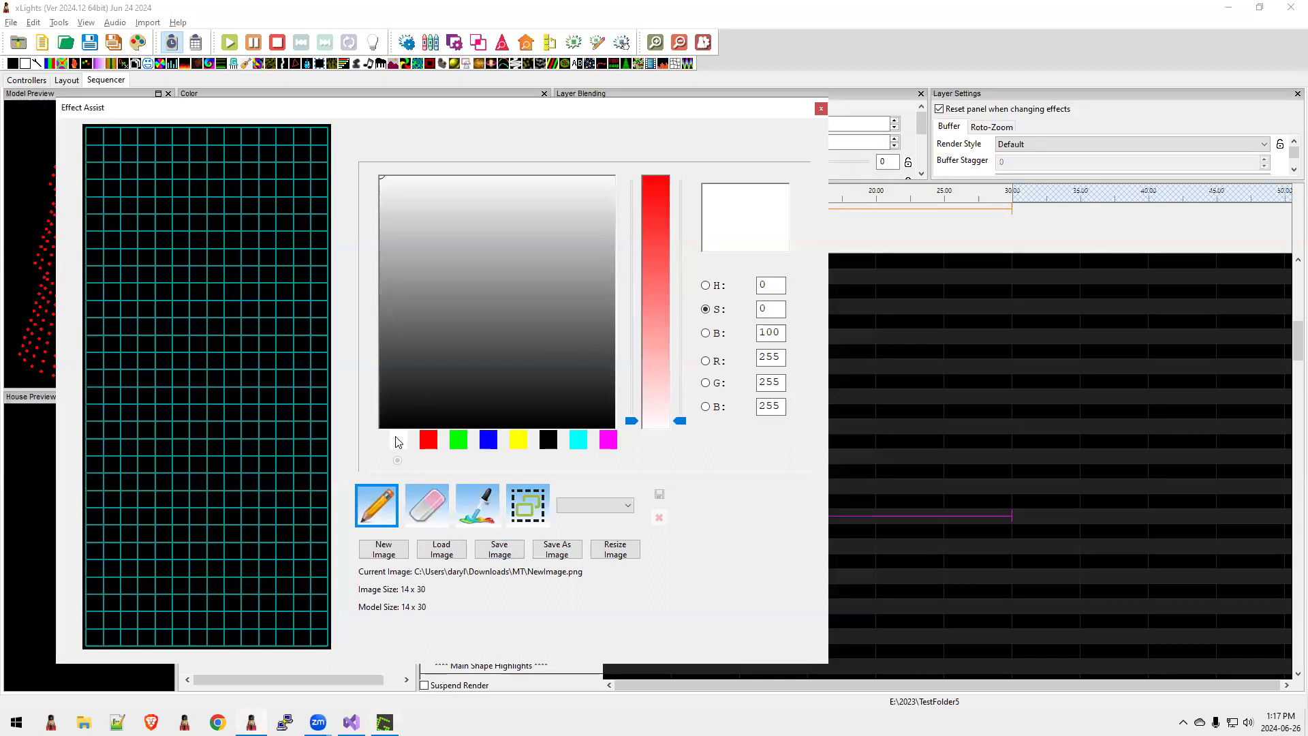
click(433, 353)
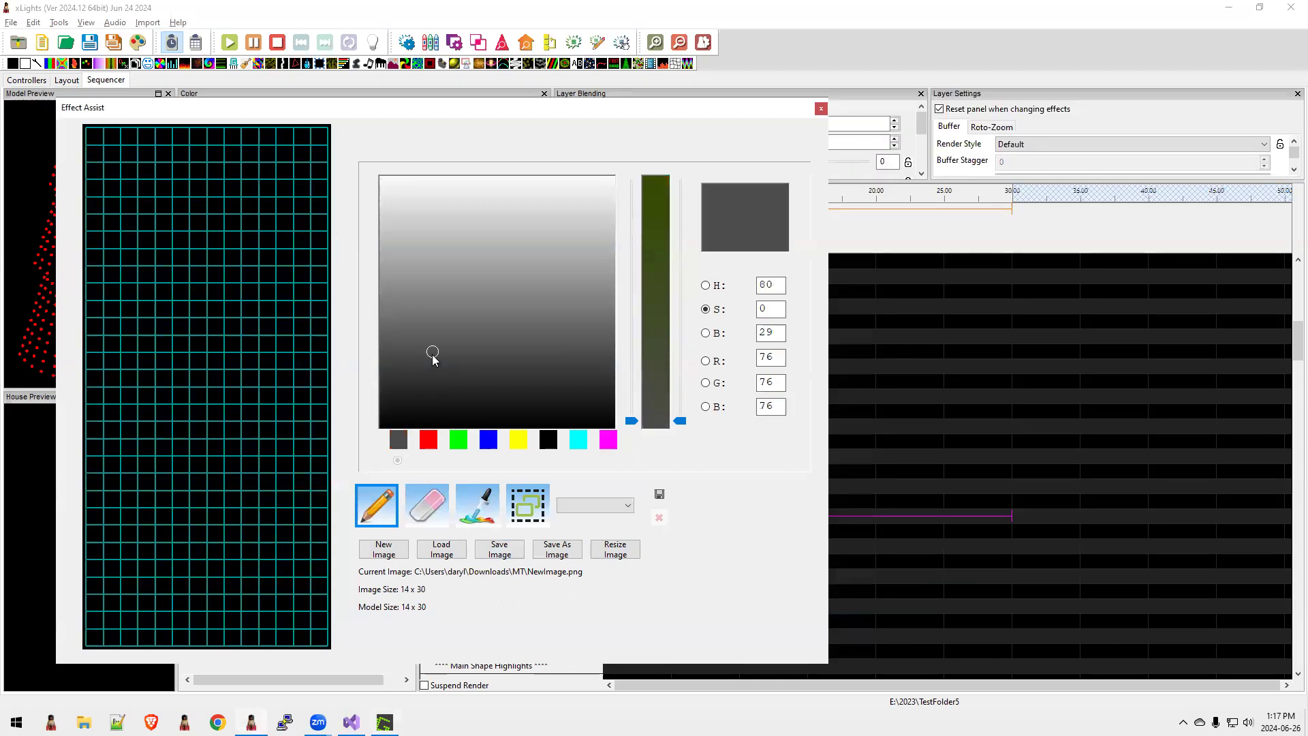
click(609, 442)
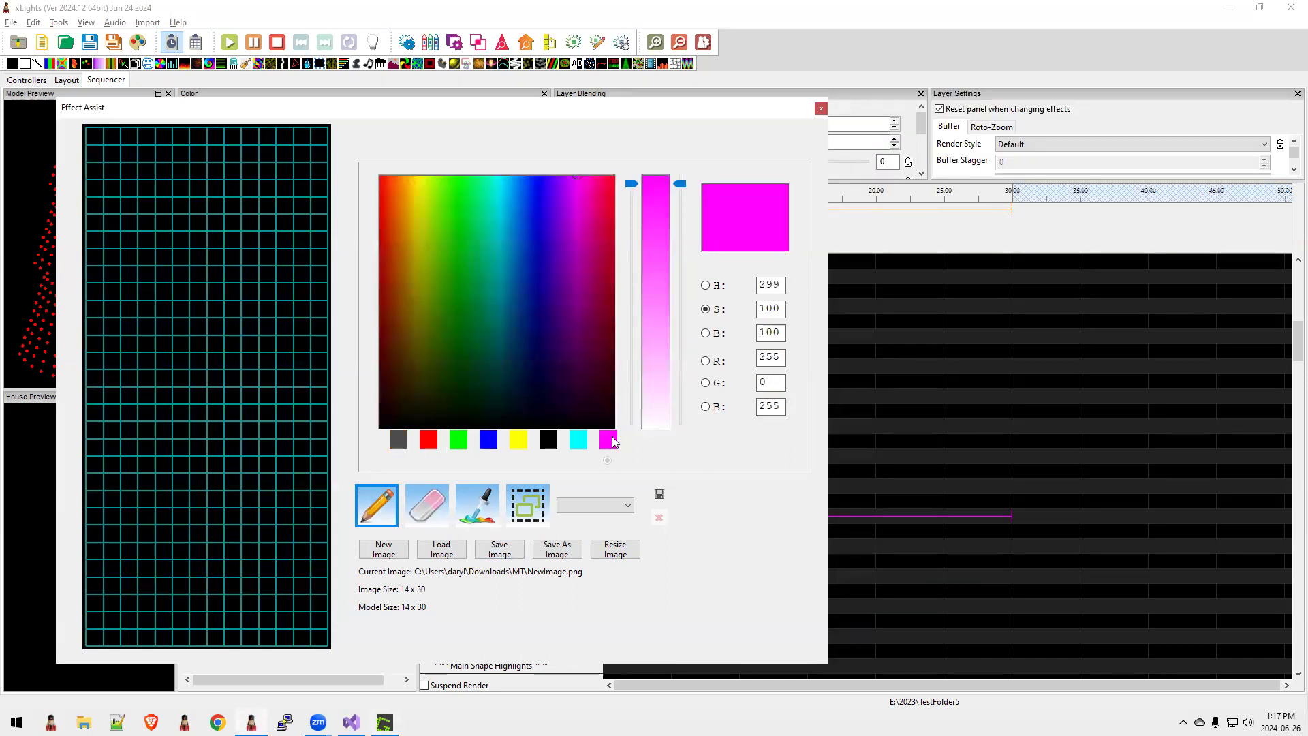
click(576, 211)
key(alt+Tab)
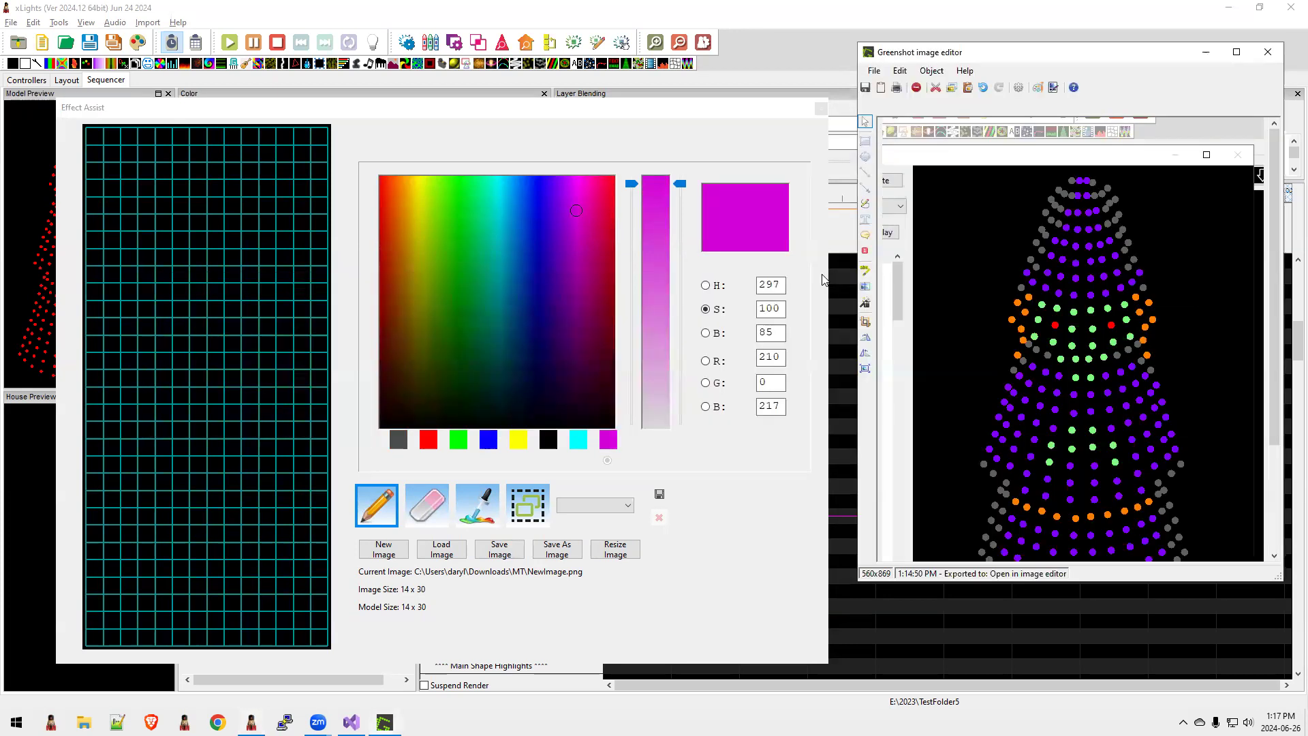
drag(575, 210, 559, 236)
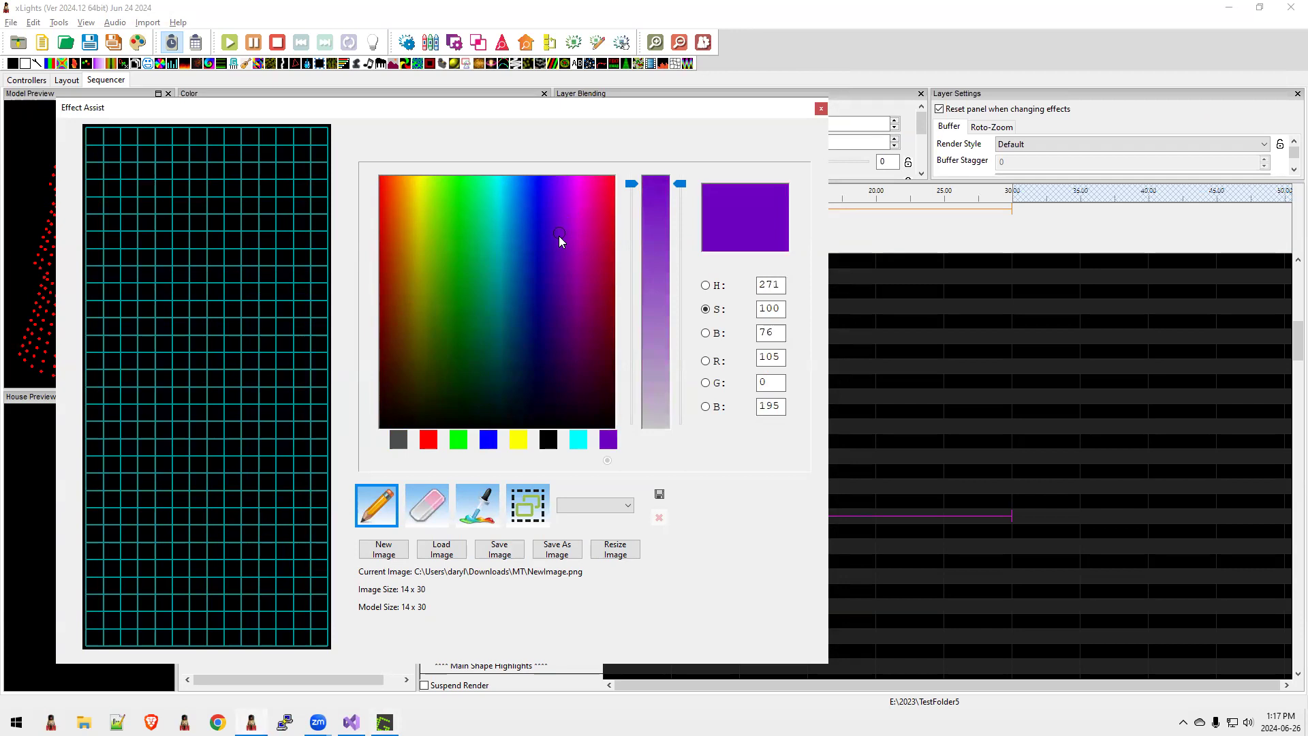
key(alt+Tab)
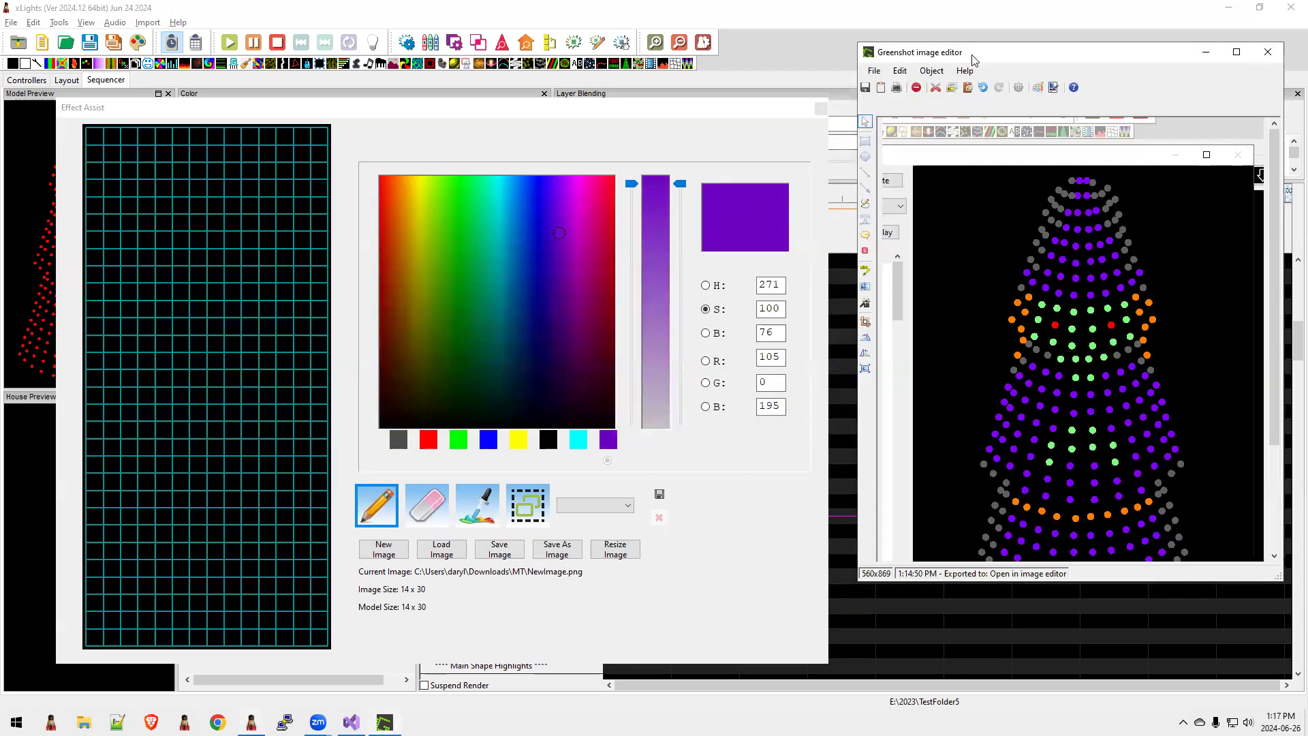
key(alt+Tab)
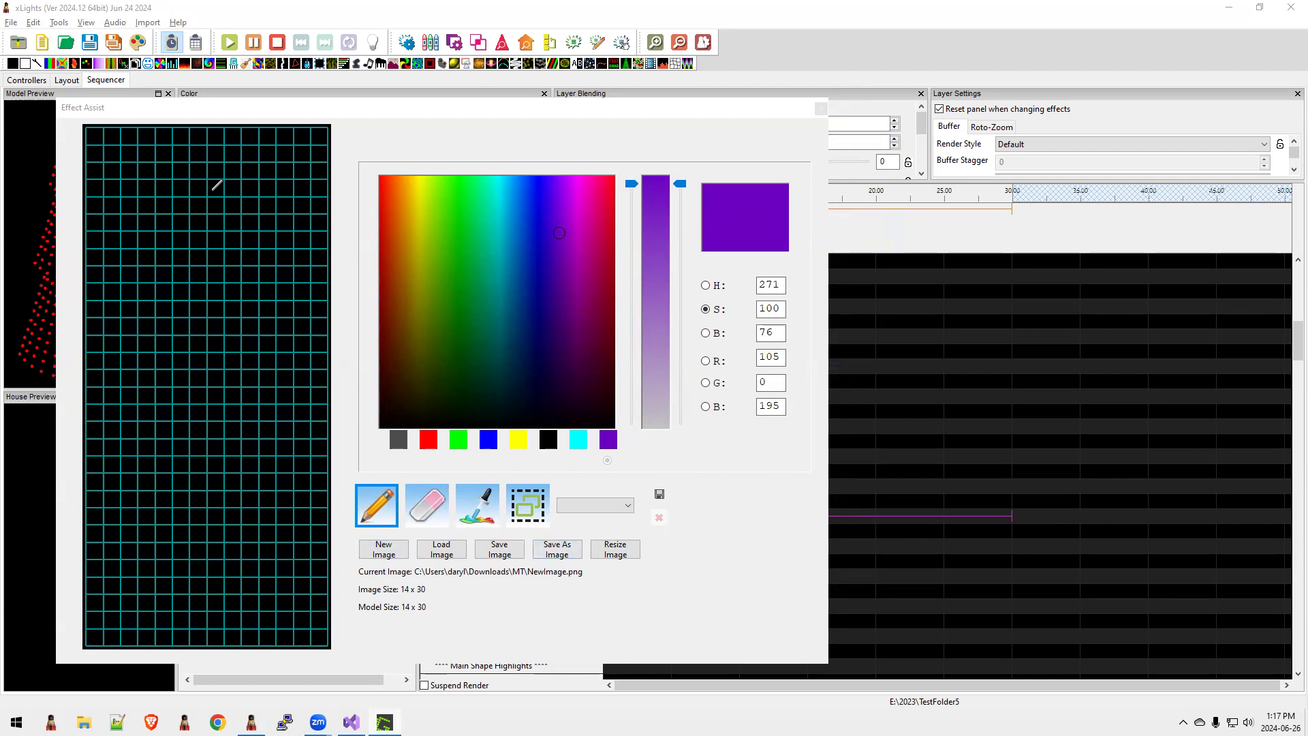
Paint the hat tip as a purple block two cells wide and two rows high at the grid's top centre, erasing the extra column.
click(180, 136)
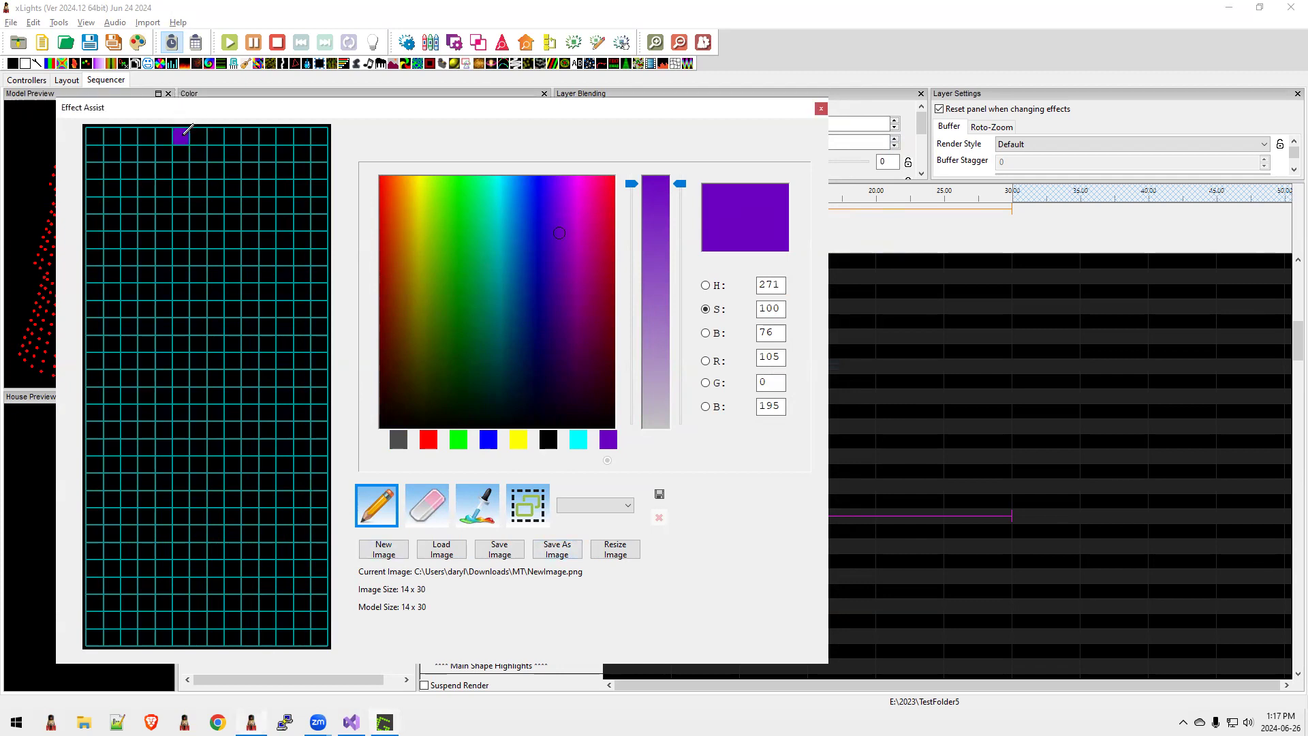
click(196, 136)
click(181, 154)
click(215, 137)
click(217, 151)
click(419, 511)
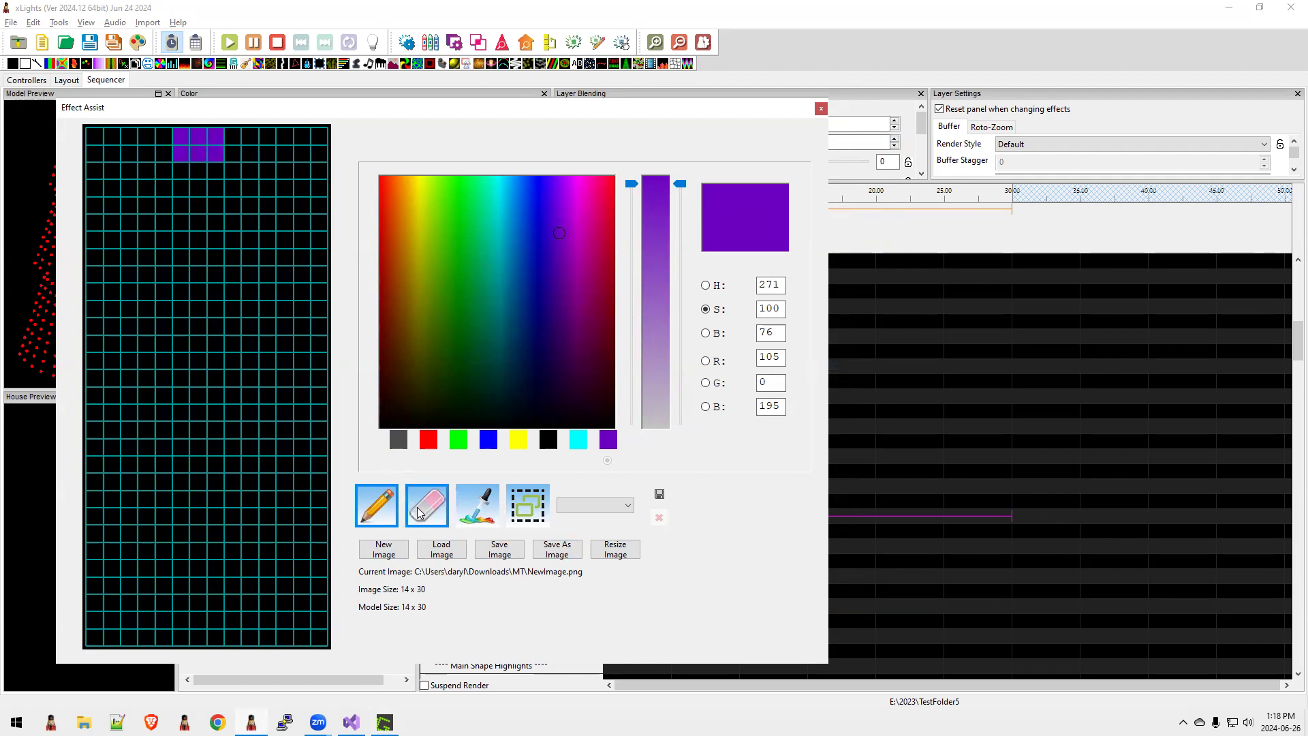
click(182, 139)
click(184, 157)
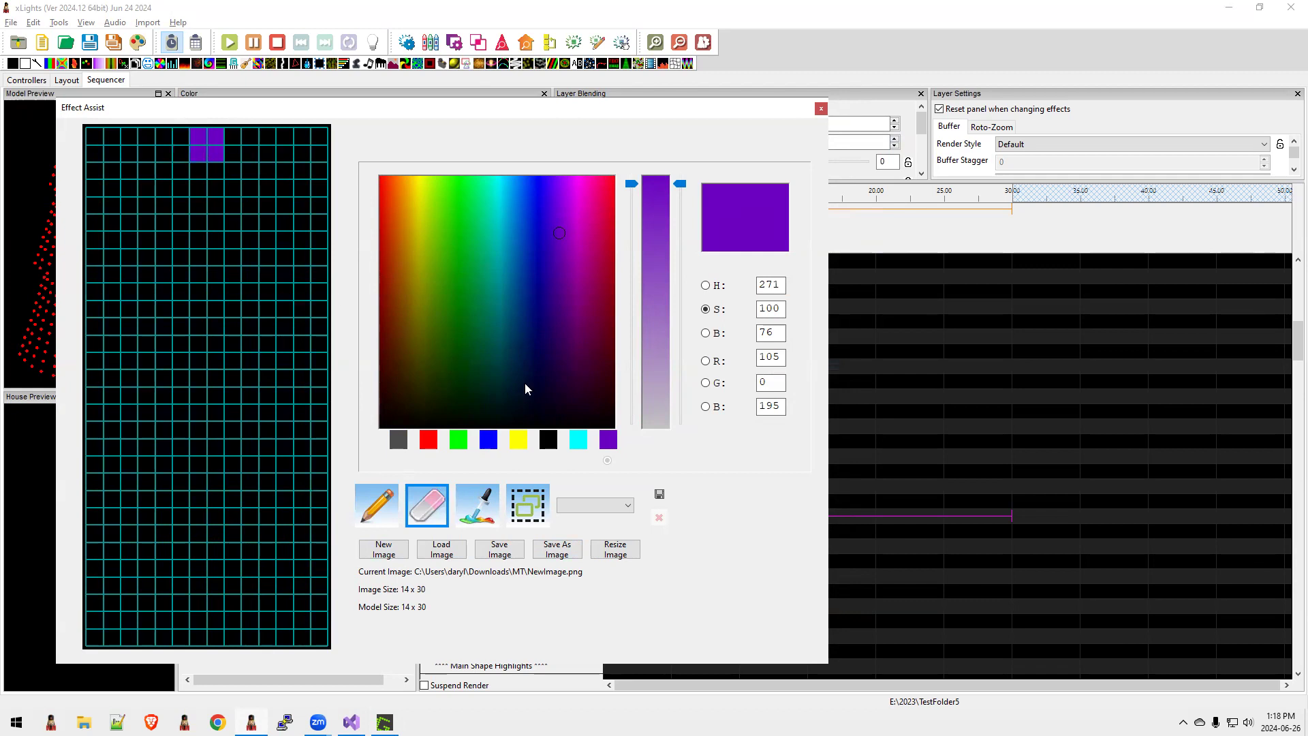
Paint the hat's third row in purple, four cells wide and centred, erasing the stray cell at its end.
click(385, 508)
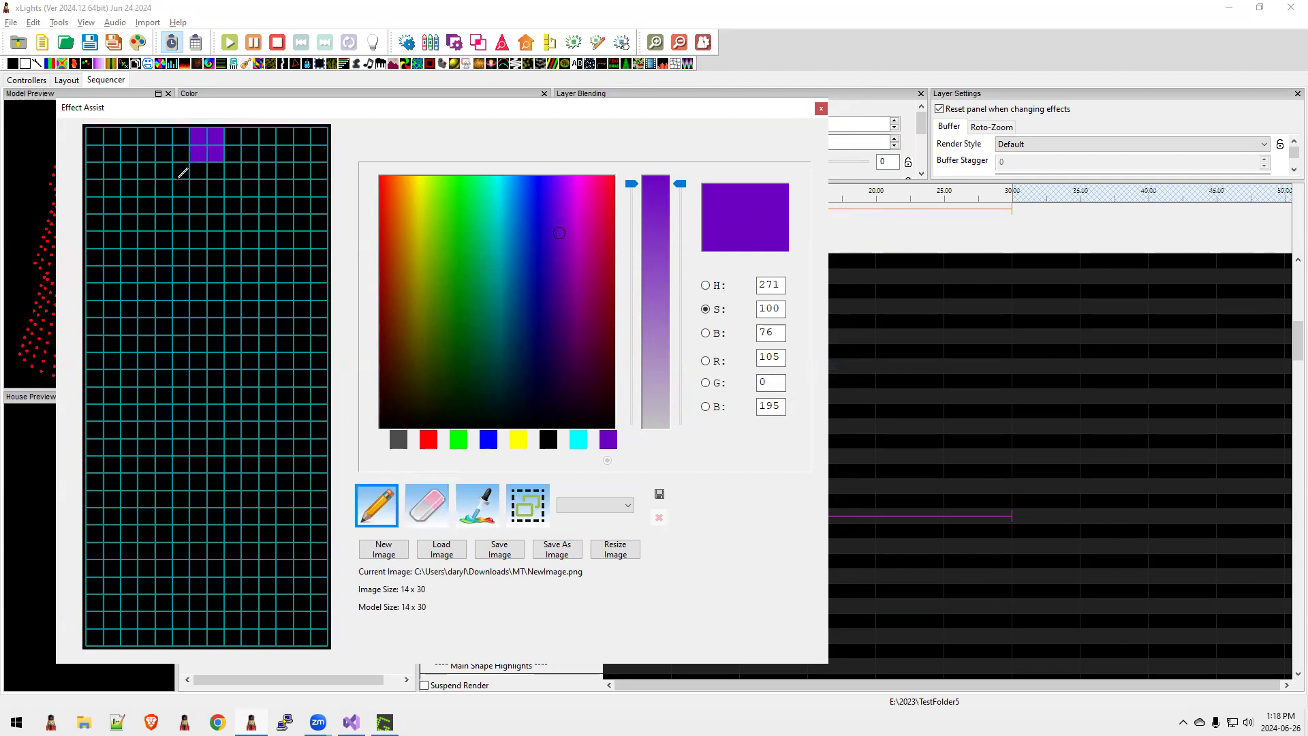
click(171, 170)
drag(188, 170, 221, 167)
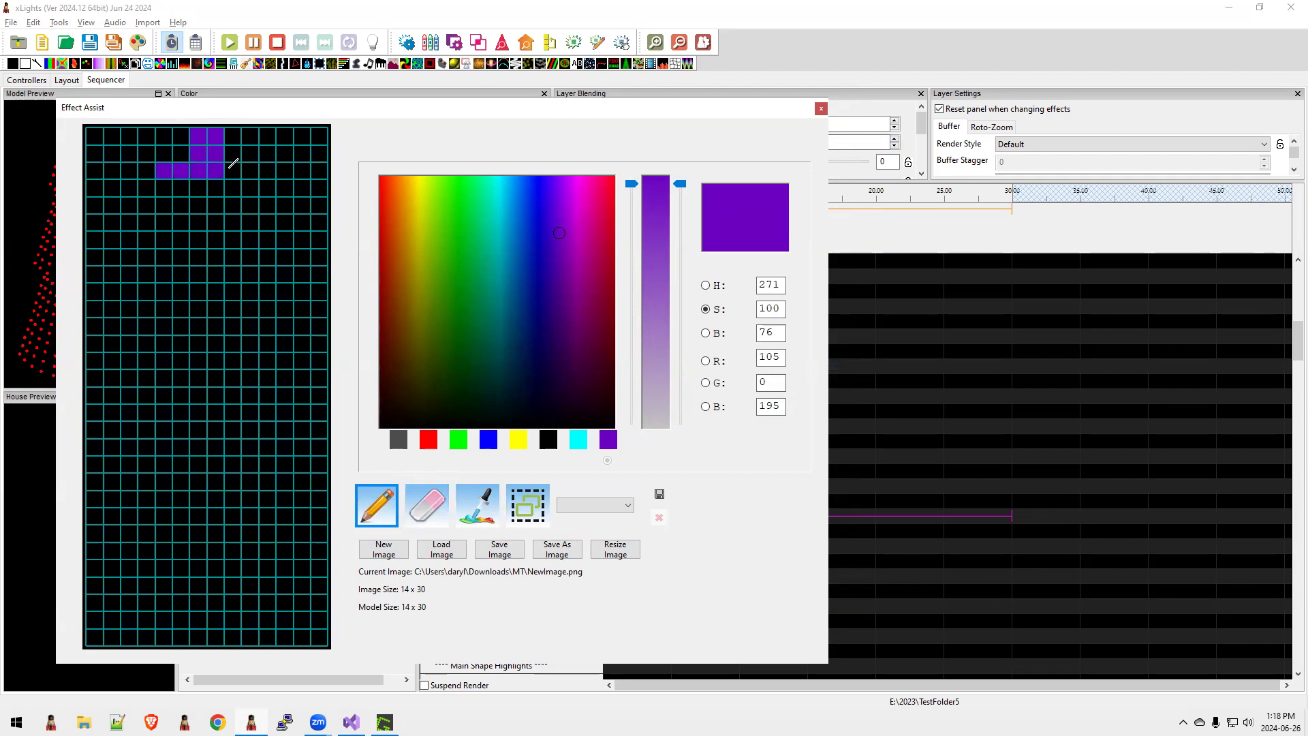
click(231, 168)
click(439, 511)
click(165, 170)
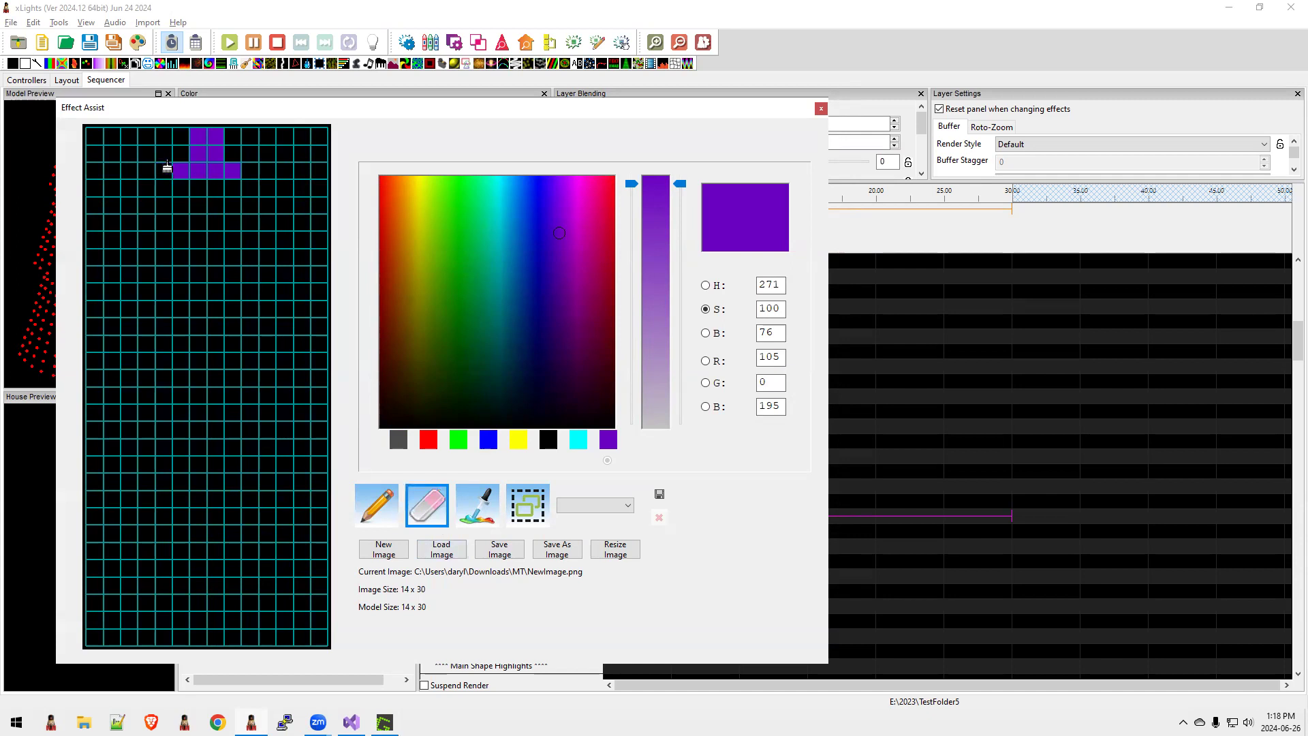
Widen the purple hat downward with three more centred rows of four, six and eight cells.
click(366, 514)
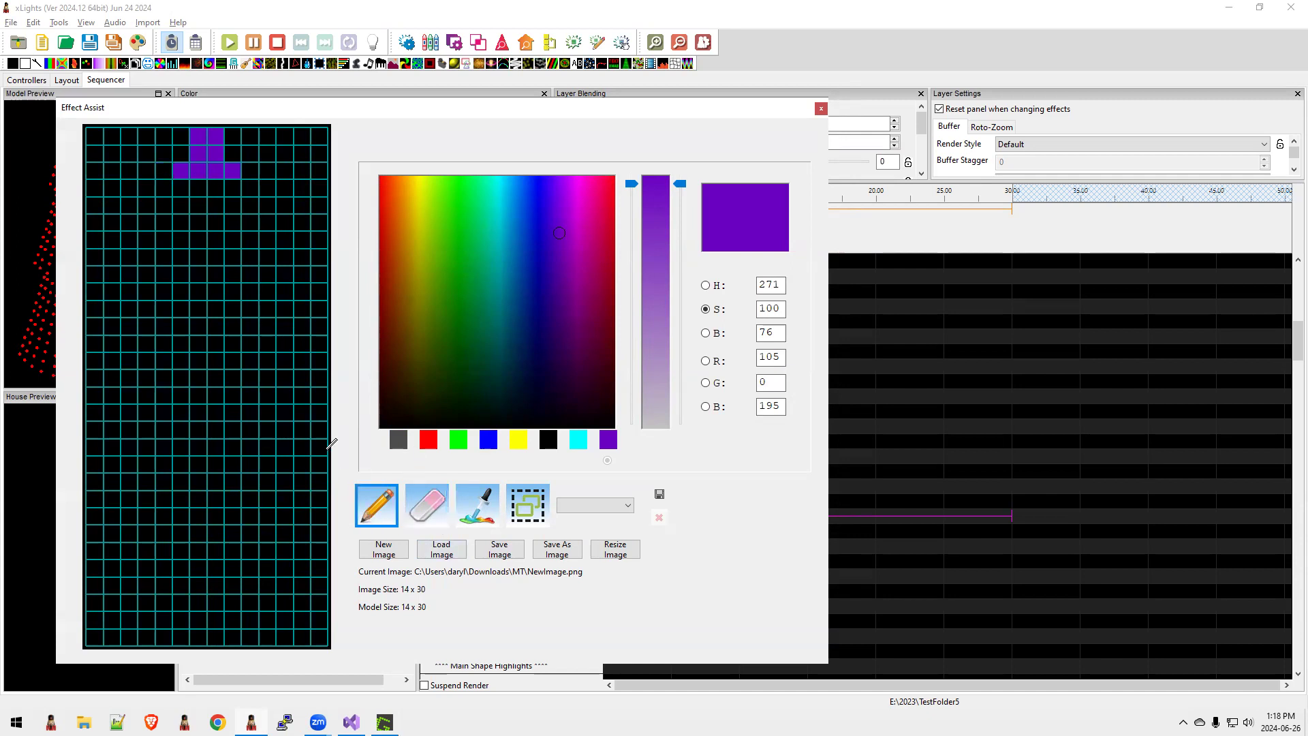
drag(182, 188, 235, 185)
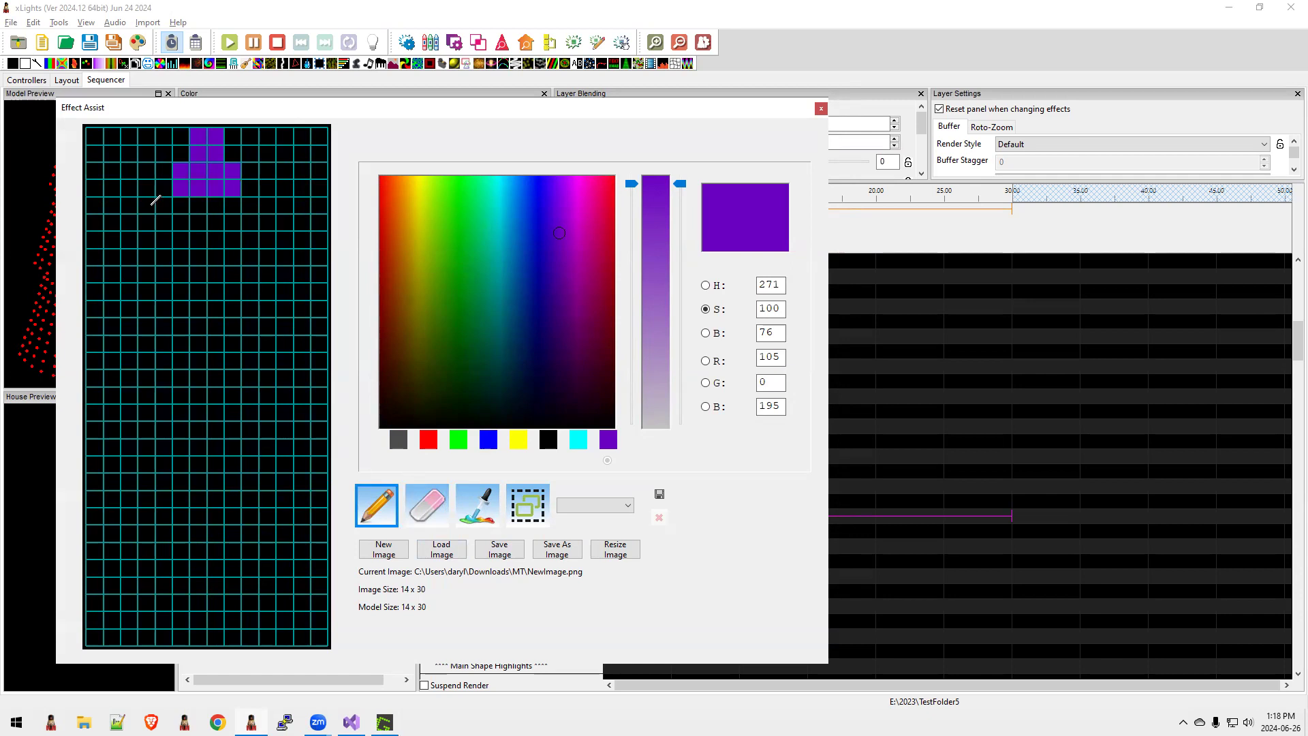
drag(159, 205, 252, 205)
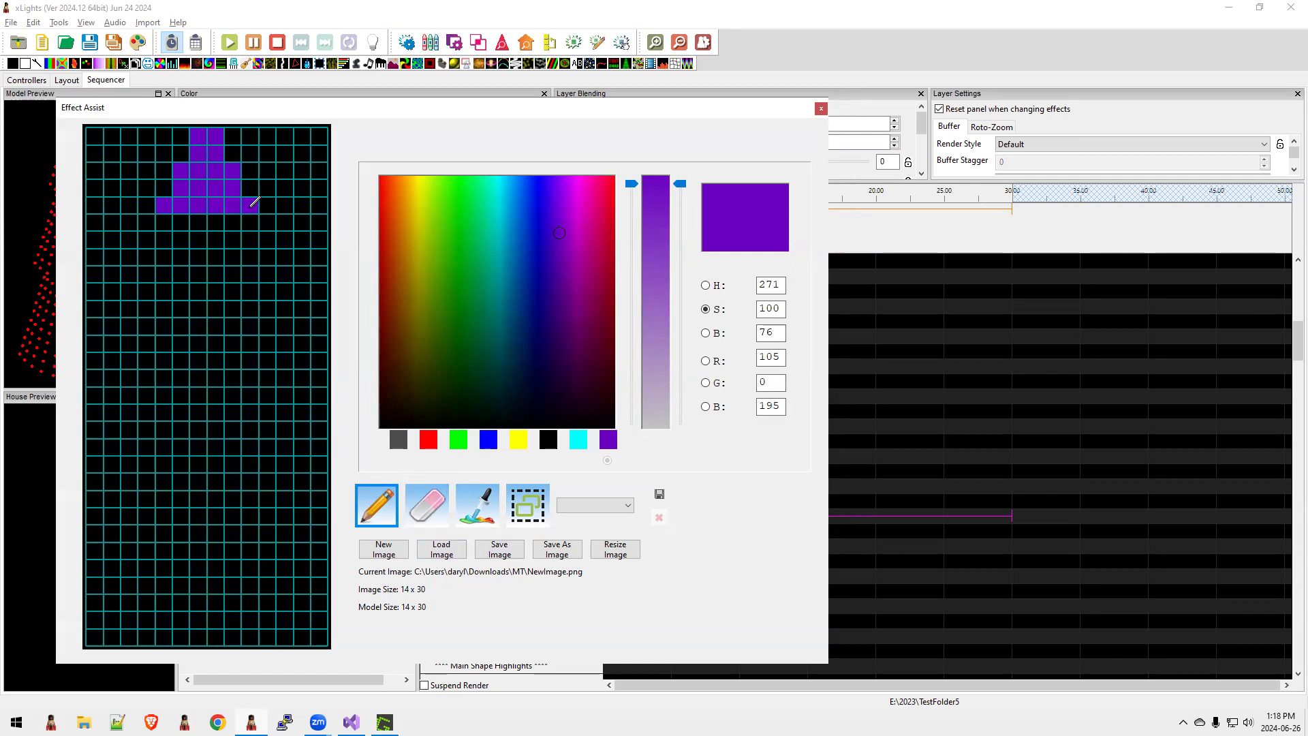
drag(153, 222, 273, 219)
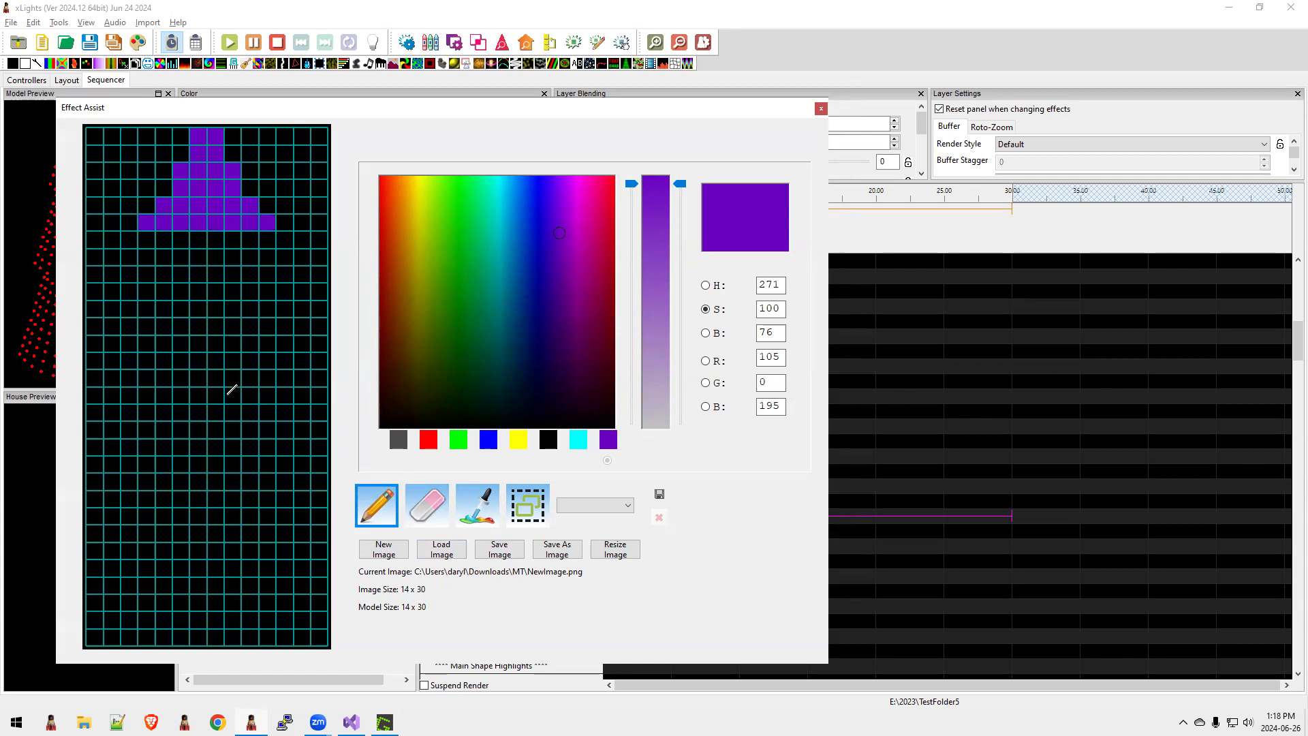
Paint the robe's purple hem from the lowest grid row upward: one row of 14 cells, two of 12 and one of 10.
drag(94, 633, 324, 637)
click(116, 634)
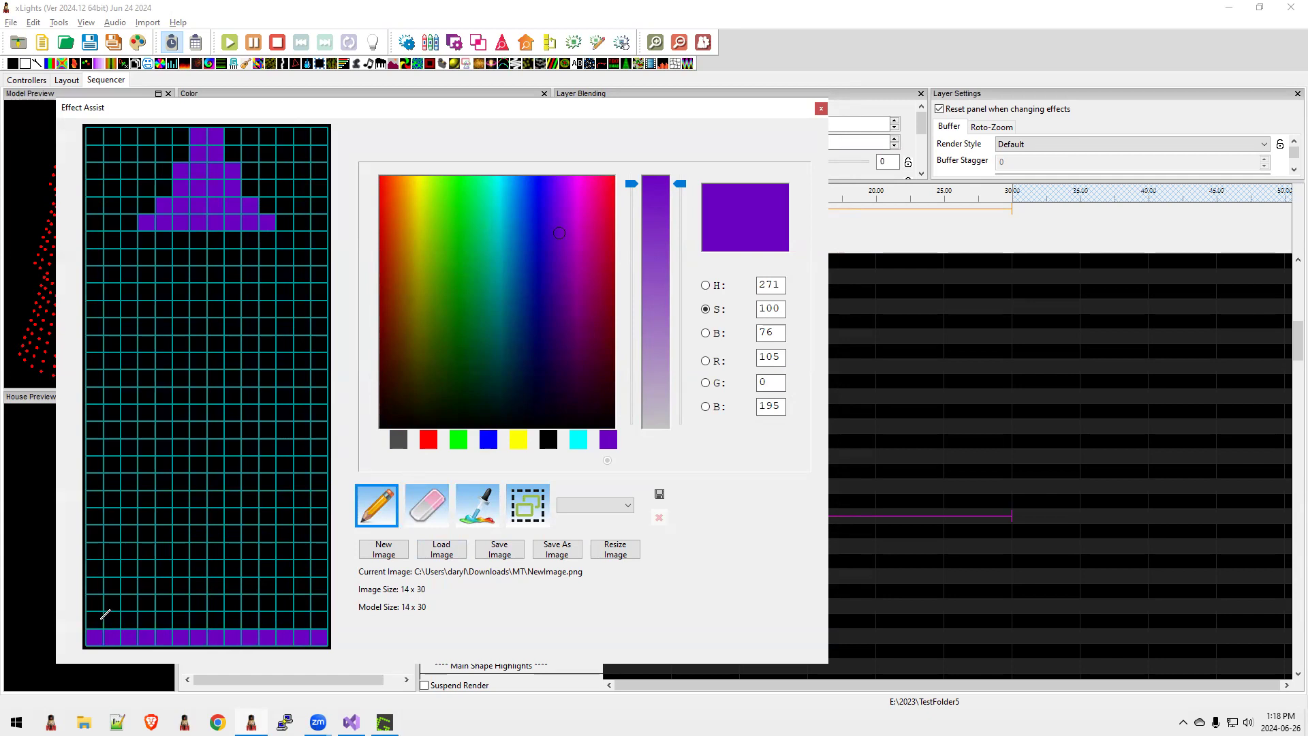
mouse_move(112, 618)
mouse_down()
mouse_move(300, 617)
mouse_move(265, 613)
mouse_up()
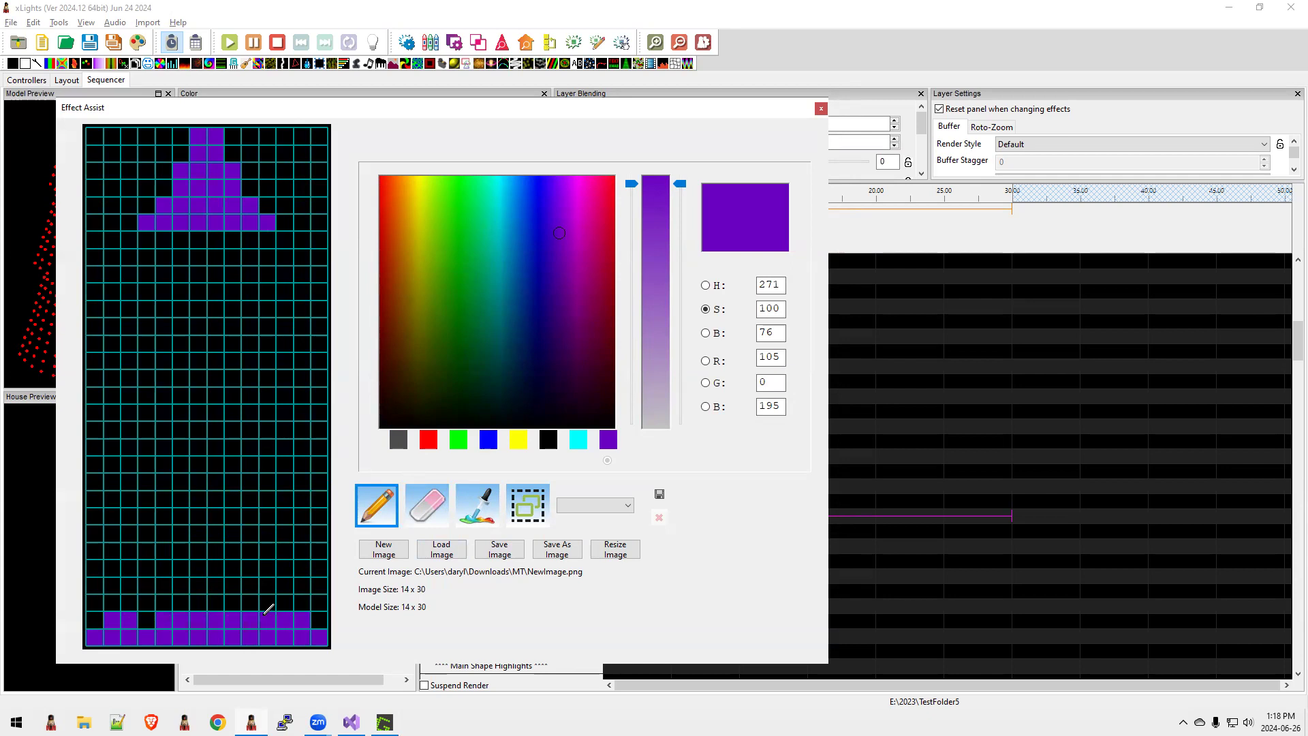
click(148, 617)
mouse_move(111, 598)
mouse_down()
mouse_move(294, 601)
mouse_move(266, 597)
mouse_up()
click(189, 594)
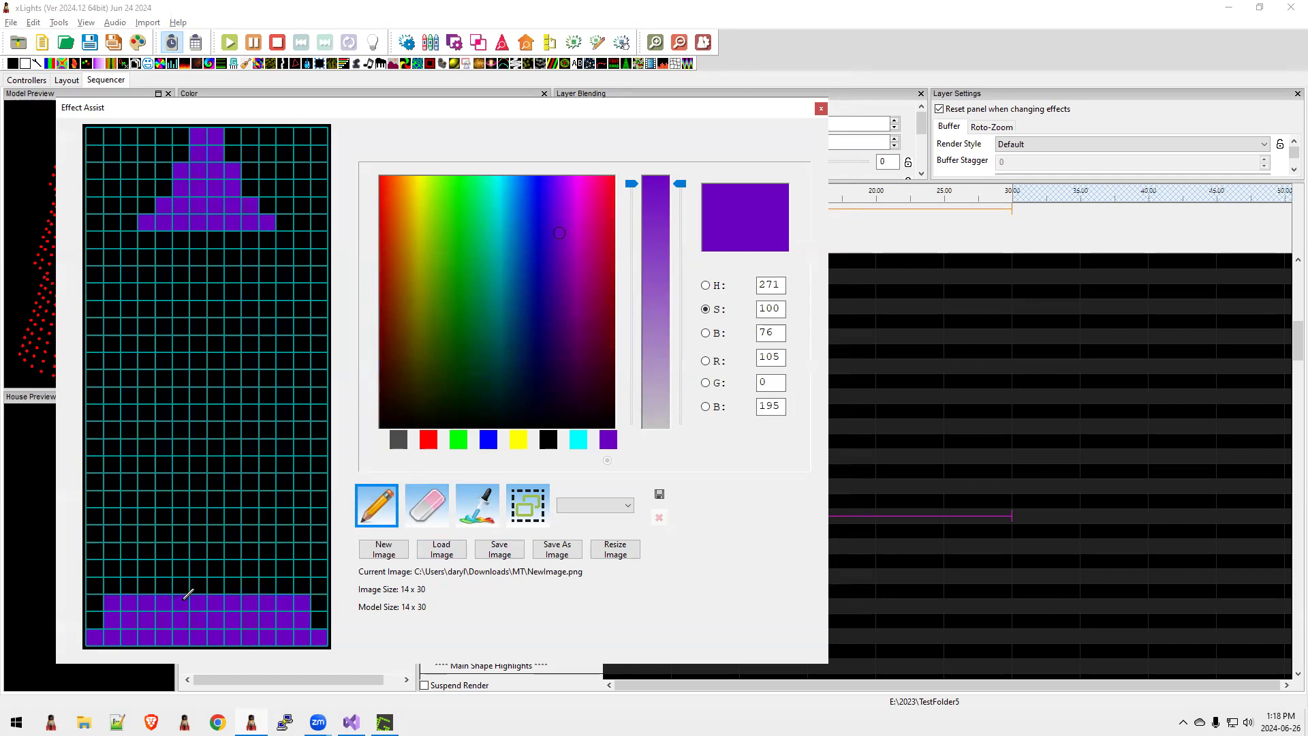
drag(134, 584, 291, 583)
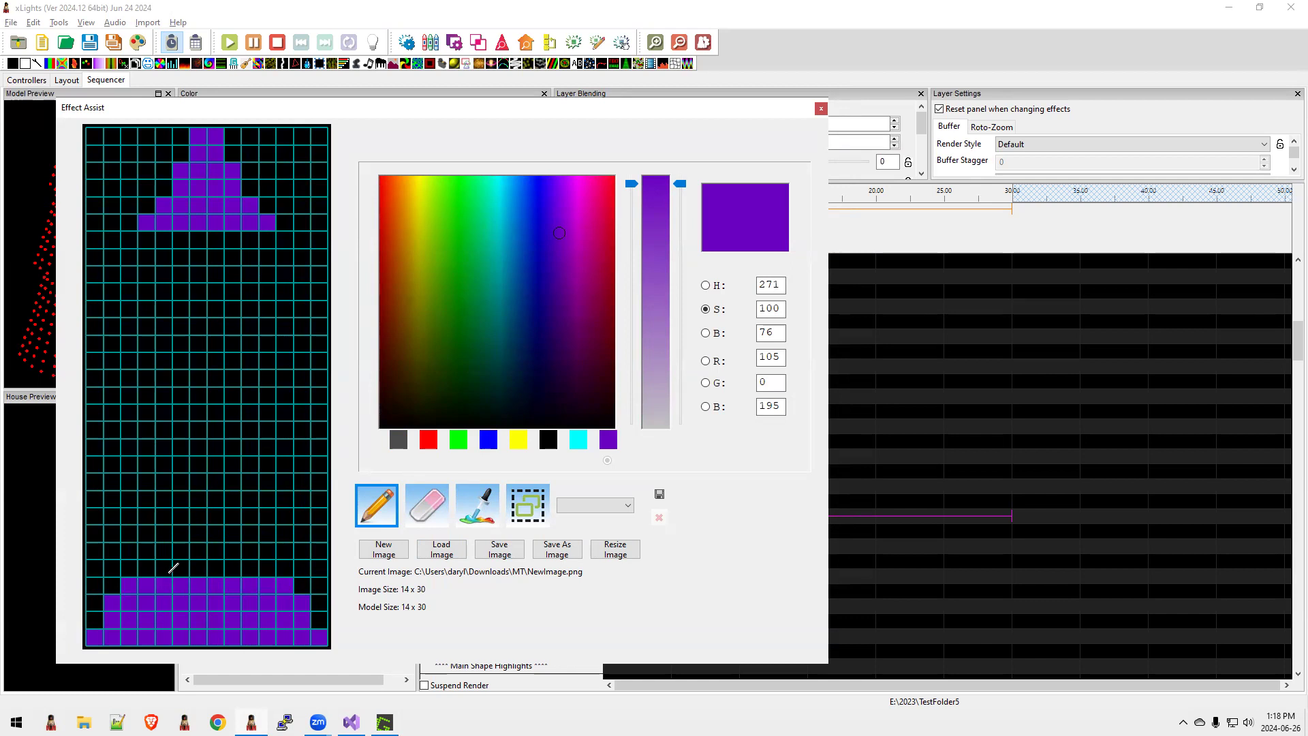
Fill the six rows above the hem with purple, ten cells wide, and erase the stray cell beyond the upper row's edge.
mouse_move(129, 481)
mouse_down()
mouse_move(130, 573)
mouse_move(135, 484)
mouse_move(304, 484)
mouse_move(289, 490)
mouse_move(287, 569)
mouse_move(134, 561)
mouse_move(273, 538)
mouse_move(139, 530)
mouse_move(156, 512)
mouse_move(276, 517)
mouse_move(265, 488)
mouse_move(158, 496)
mouse_up()
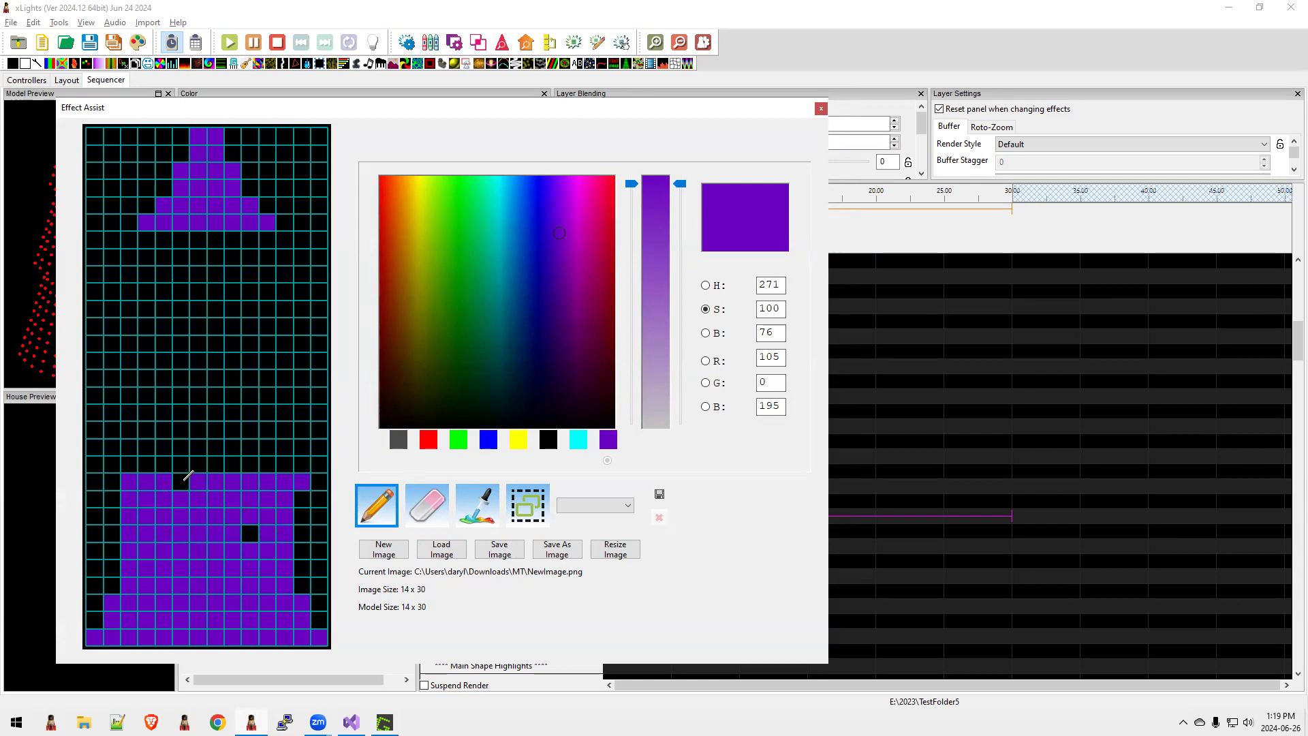
click(250, 532)
click(431, 506)
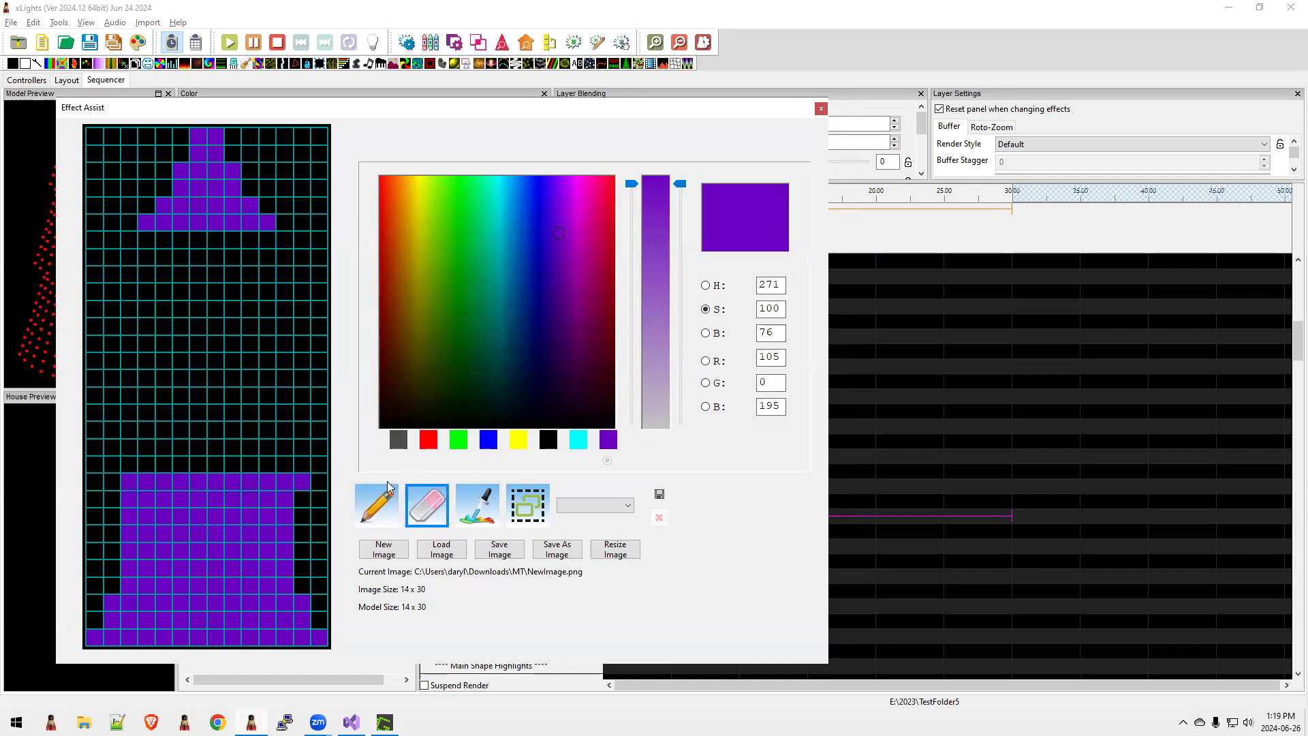
click(304, 480)
Recolour the red swatch to orange (RGB 226, 85, 0) and paint a ten-cell belt row directly above the purple robe.
click(429, 440)
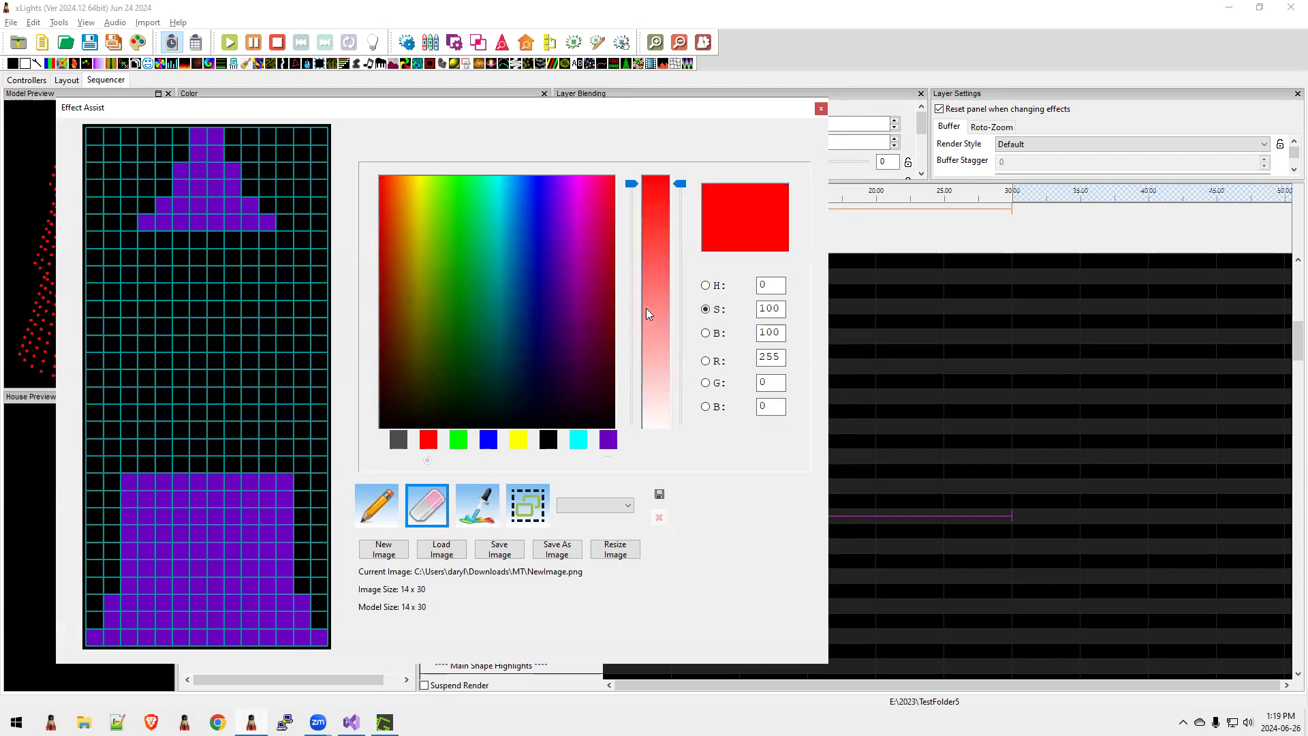
click(409, 217)
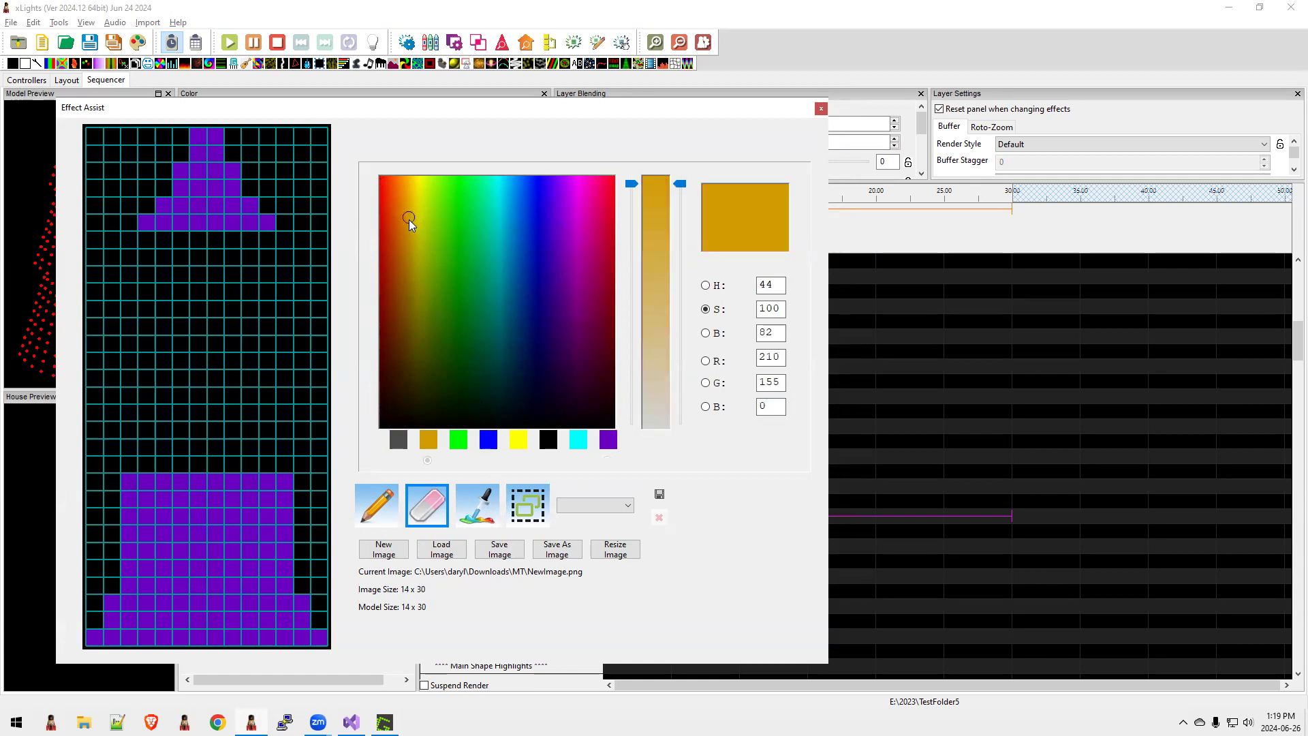
drag(409, 211, 394, 203)
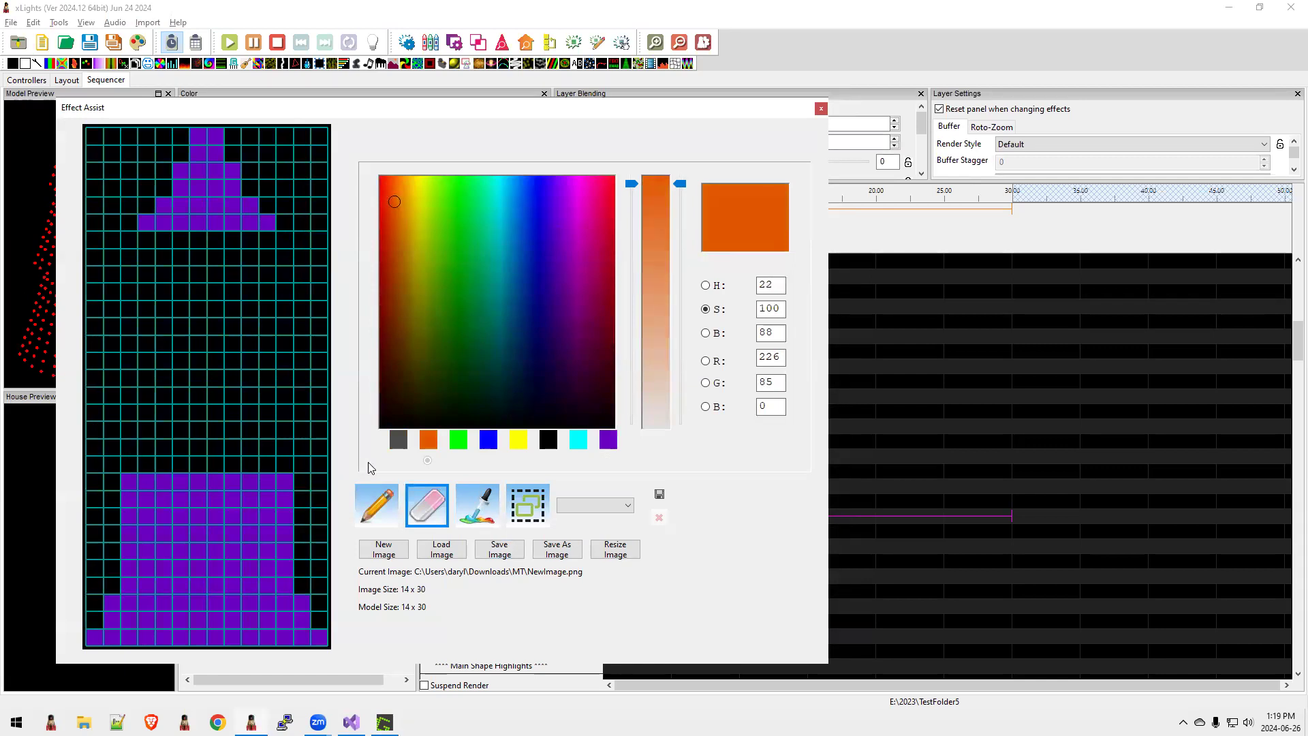
click(376, 505)
drag(130, 464, 287, 459)
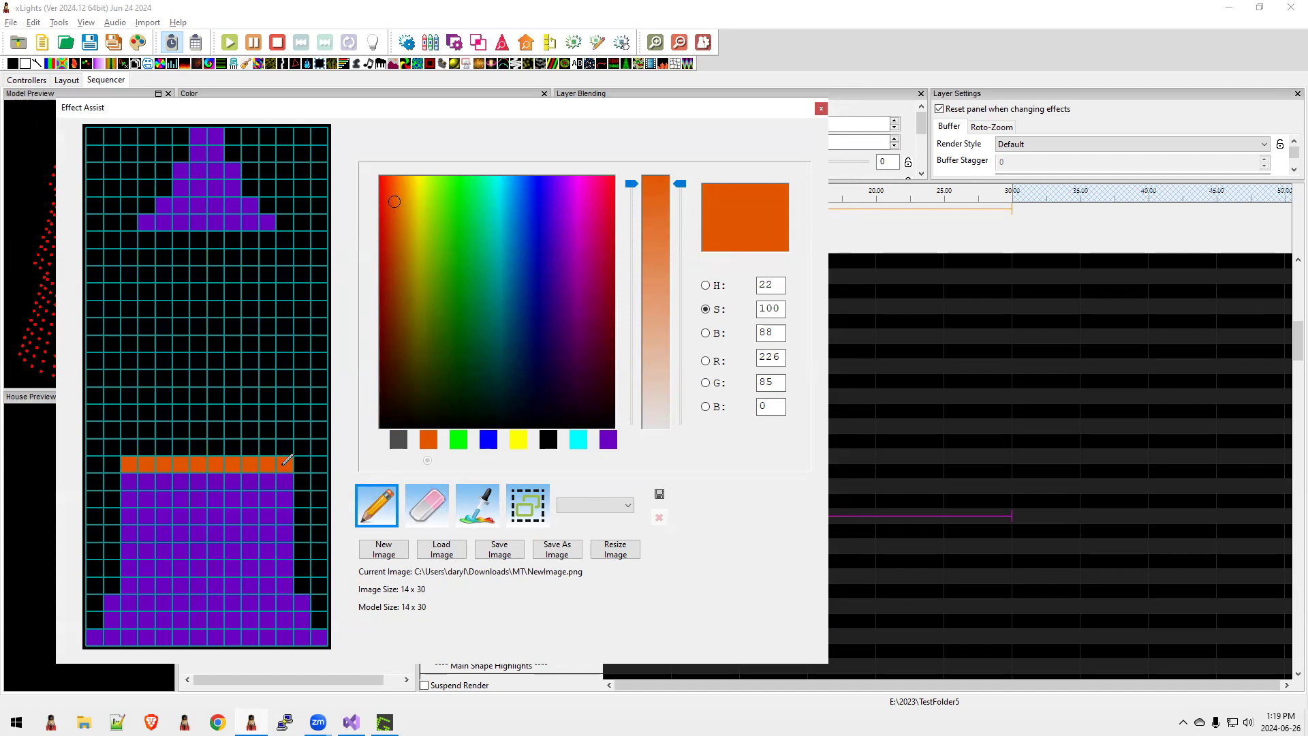
Paint a centred purple row eight cells wide directly above the orange belt.
click(609, 439)
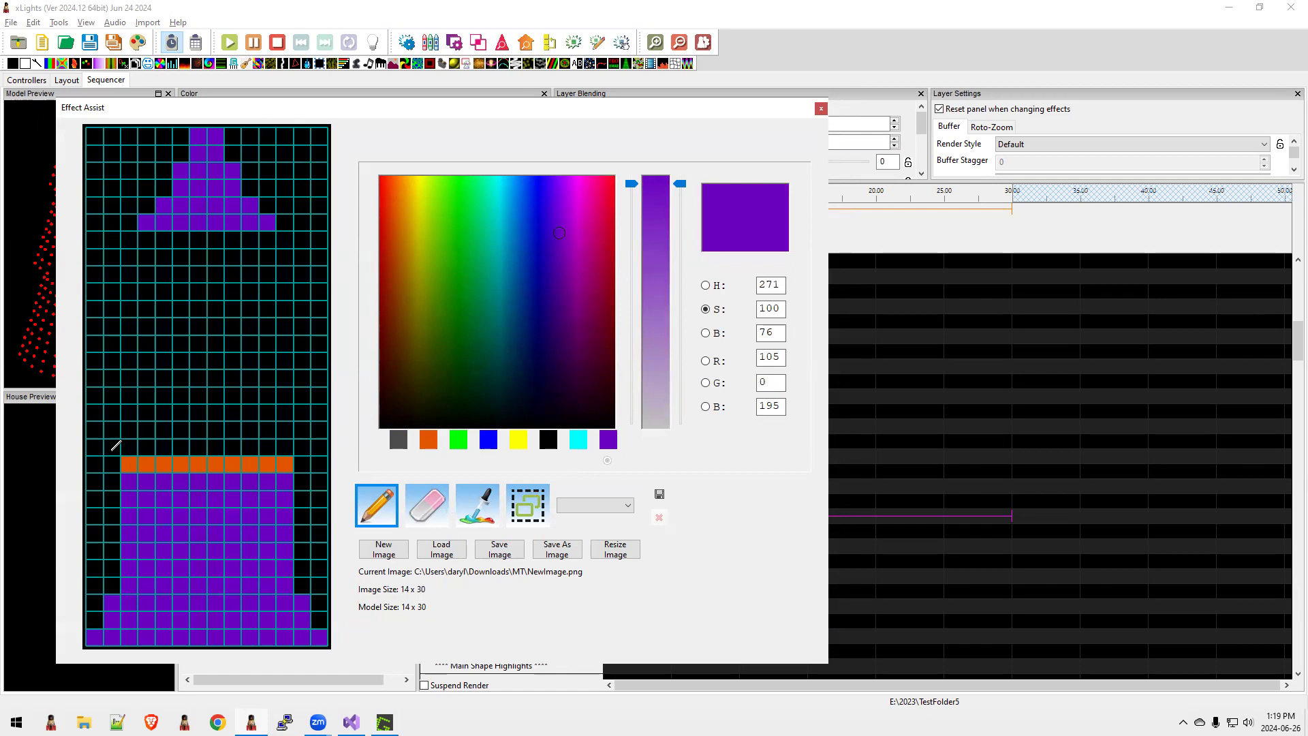
drag(151, 443, 268, 441)
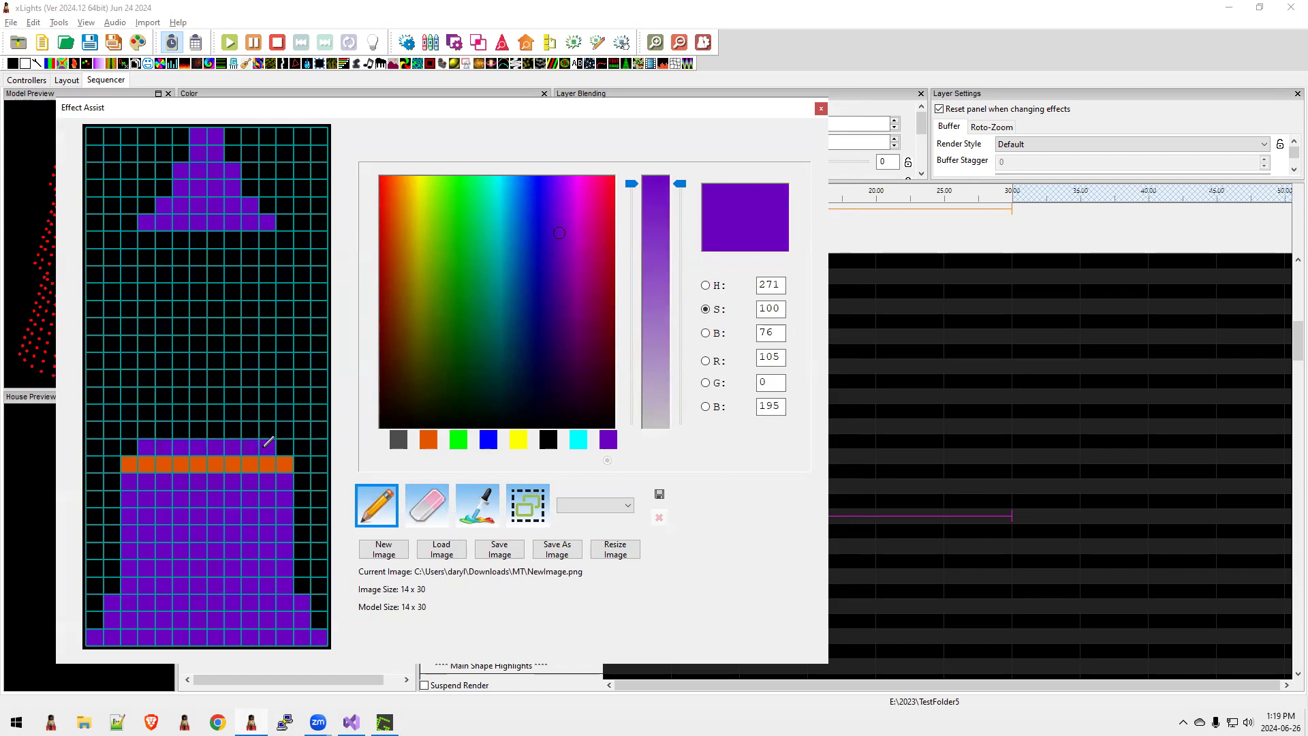
Fill the seven rows above the eight-cell purple row with purple across all 14 cells, topped by a centred purple row of 12.
drag(90, 428, 315, 423)
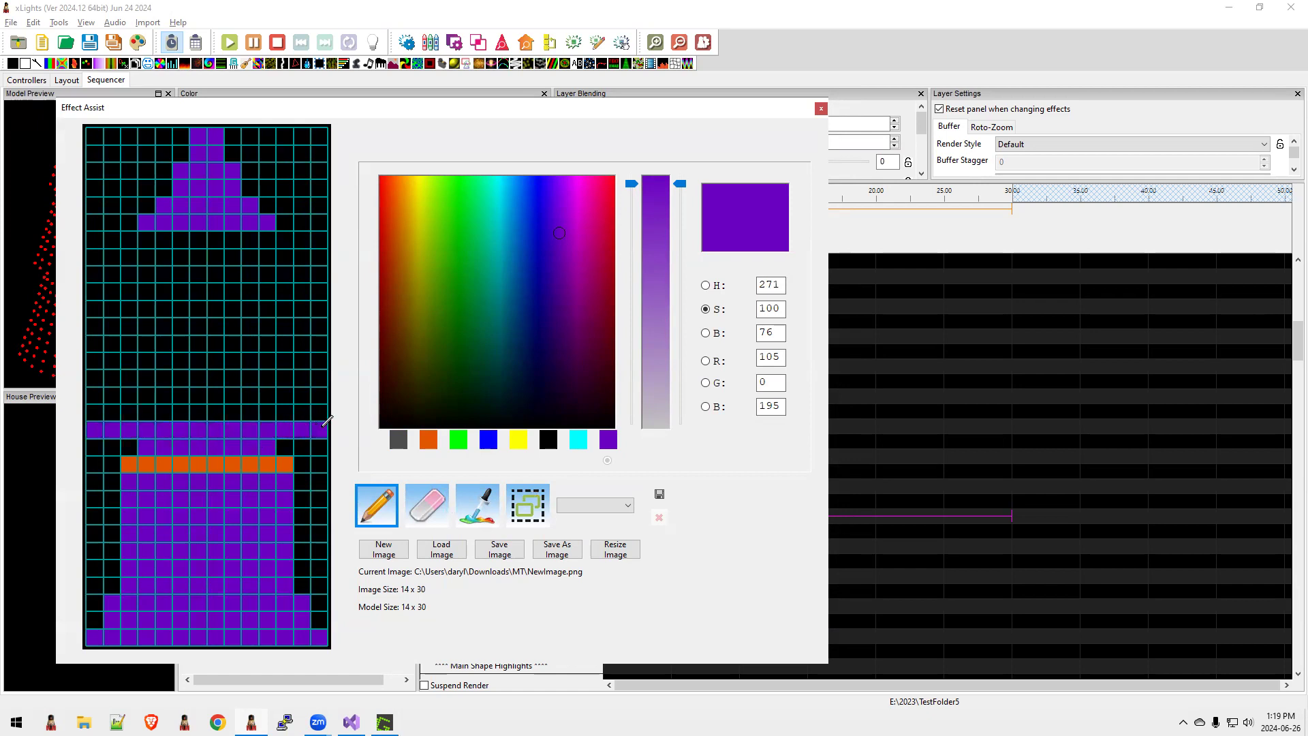
drag(101, 410, 320, 412)
click(163, 411)
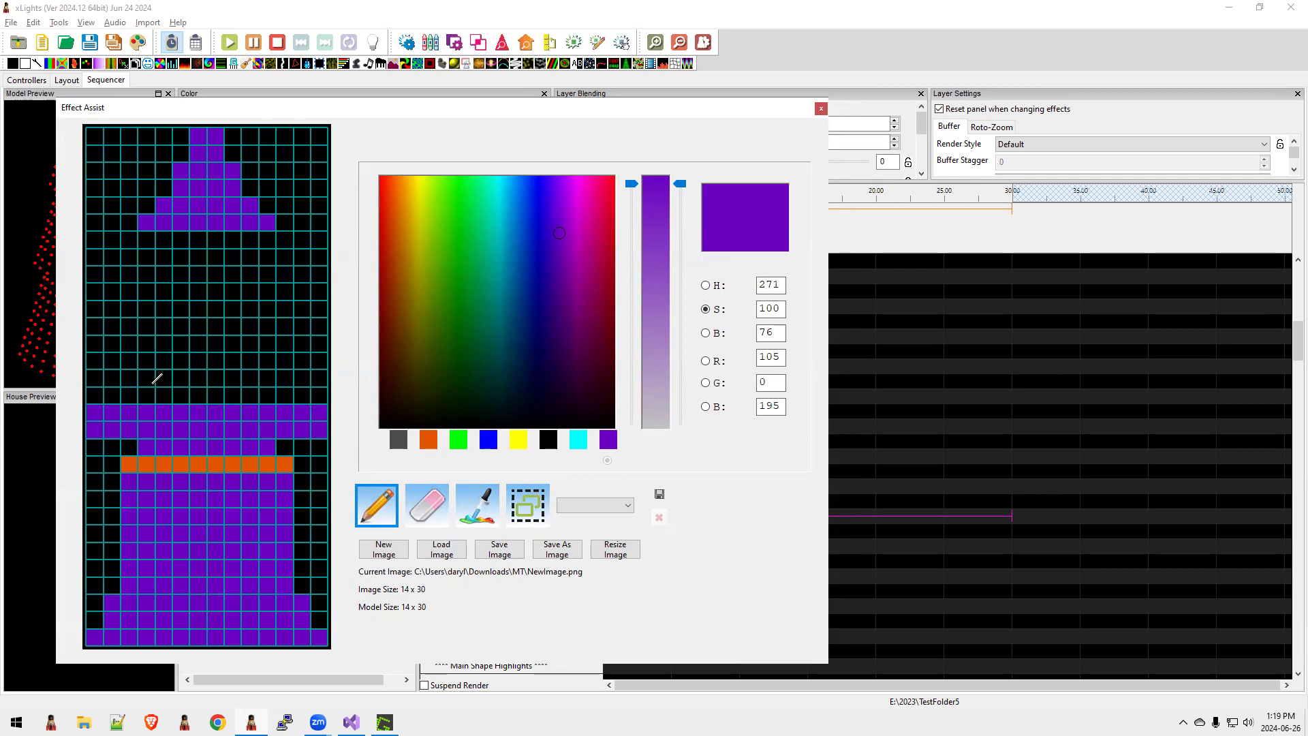
drag(98, 325, 101, 394)
click(106, 326)
mouse_move(111, 322)
mouse_down()
mouse_move(319, 328)
mouse_move(319, 393)
mouse_move(118, 390)
mouse_move(106, 375)
mouse_move(304, 376)
mouse_move(305, 359)
mouse_move(115, 363)
mouse_move(126, 342)
mouse_move(304, 342)
mouse_move(221, 341)
mouse_up()
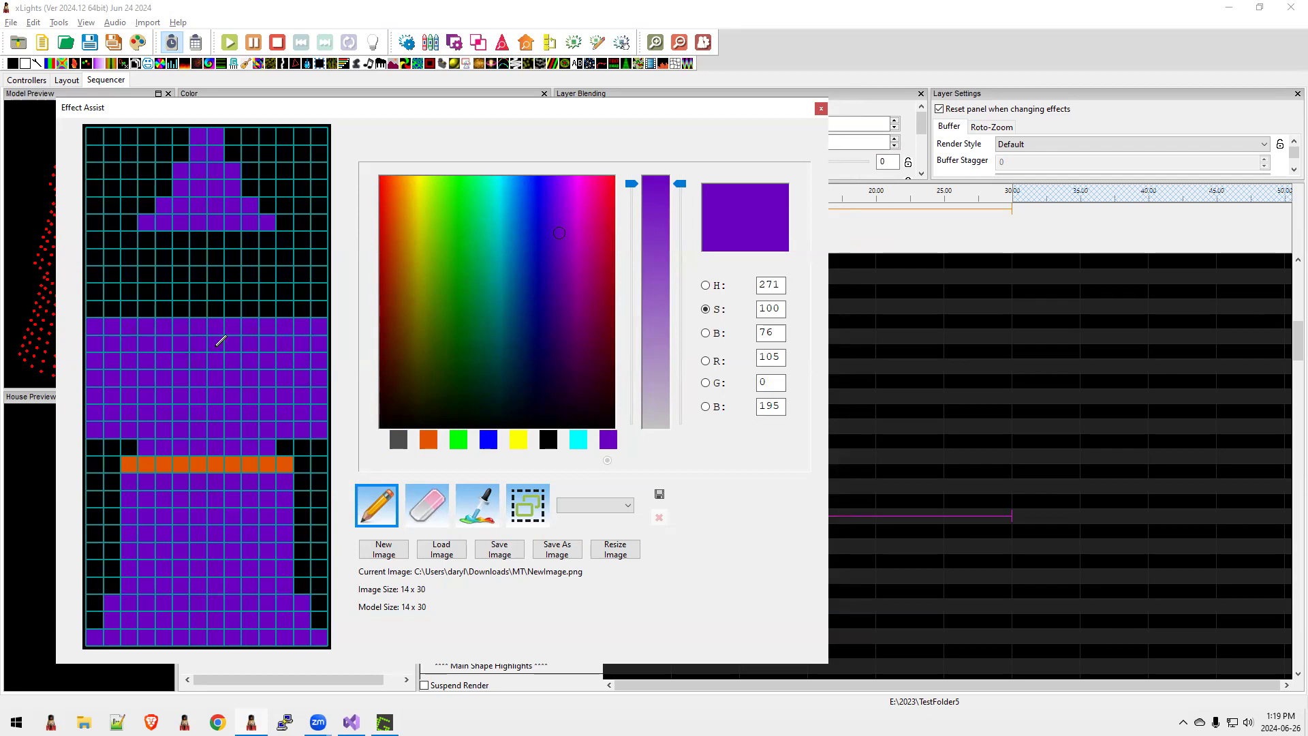
click(116, 307)
drag(116, 307, 305, 306)
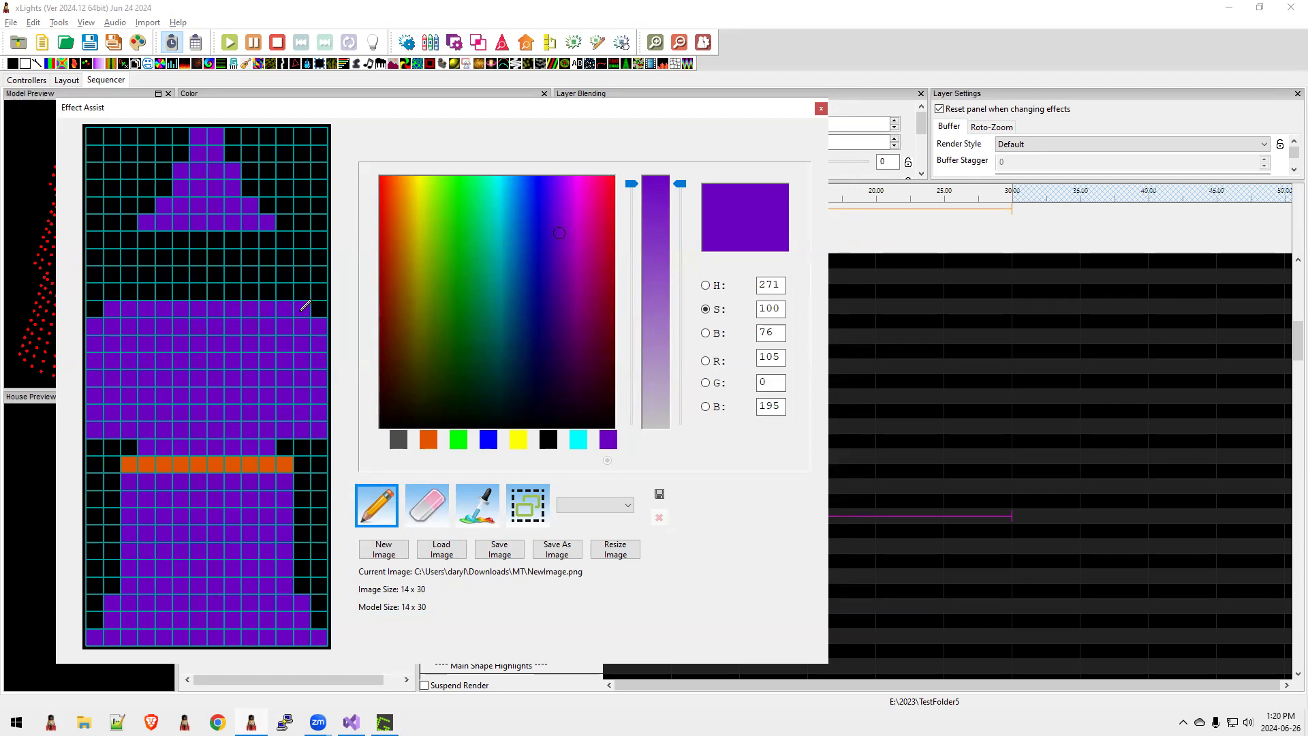
Paint mirrored orange hair, three edge cells and two adjoining inner cells per side, and extend the hat's lowest row by one purple cell.
click(428, 440)
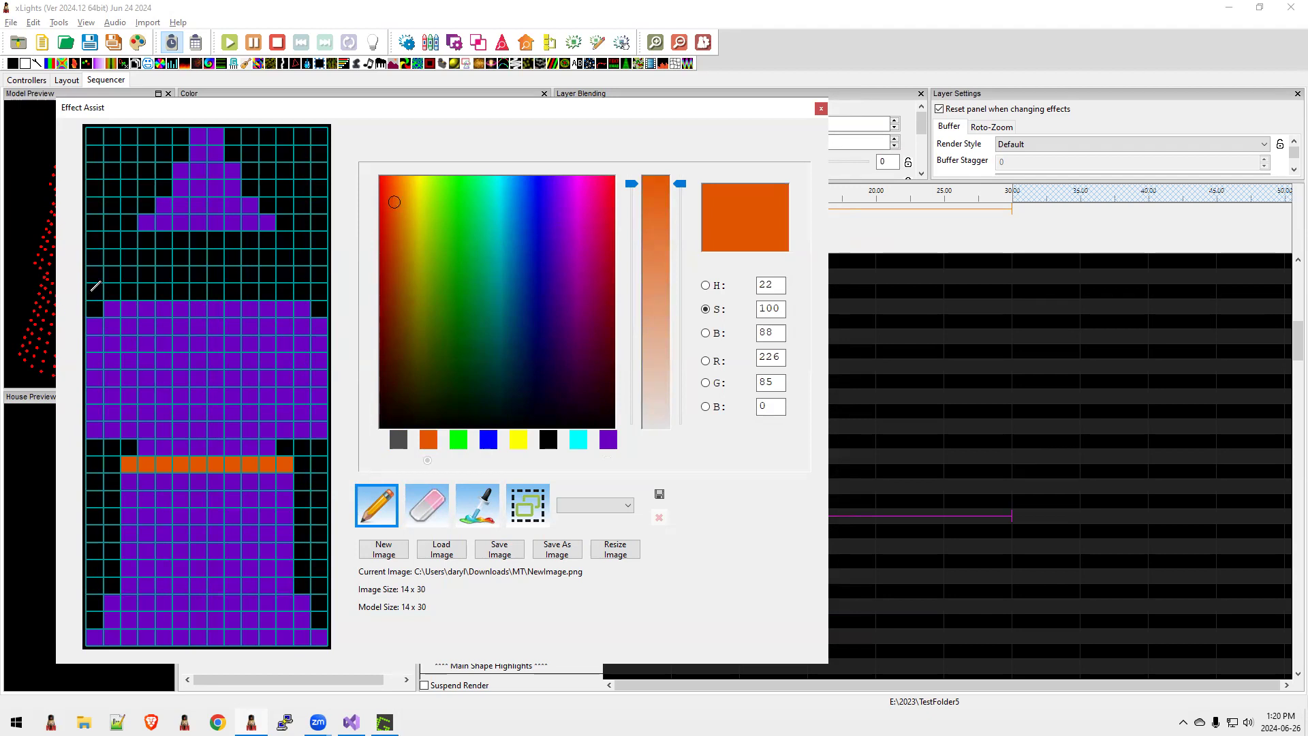
drag(95, 287, 96, 254)
drag(328, 289, 326, 272)
click(327, 257)
click(114, 255)
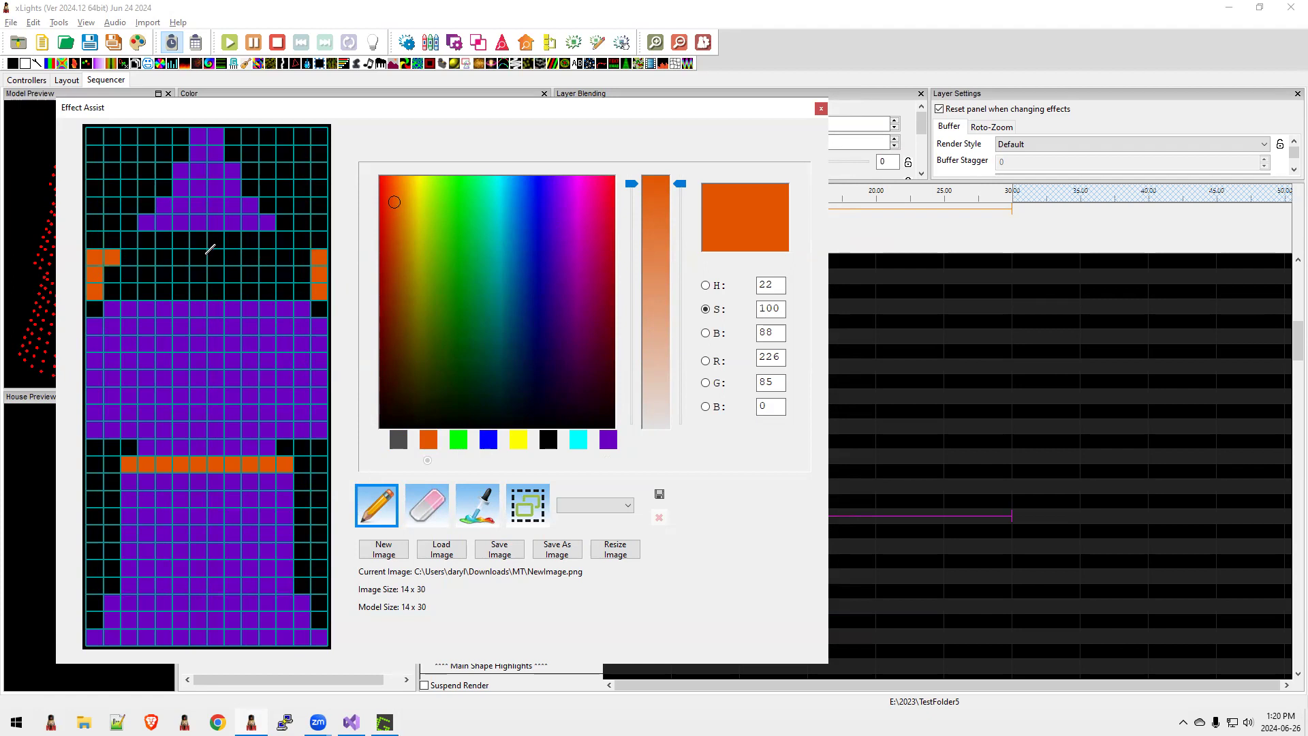
click(306, 254)
click(112, 240)
click(301, 239)
click(608, 439)
click(285, 223)
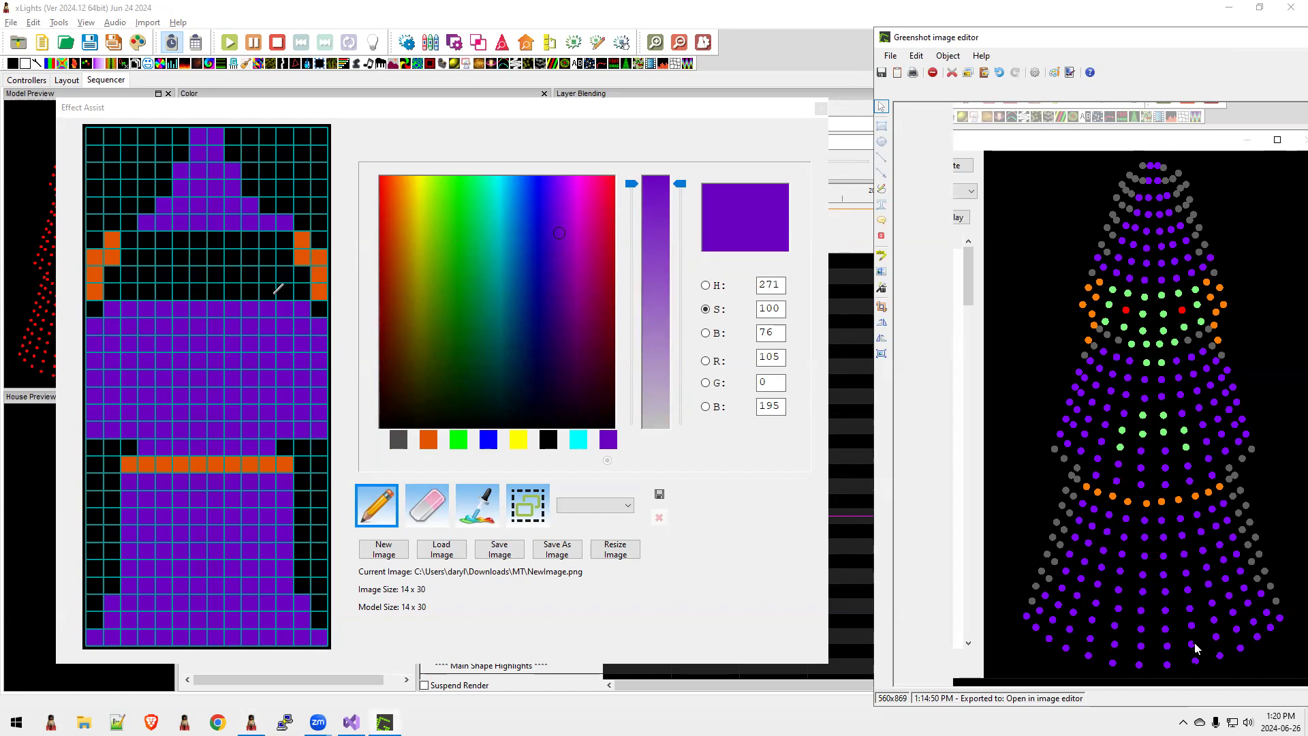
Paint the face's top row green, ten cells wide, between the orange hair directly below the hat, checking the reference picture.
click(458, 441)
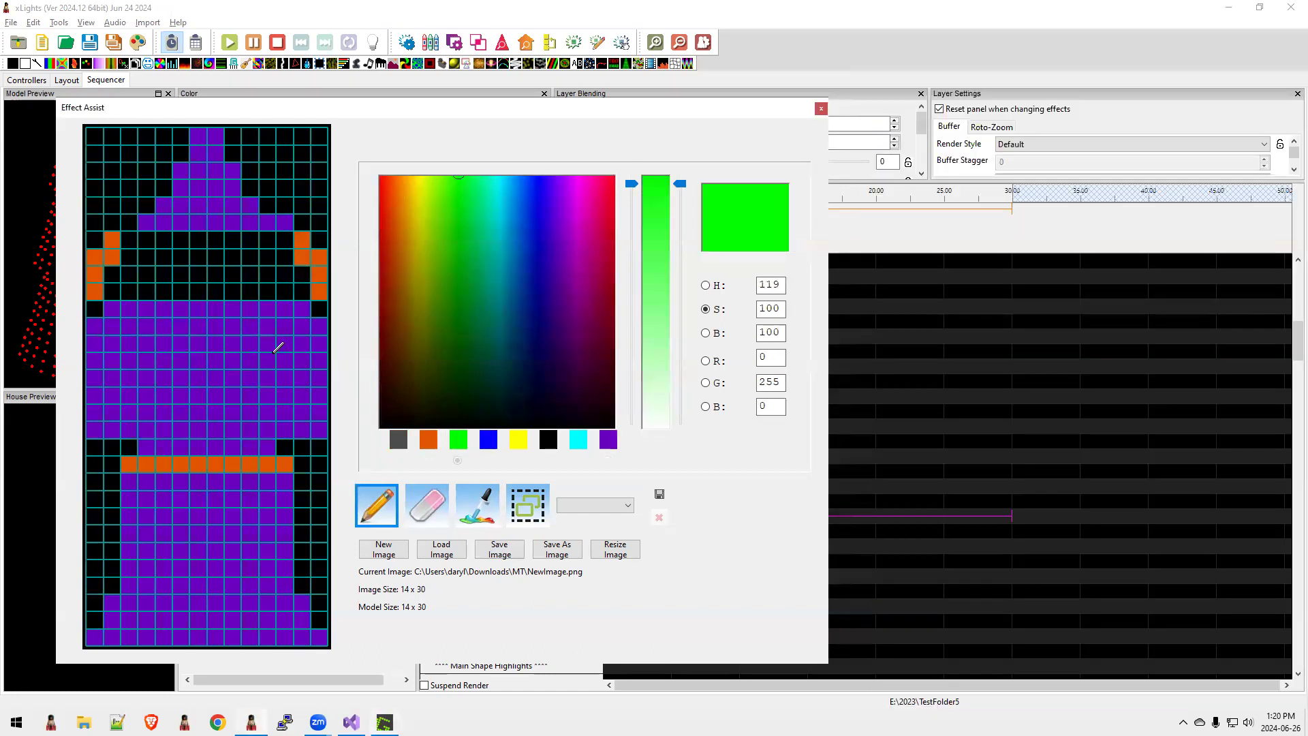
click(129, 239)
click(147, 240)
click(181, 240)
click(198, 240)
click(167, 238)
key(alt+Tab)
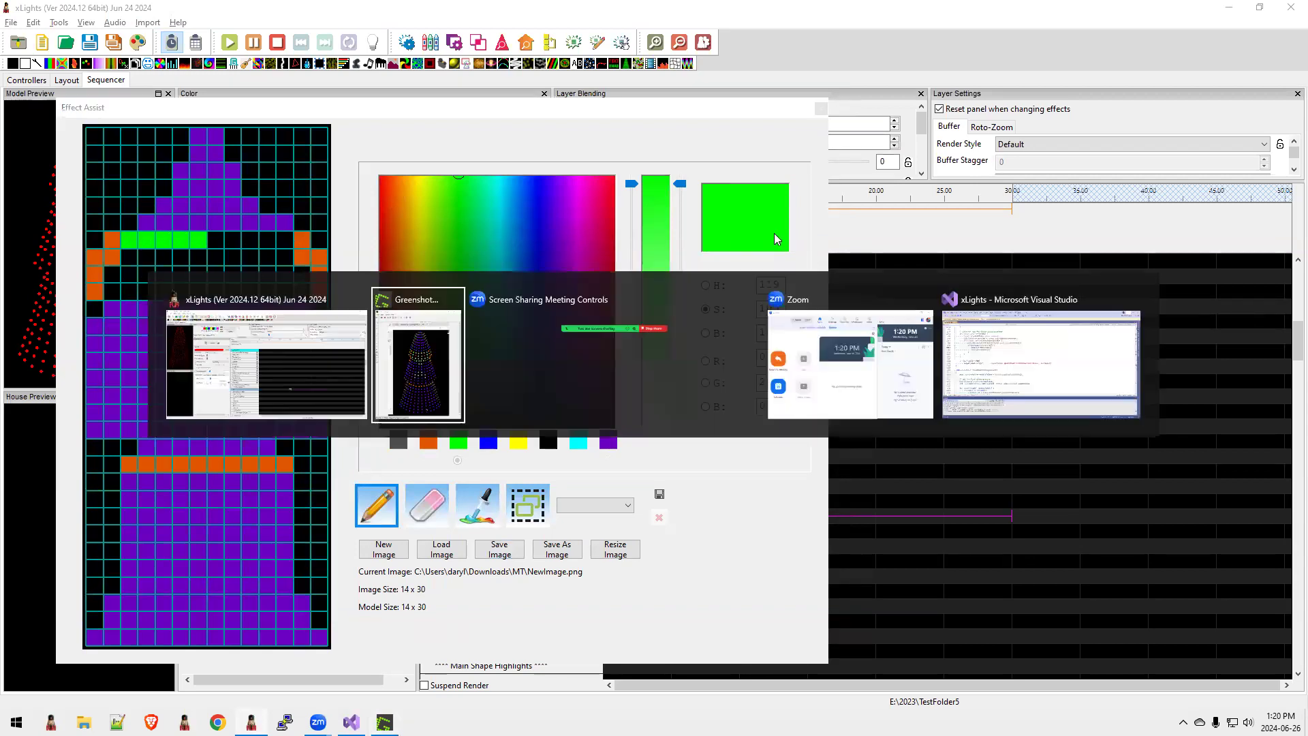
key(alt+Tab)
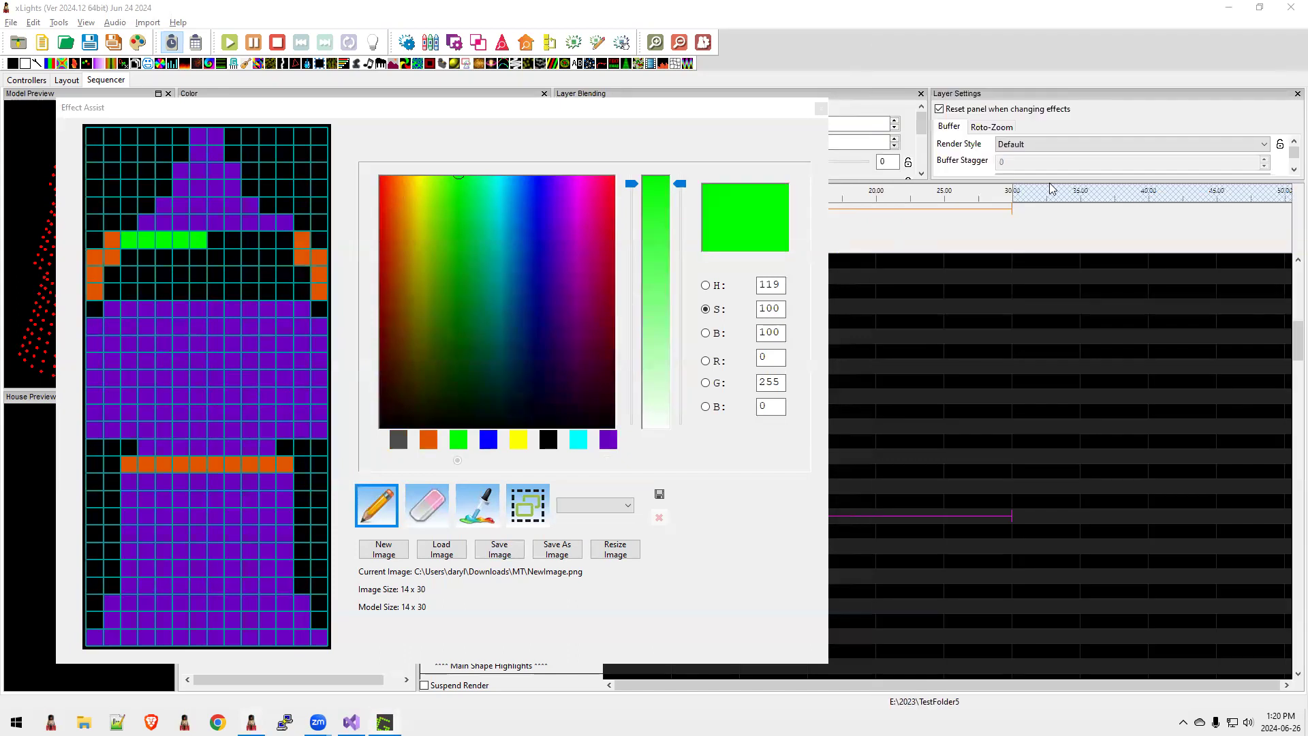
drag(217, 240, 286, 235)
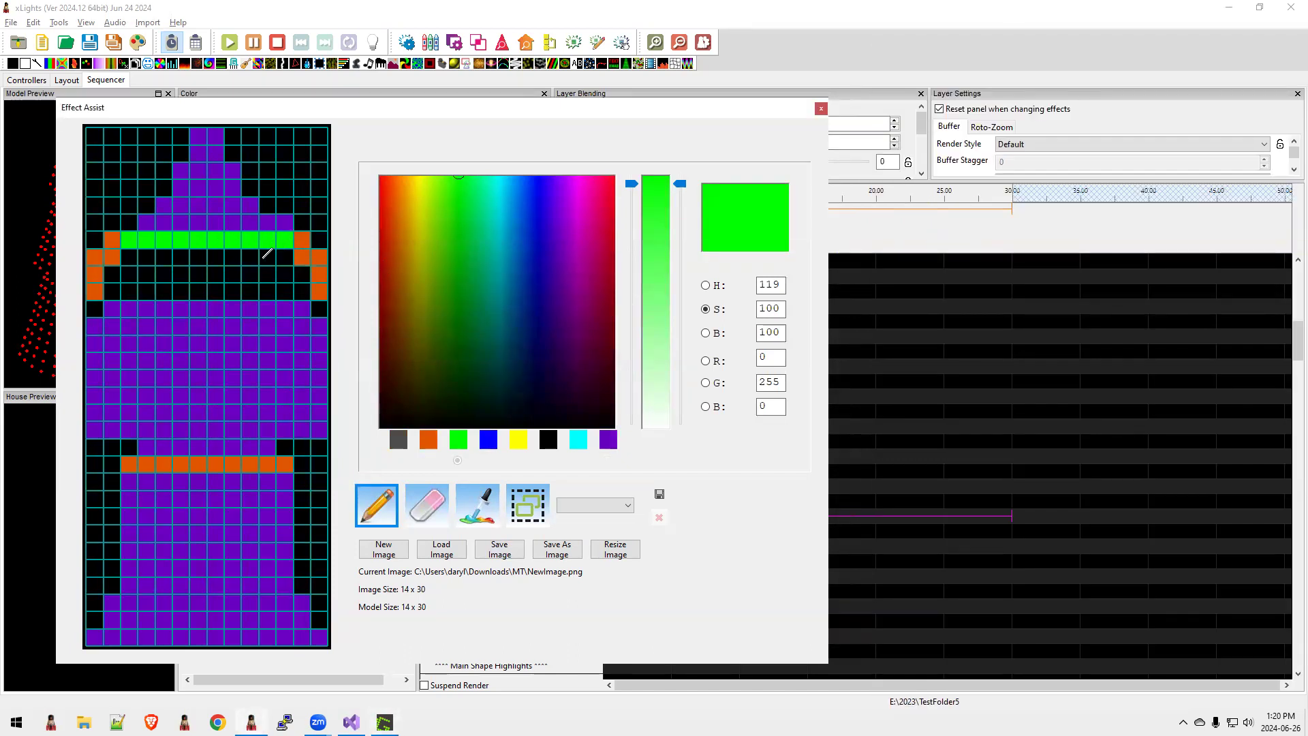
Paint the face's second row green, leaving one eye cell empty on each side, one cell in from the row's ends.
click(130, 257)
click(163, 257)
click(285, 257)
click(250, 257)
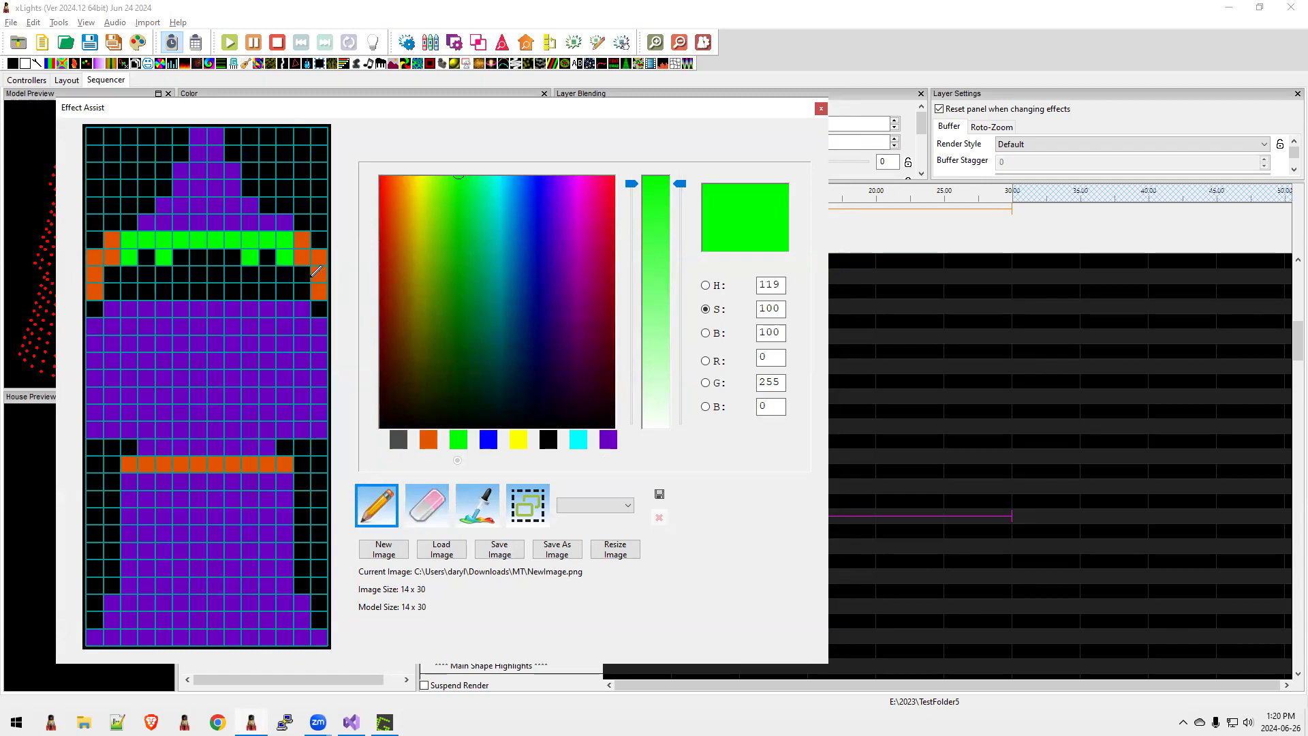
click(196, 258)
click(217, 257)
click(181, 258)
click(234, 258)
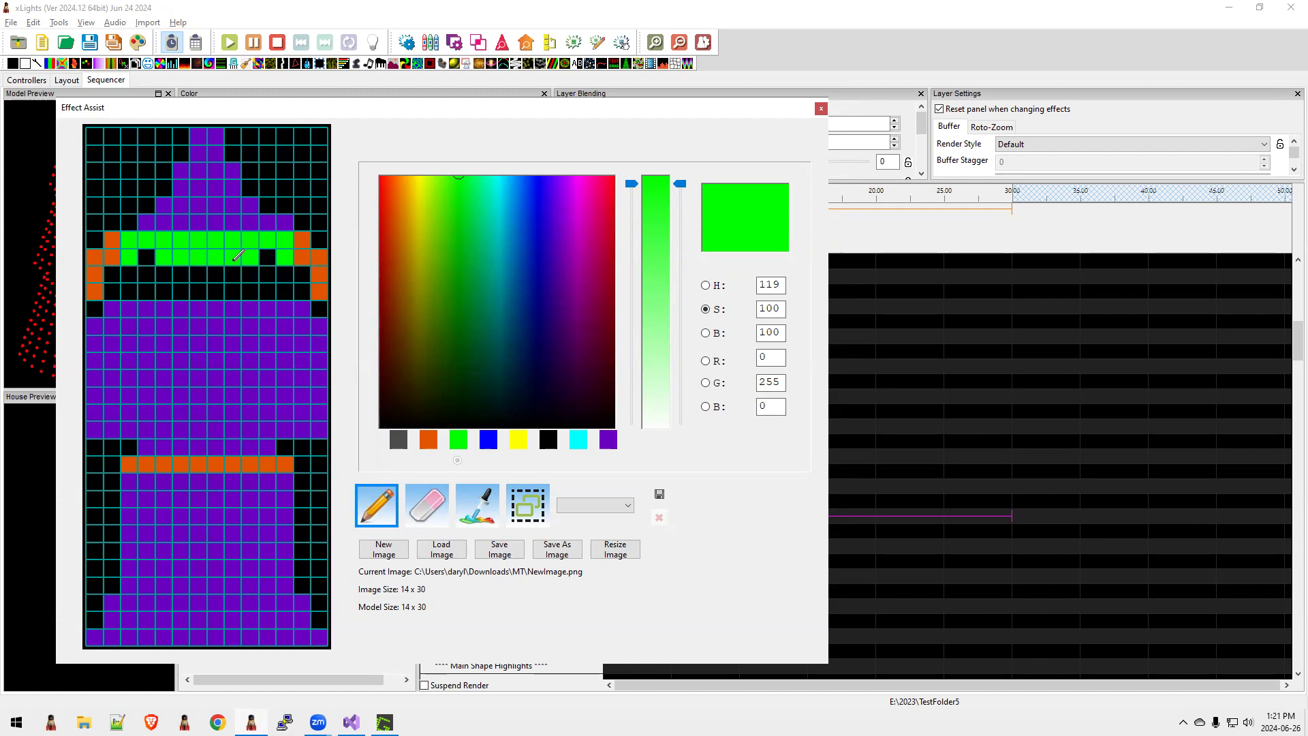
Paint the lower face and chin green with centred rows of 12, four and two cells below the eye row.
click(113, 275)
drag(120, 272, 302, 276)
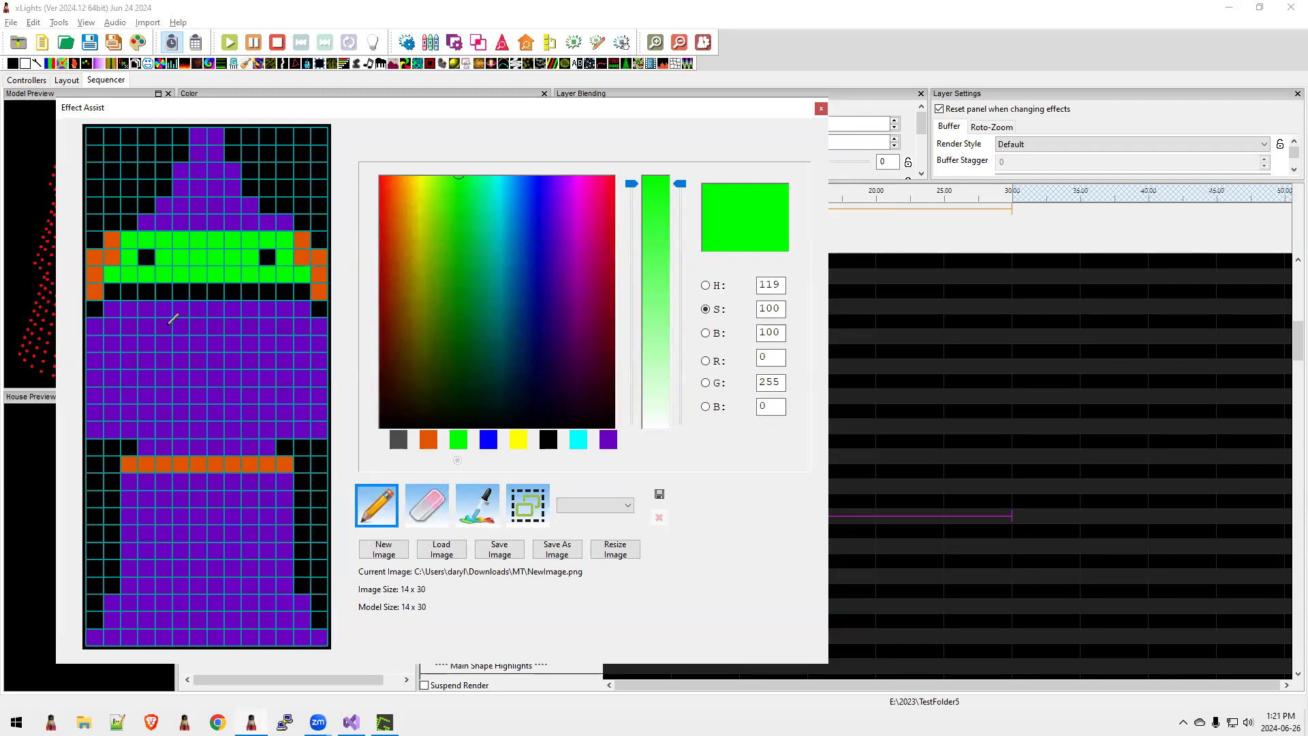
drag(180, 291, 240, 292)
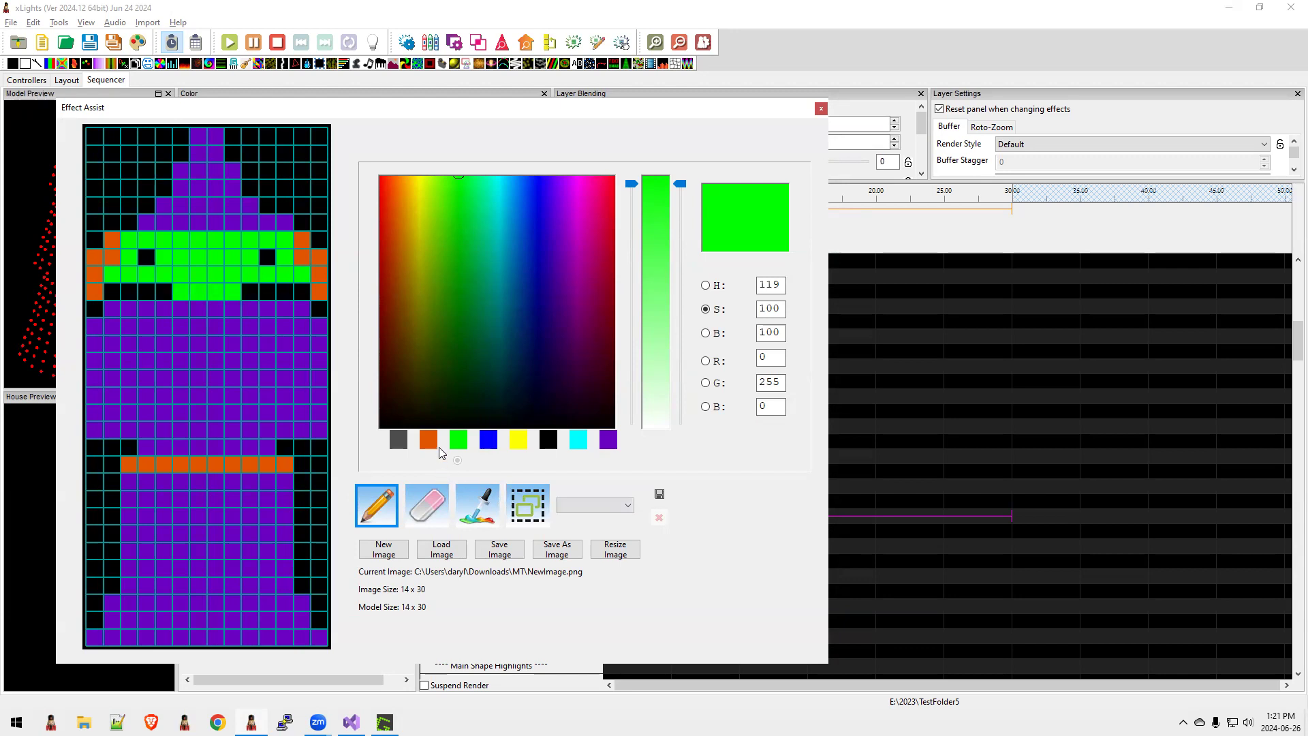
drag(203, 308, 220, 308)
Recolour the orange swatch to red (RGB 247, 17, 0) and paint the two empty eye cells.
click(430, 439)
click(383, 181)
click(146, 257)
click(270, 257)
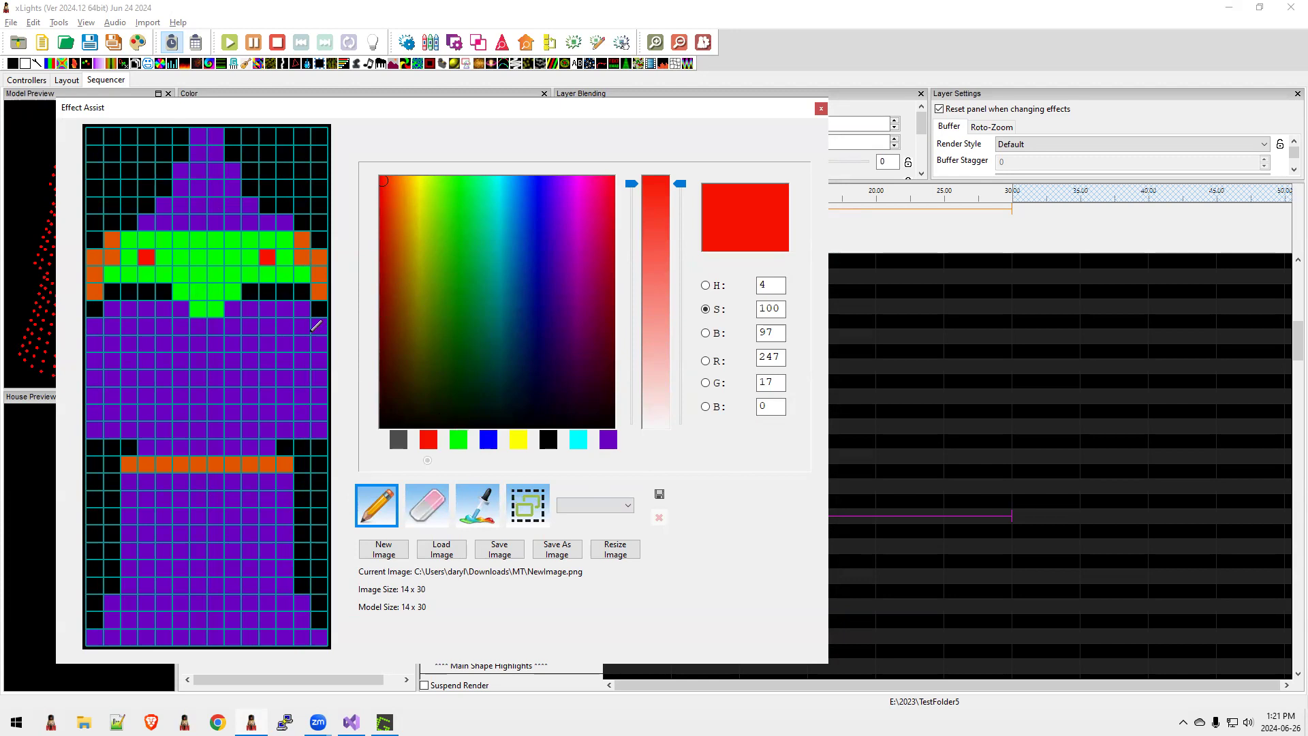
Pick up the face's green and paint the hands mid-robe: two centred cells, four cells below, and two outer cells beneath those.
click(481, 512)
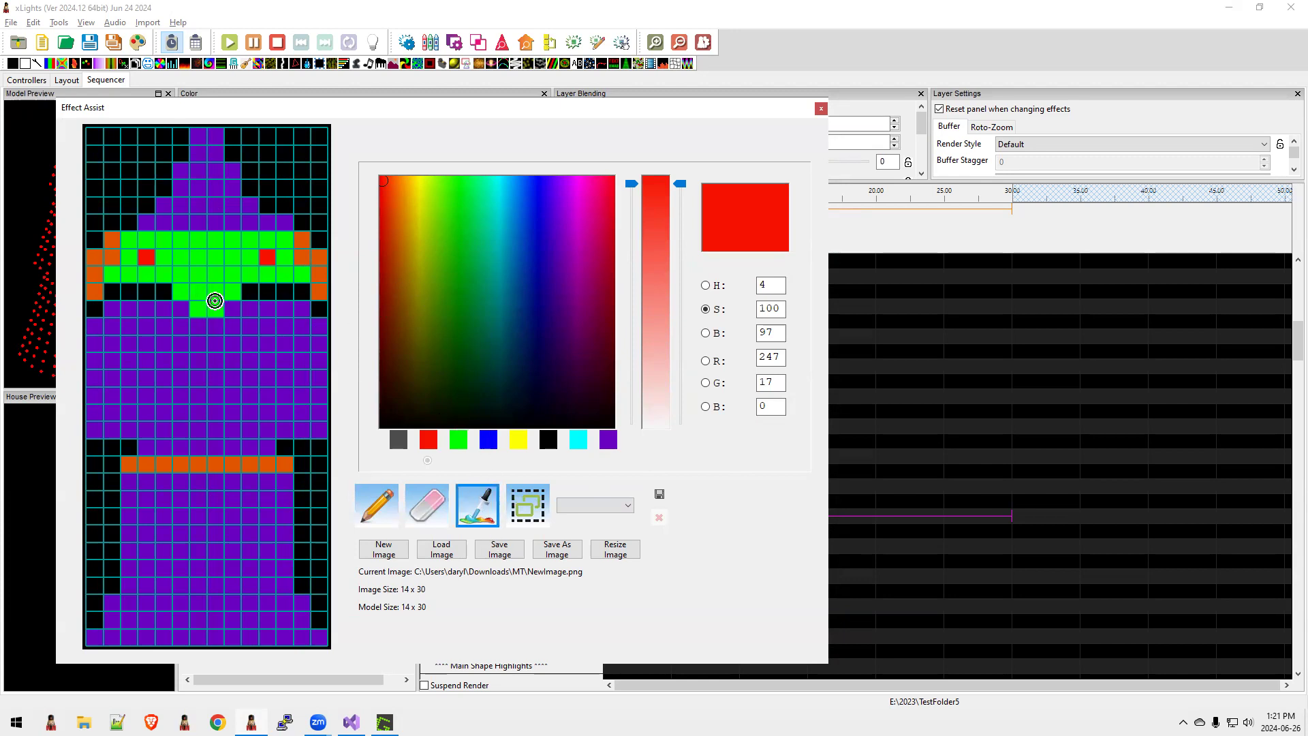
click(216, 291)
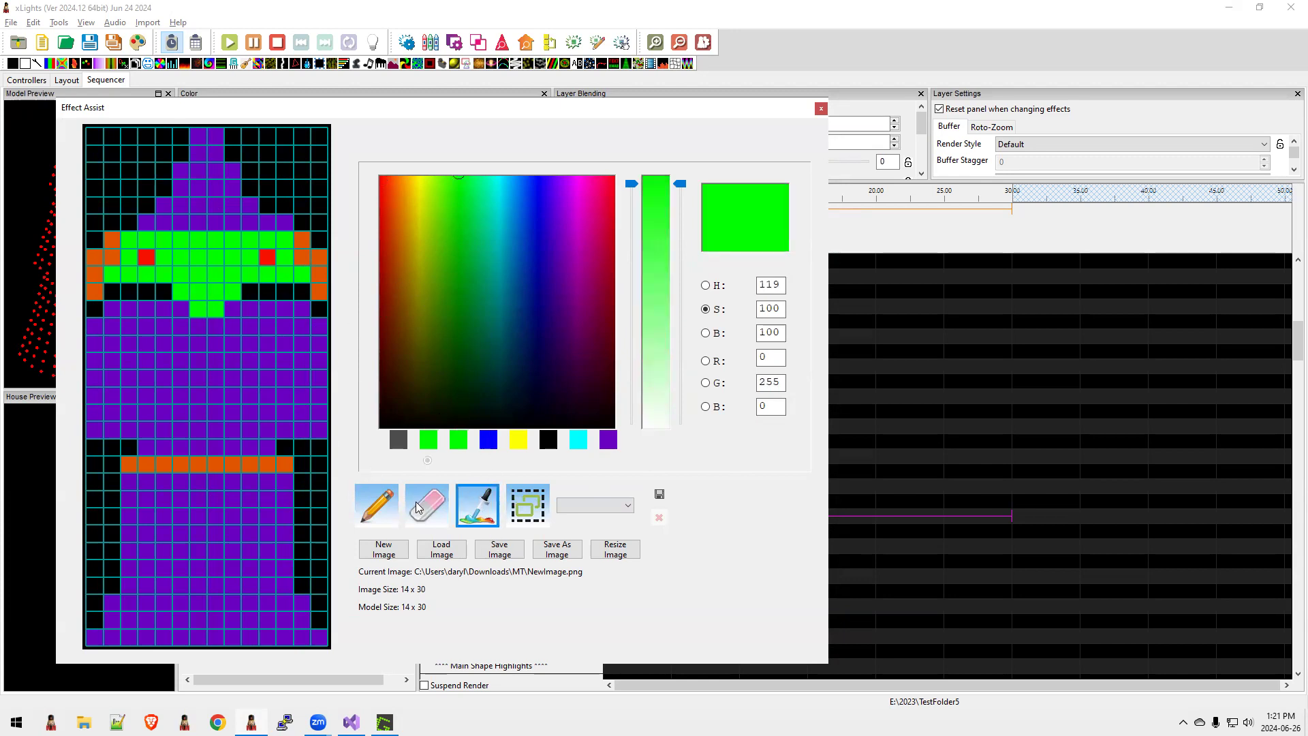
click(374, 508)
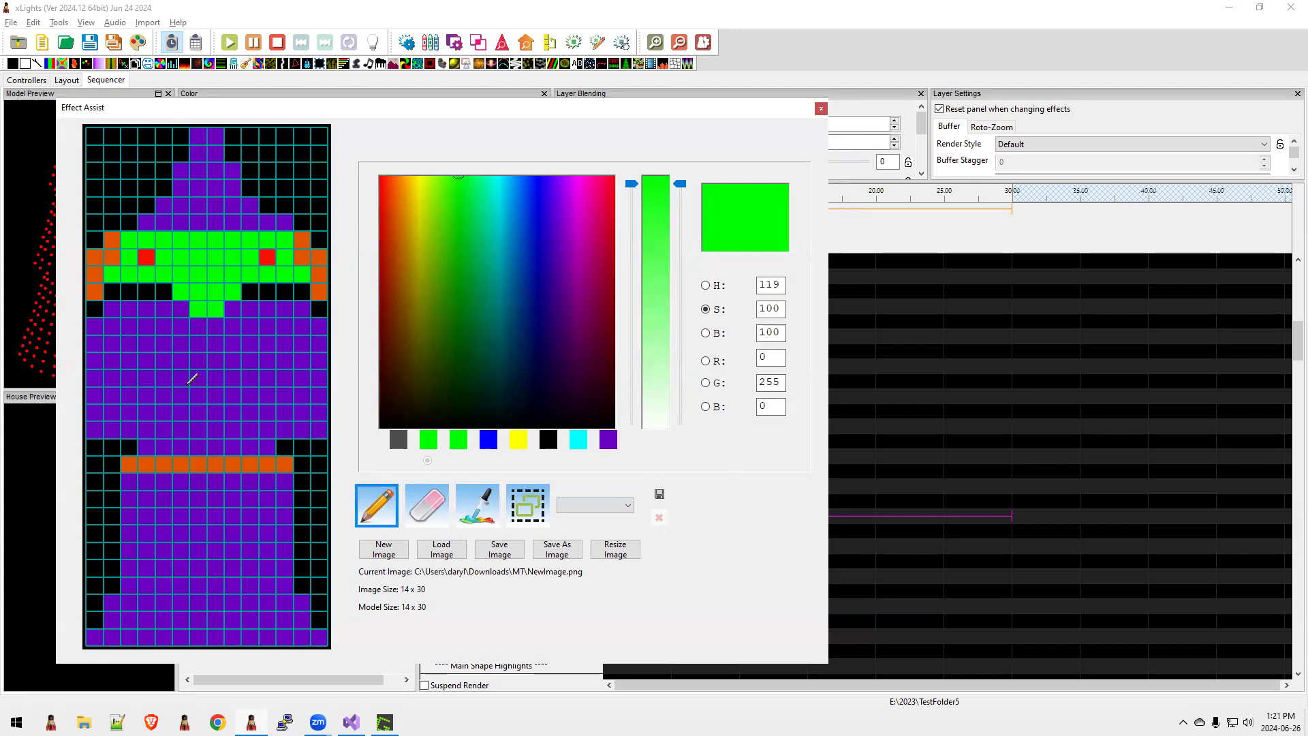
mouse_move(198, 374)
mouse_down()
mouse_move(215, 376)
mouse_move(216, 393)
mouse_move(202, 392)
mouse_up()
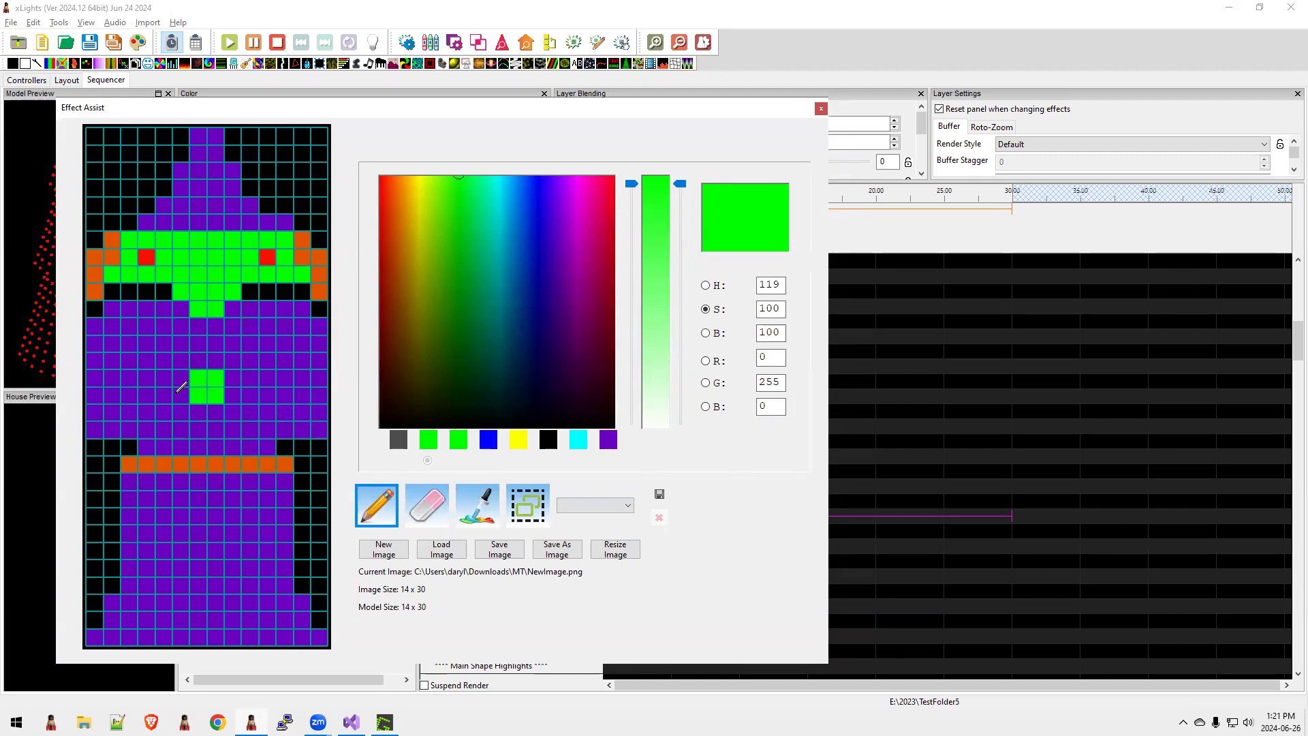
click(180, 395)
click(179, 412)
click(232, 397)
click(234, 412)
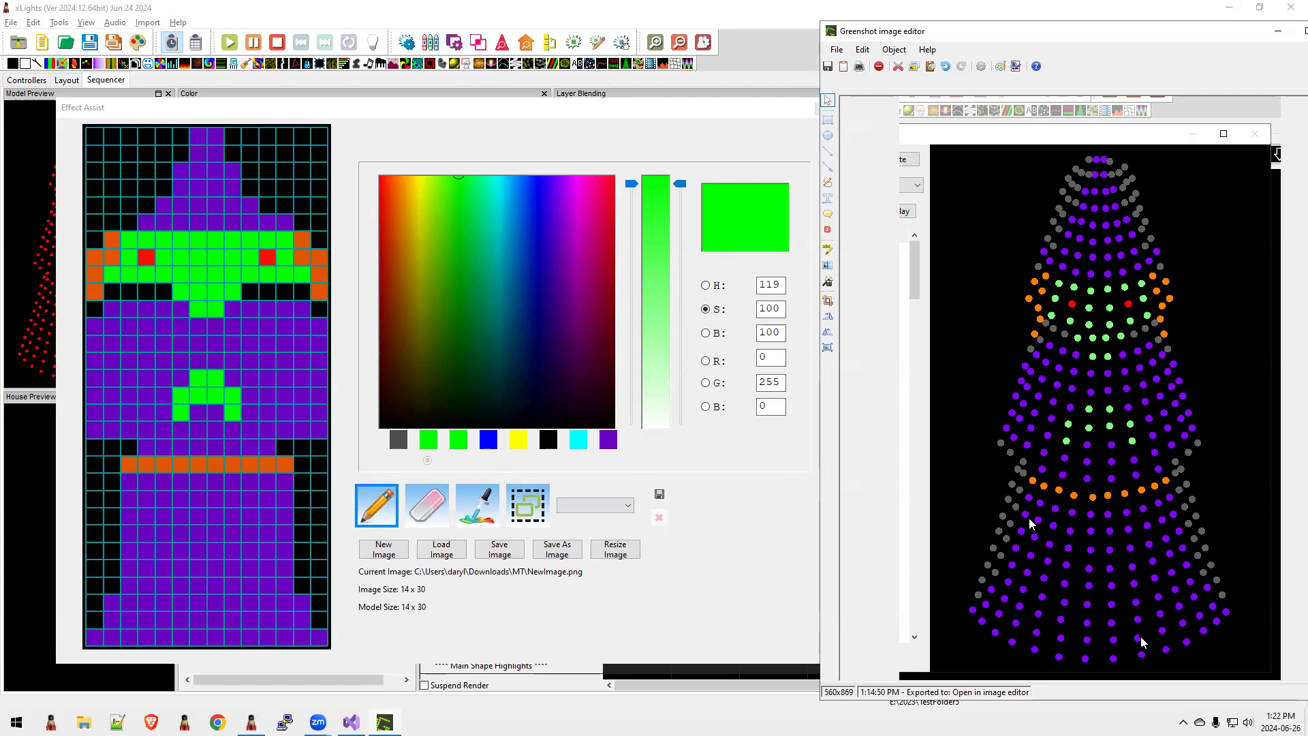
Save the image as witch.png in the MT folder.
click(499, 550)
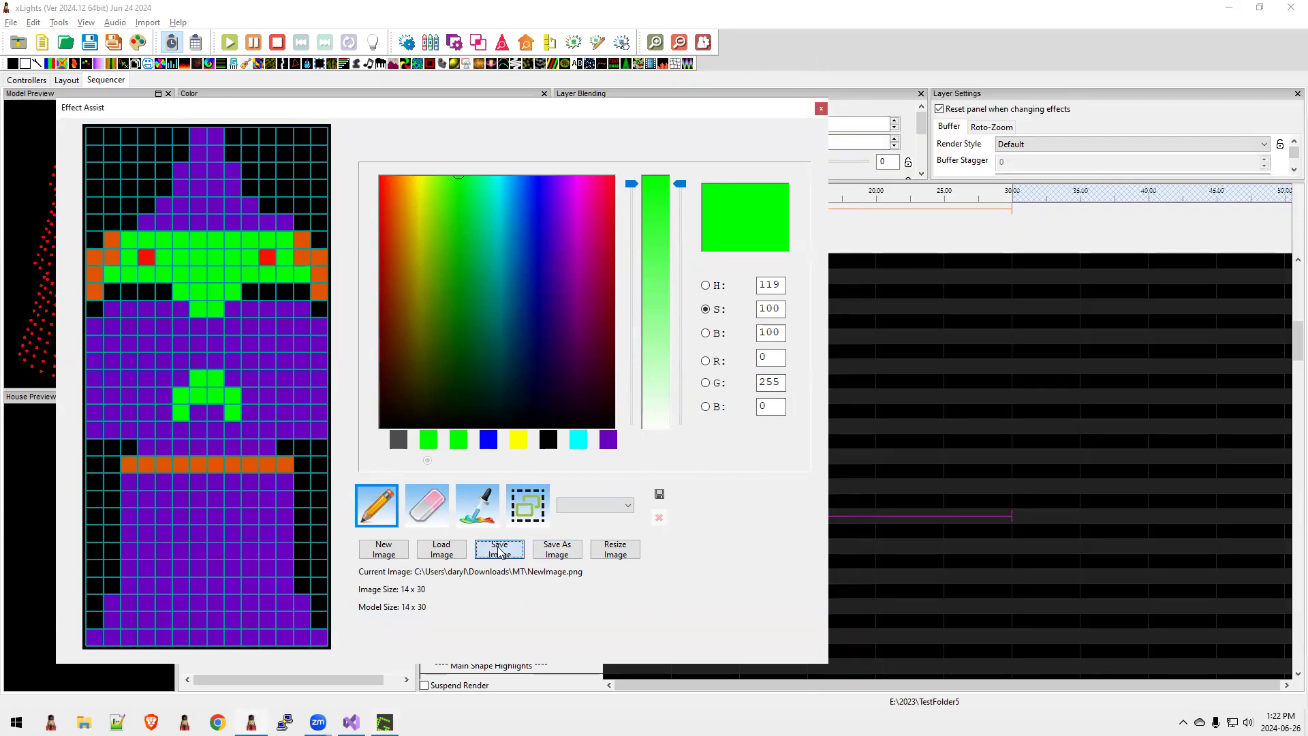
text(with)
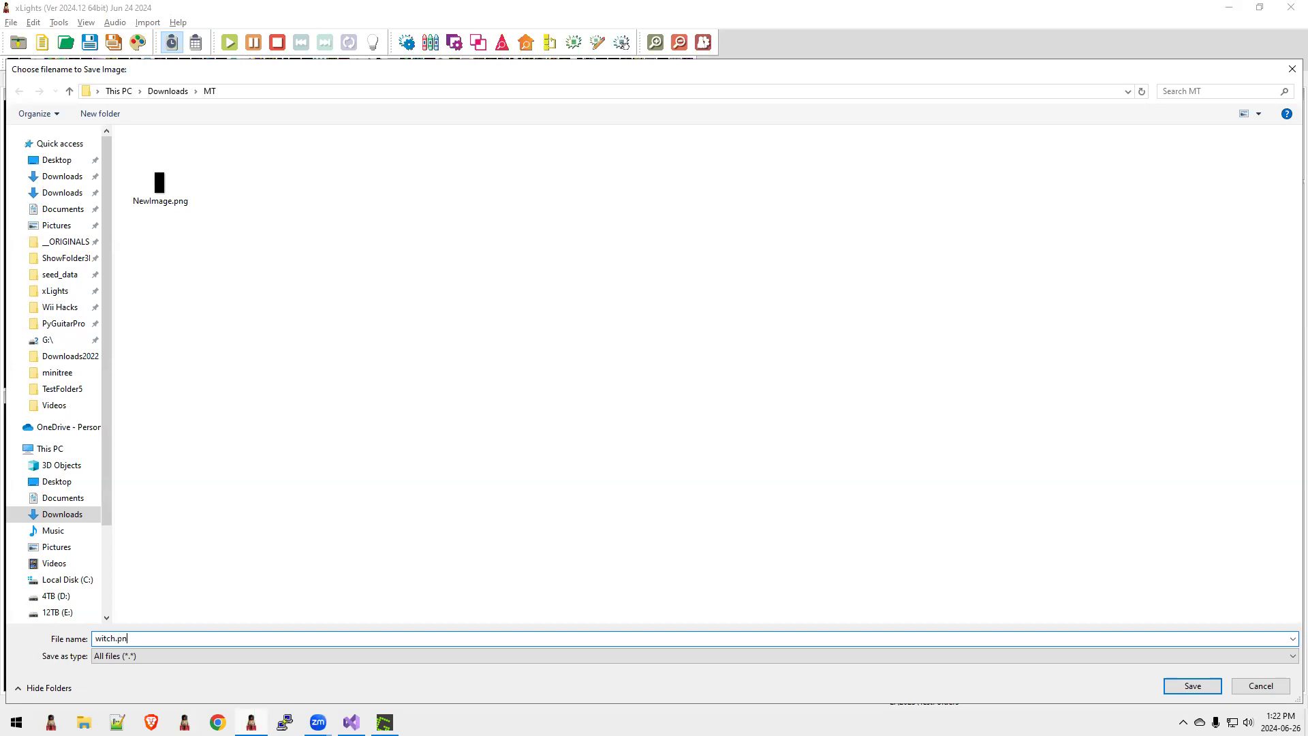
key(Return)
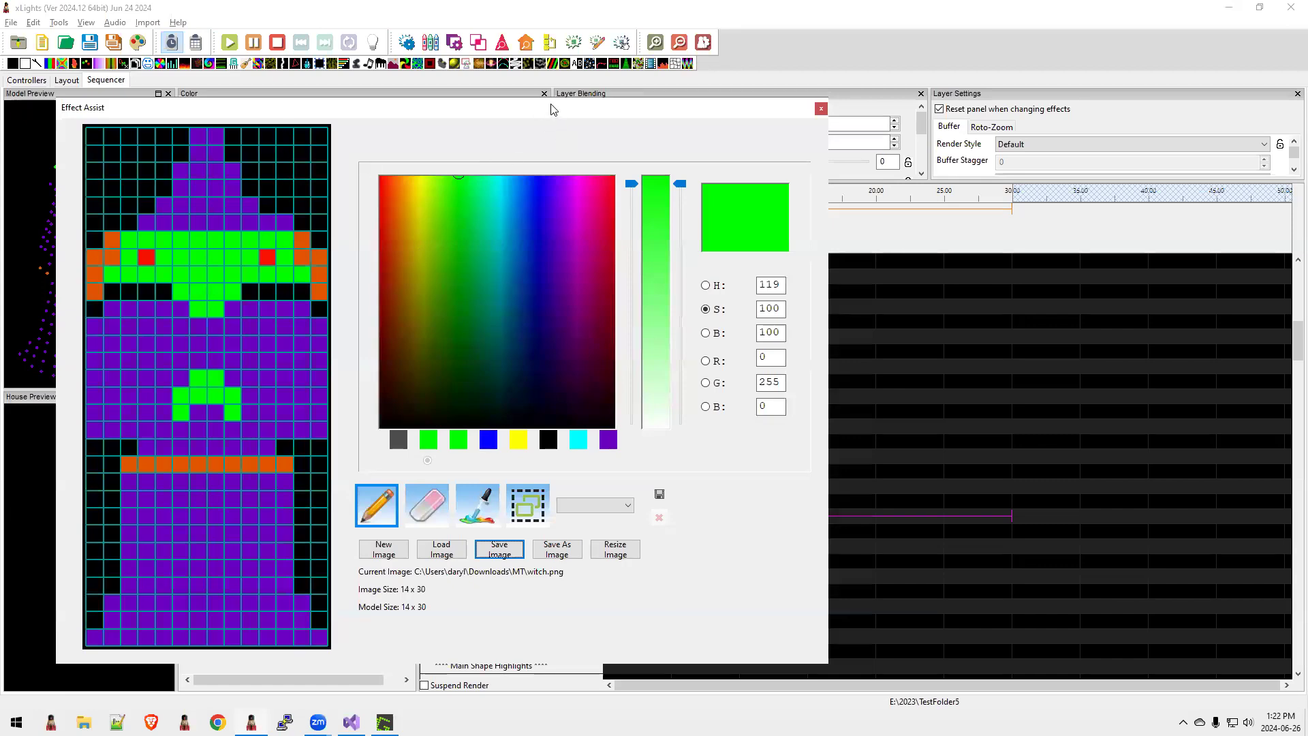
Close Effect Assist, select the MT row's Pictures effect, and compare its model preview with the witch reference in Greenshot.
click(822, 109)
click(809, 518)
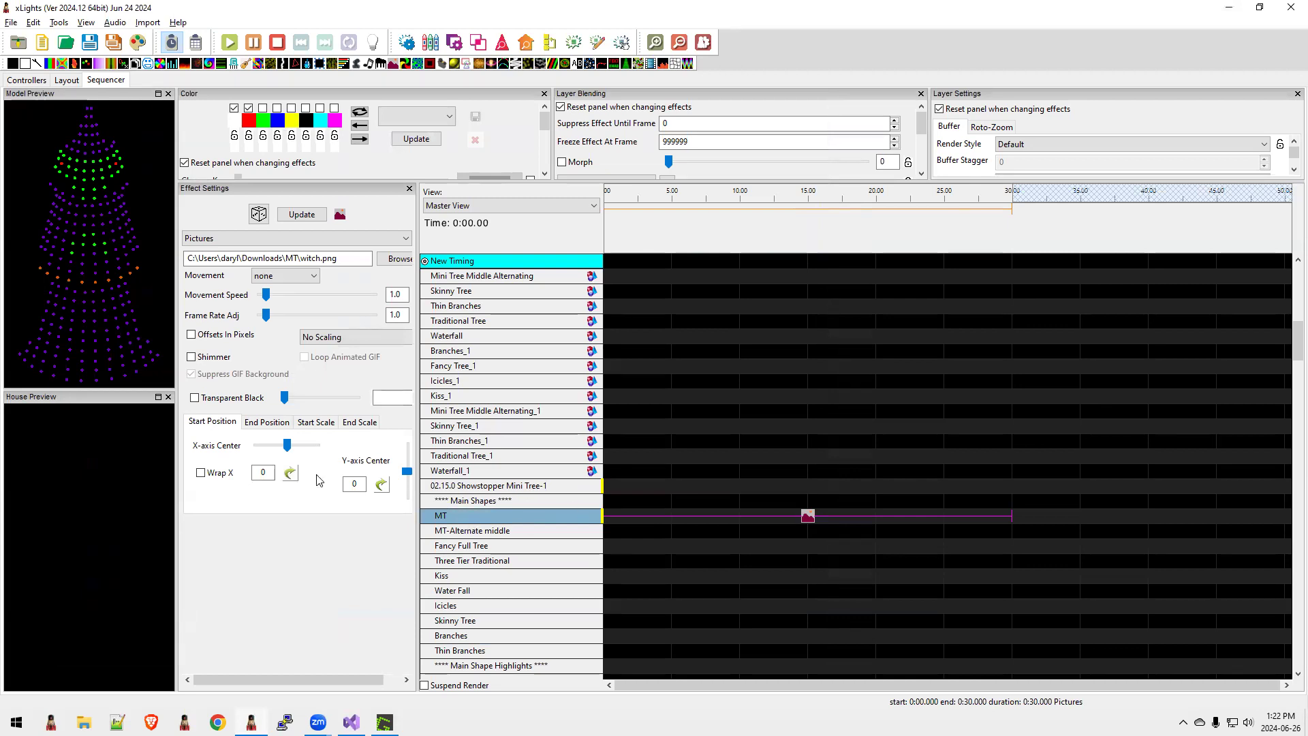
click(312, 259)
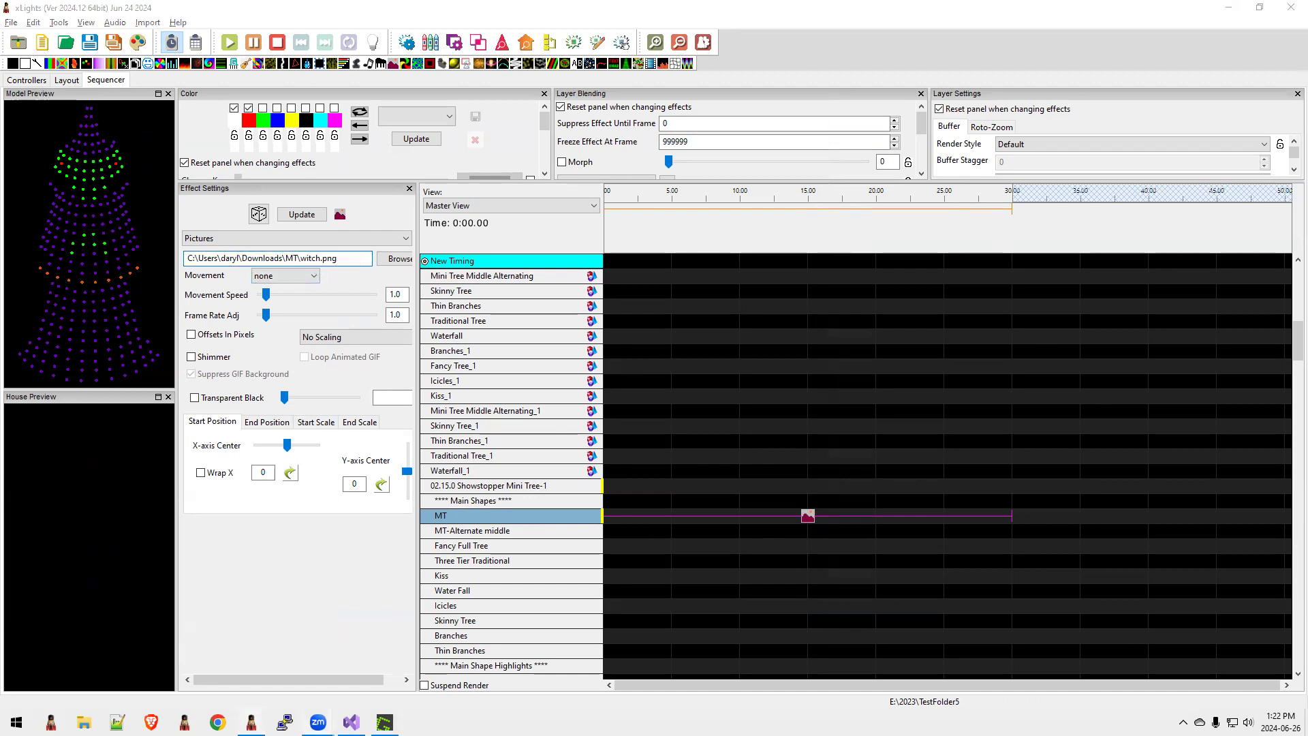
key(alt+Tab)
key(alt+Tab)
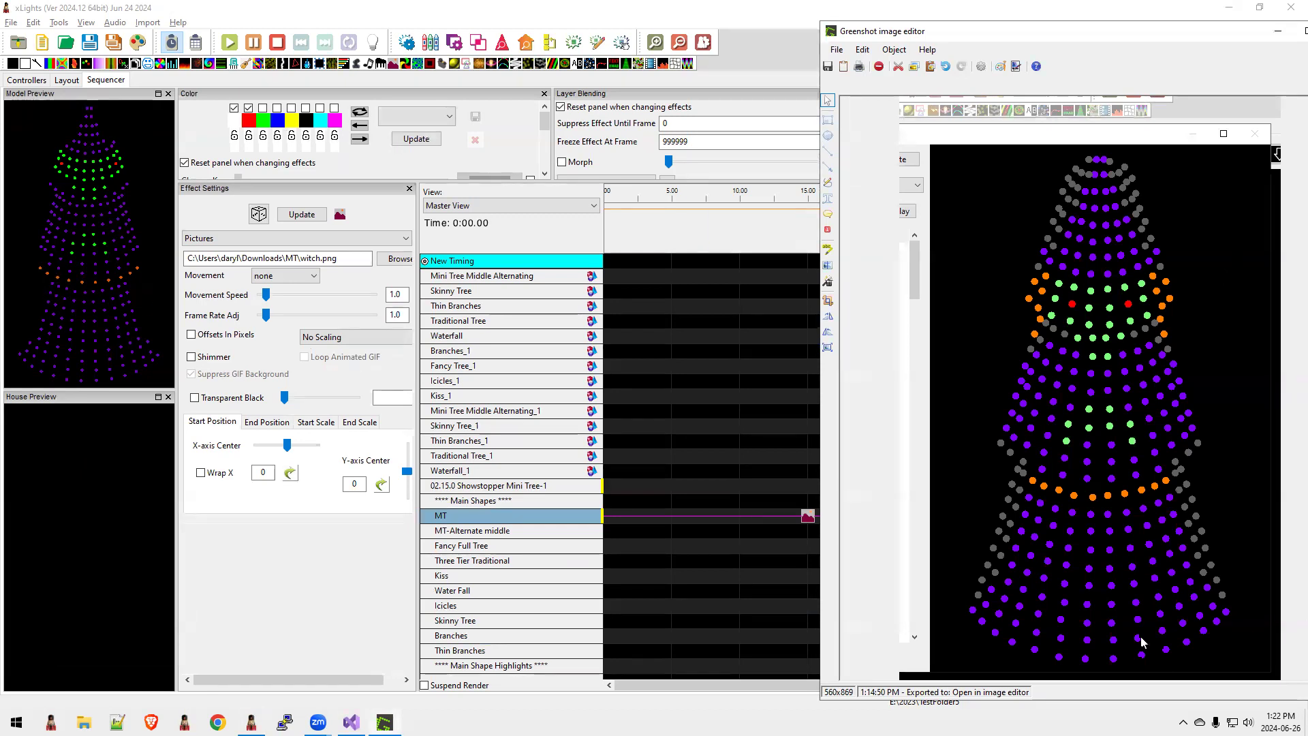
Reopen Effect Assist and undock it as a floating window.
key(alt+F4)
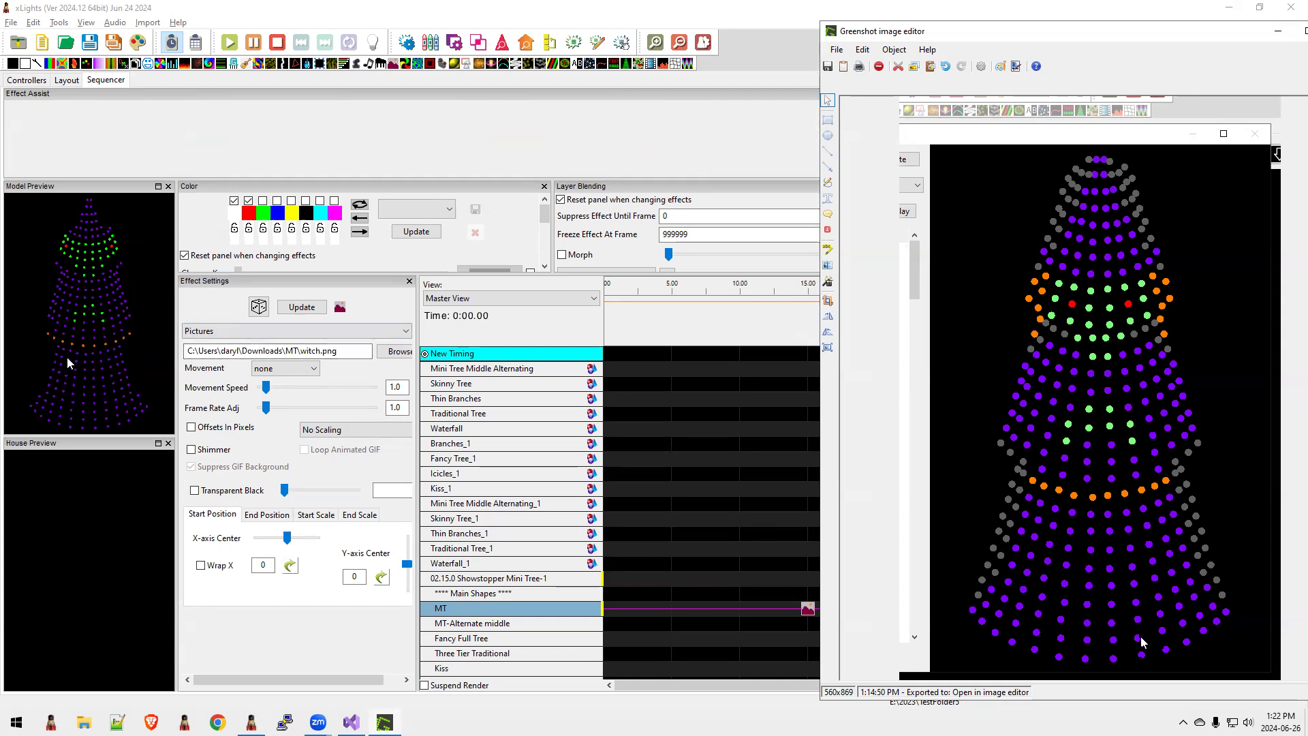
key(alt+Tab)
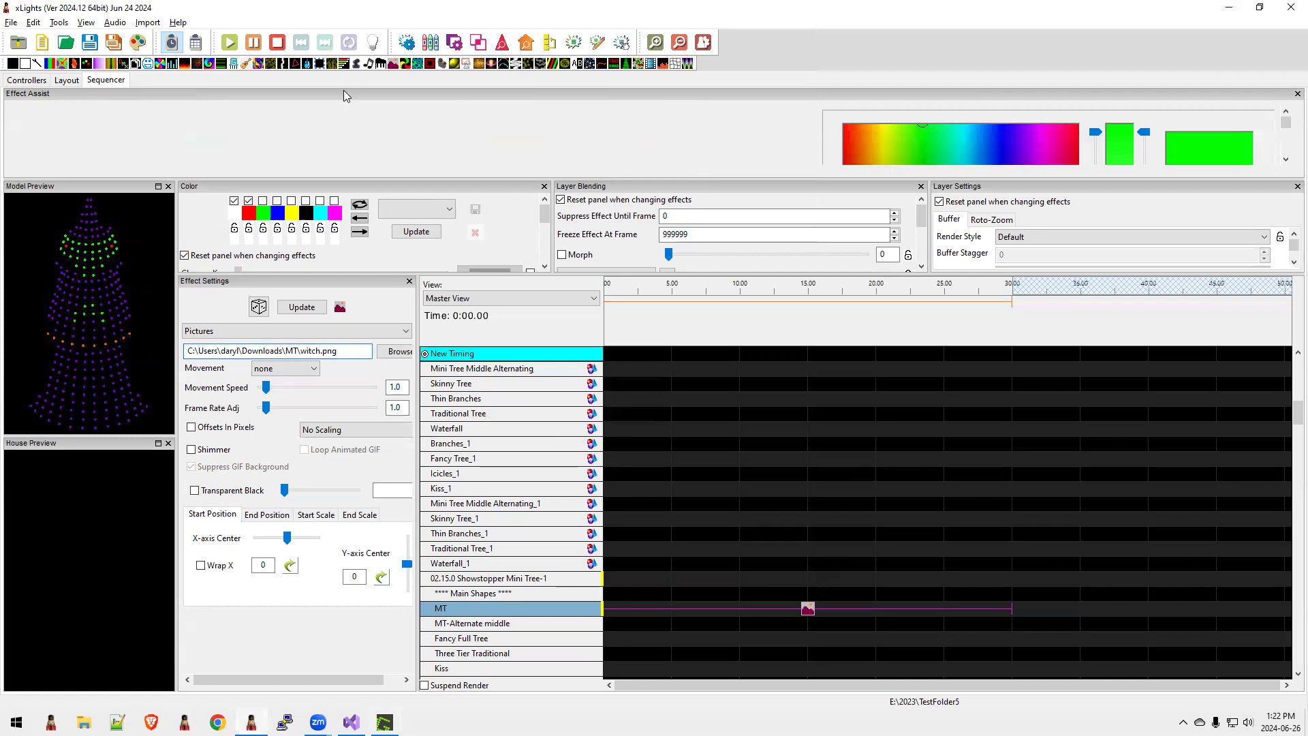
double_click(344, 93)
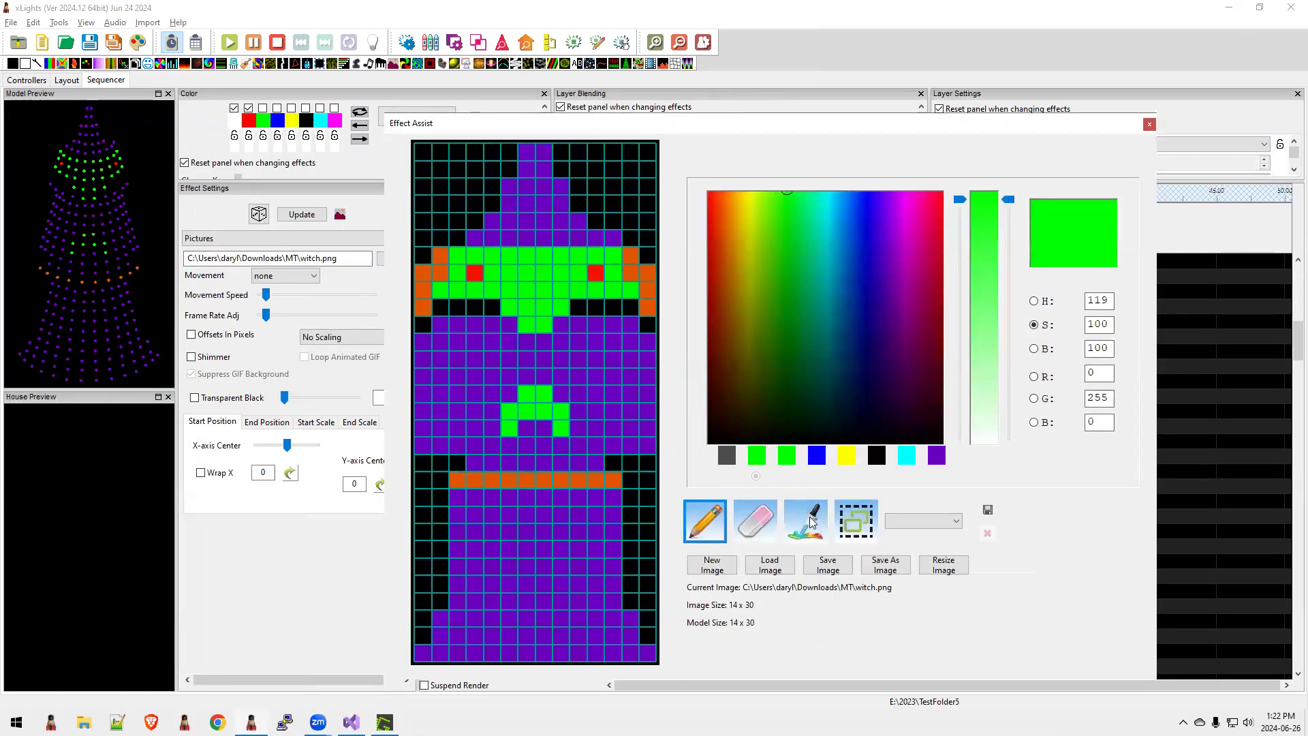
Move the ten-cell orange belt down one row, repainting its former row purple and erasing the stray end cell, and overwrite witch.png.
click(813, 523)
click(699, 530)
drag(455, 494, 630, 498)
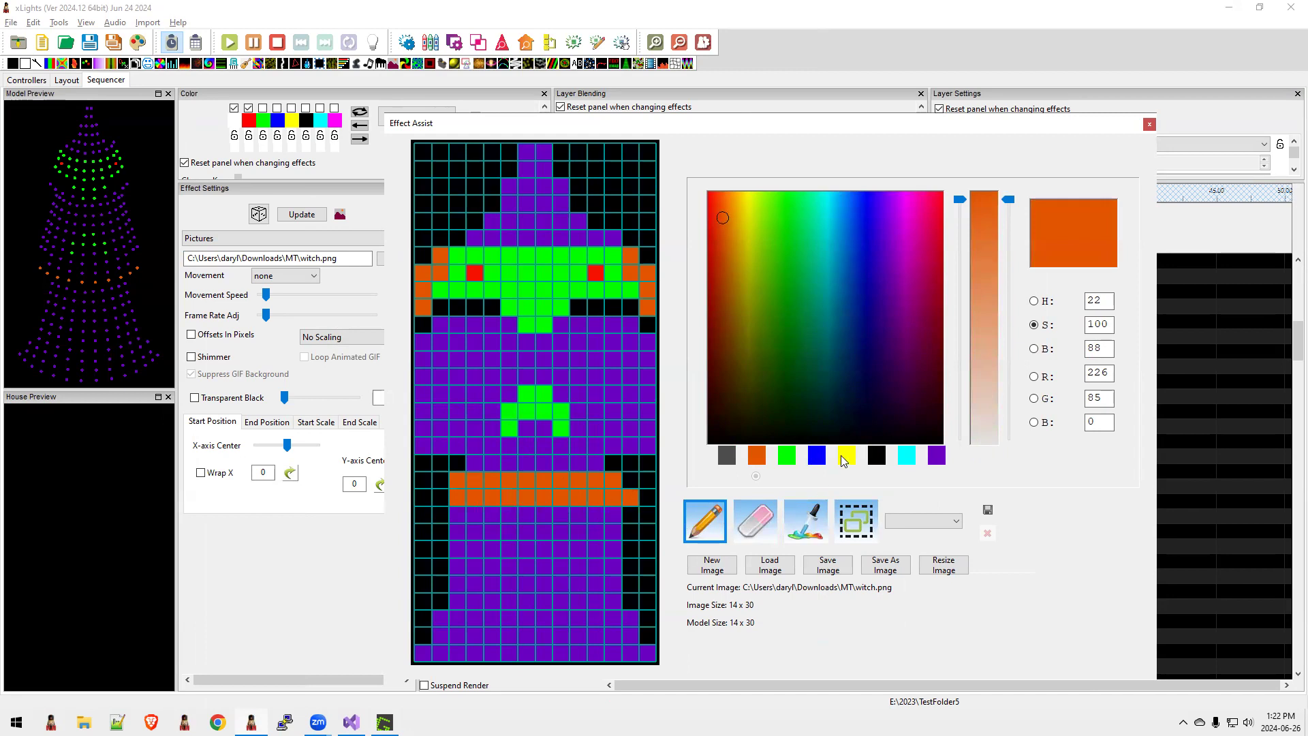
click(937, 455)
drag(469, 473, 615, 470)
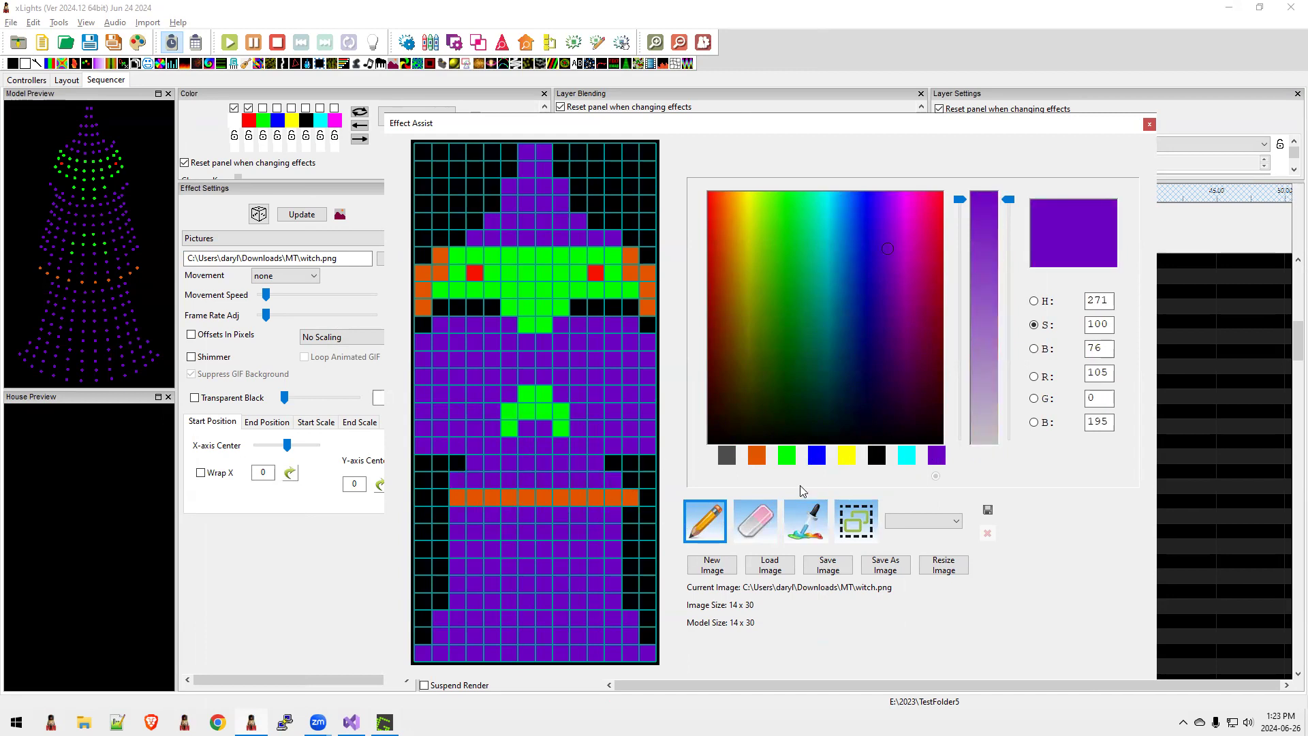
click(770, 522)
click(632, 499)
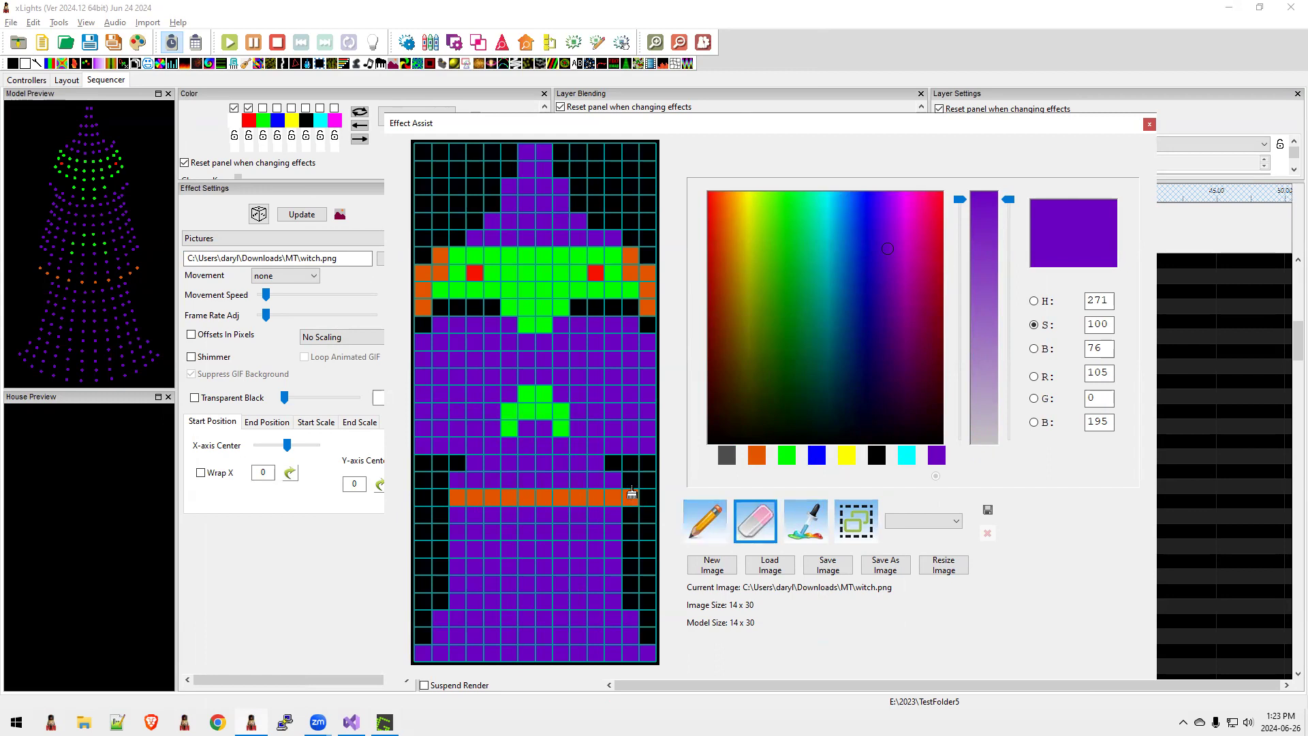
click(831, 568)
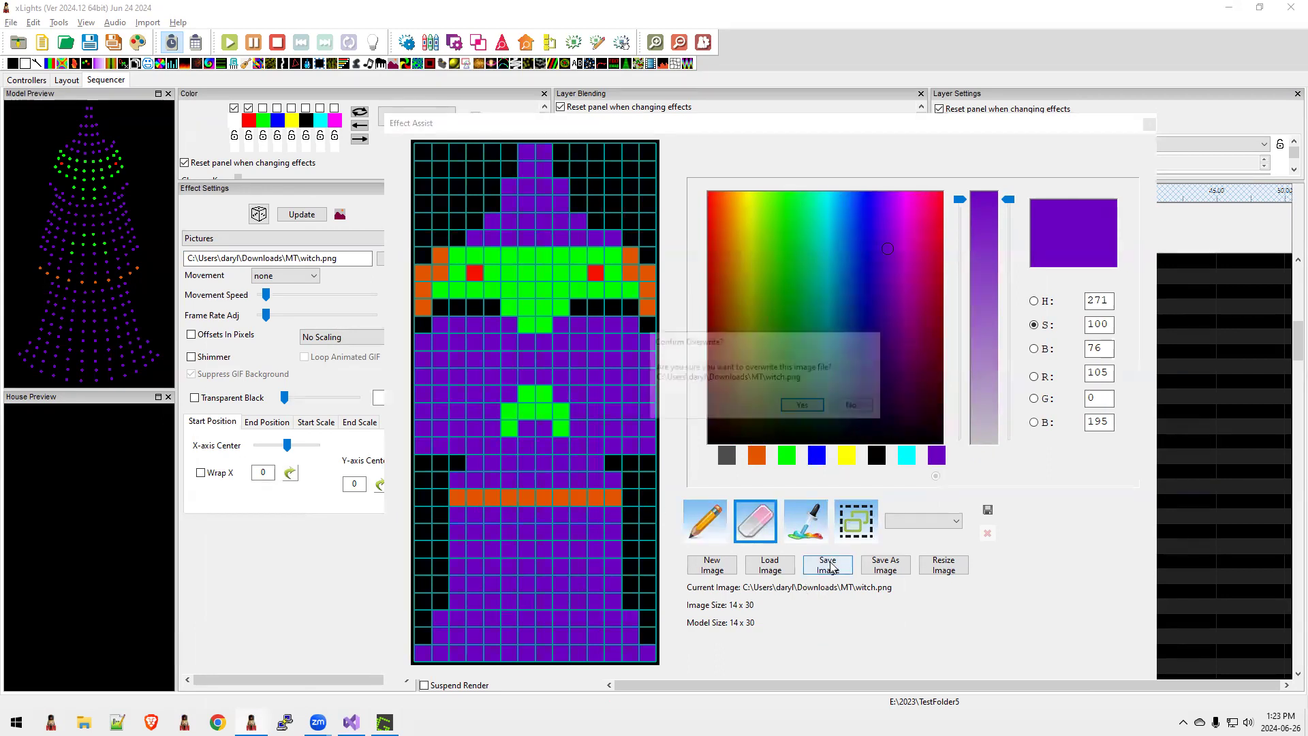
click(804, 406)
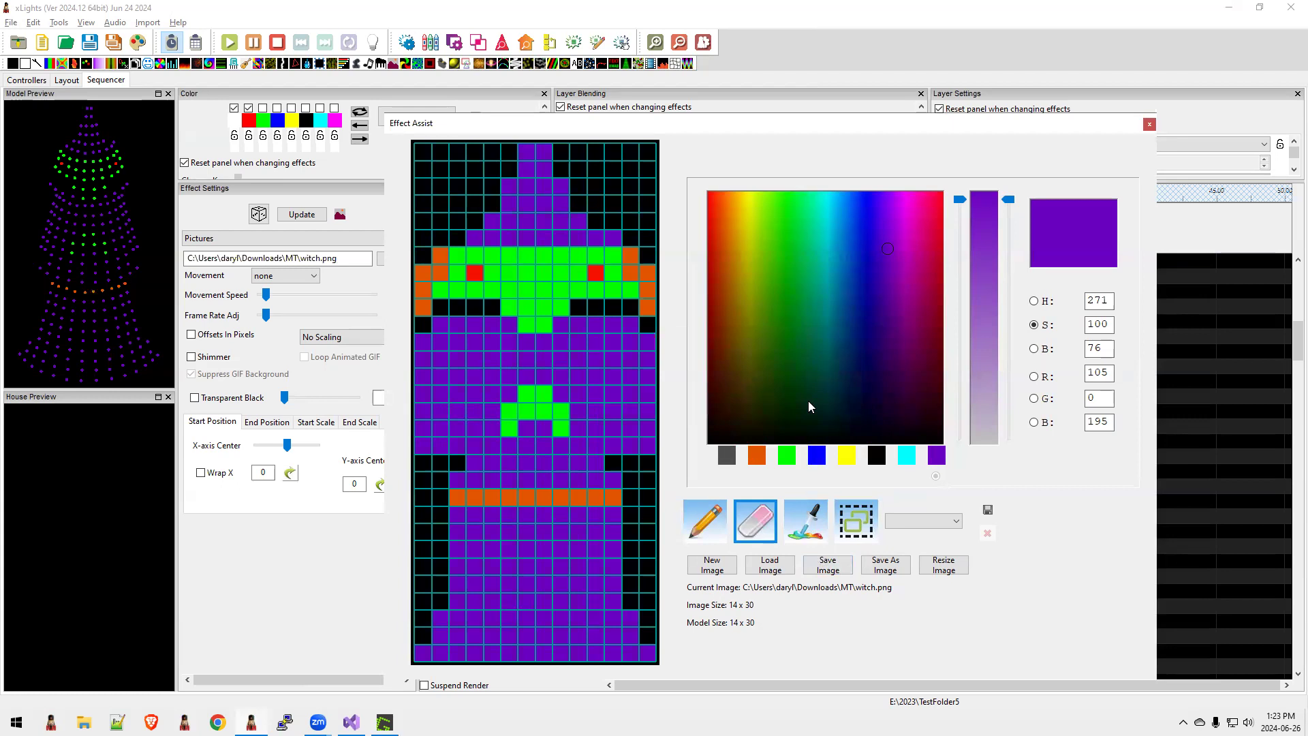
Compare with the witch reference, erase the two rightmost columns of the belt and the skirt above its flared hem, and overwrite witch.png.
key(alt+Tab)
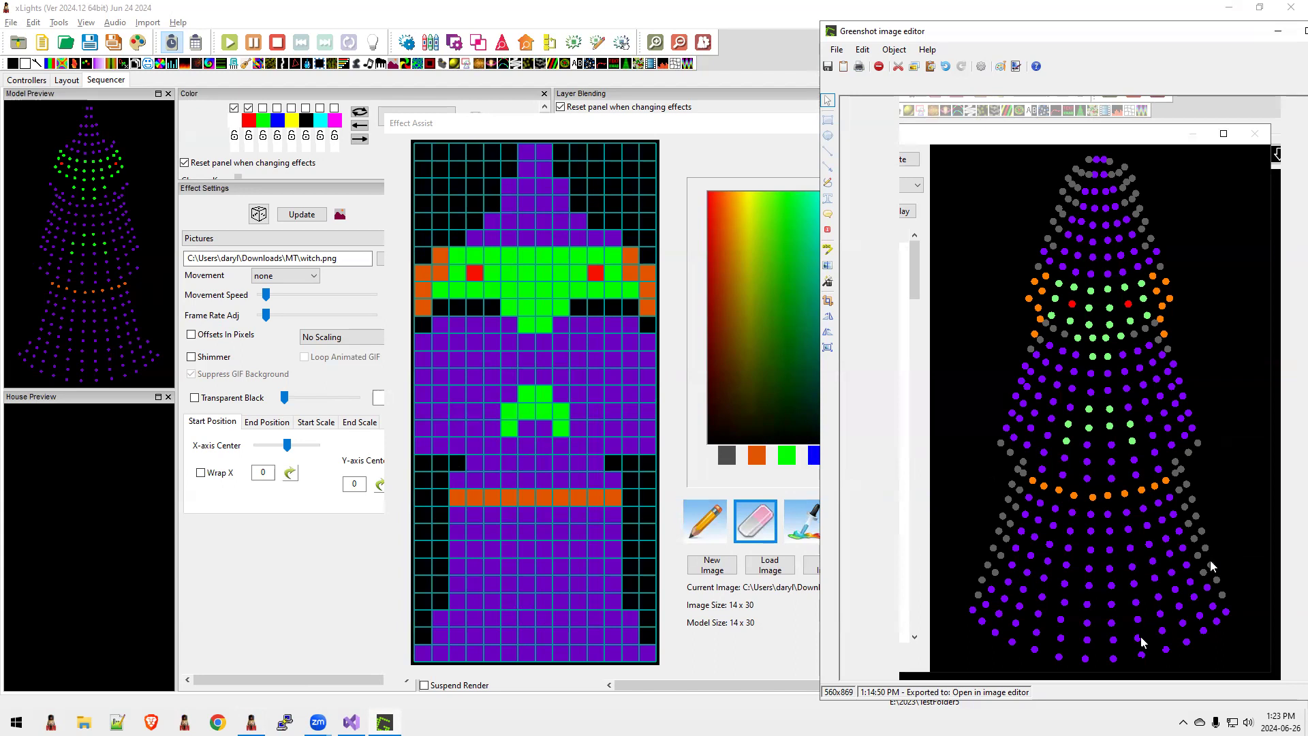
click(748, 521)
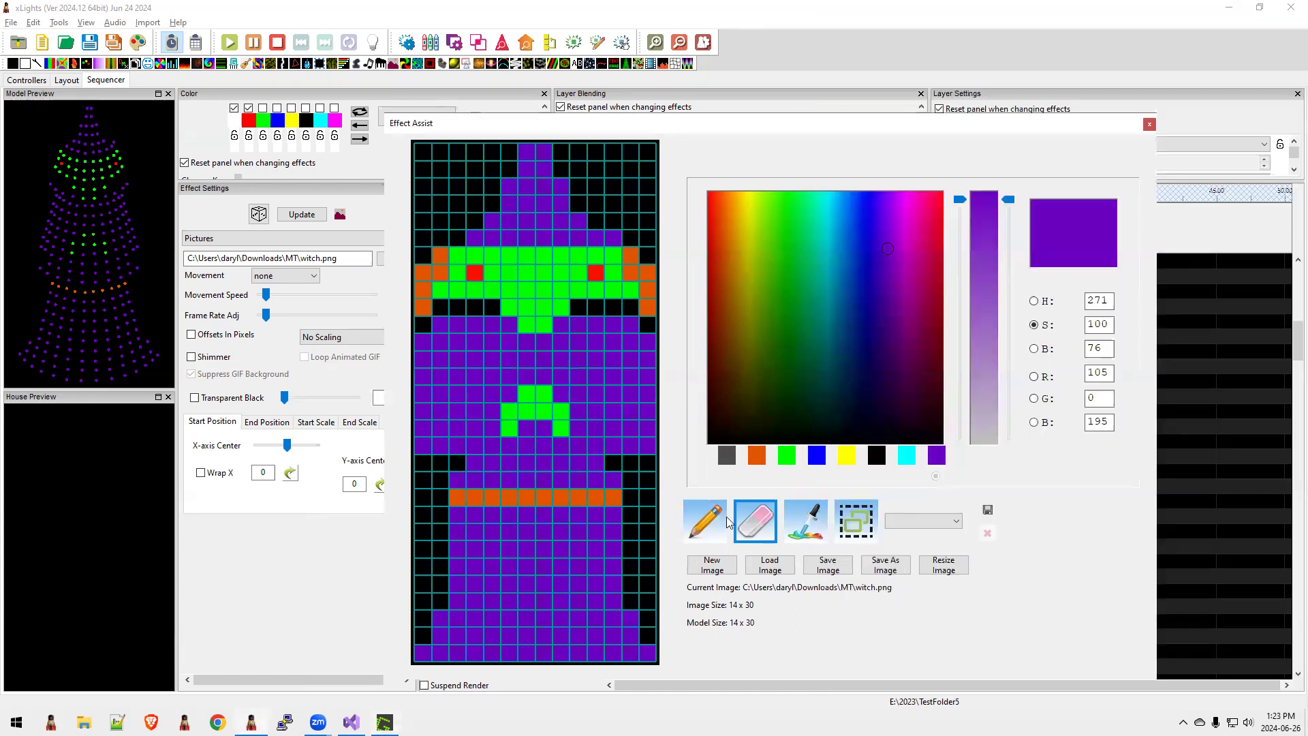
mouse_move(617, 495)
mouse_down()
mouse_move(617, 480)
mouse_move(602, 509)
mouse_move(602, 595)
mouse_move(614, 594)
mouse_move(627, 505)
mouse_up()
click(828, 564)
click(804, 406)
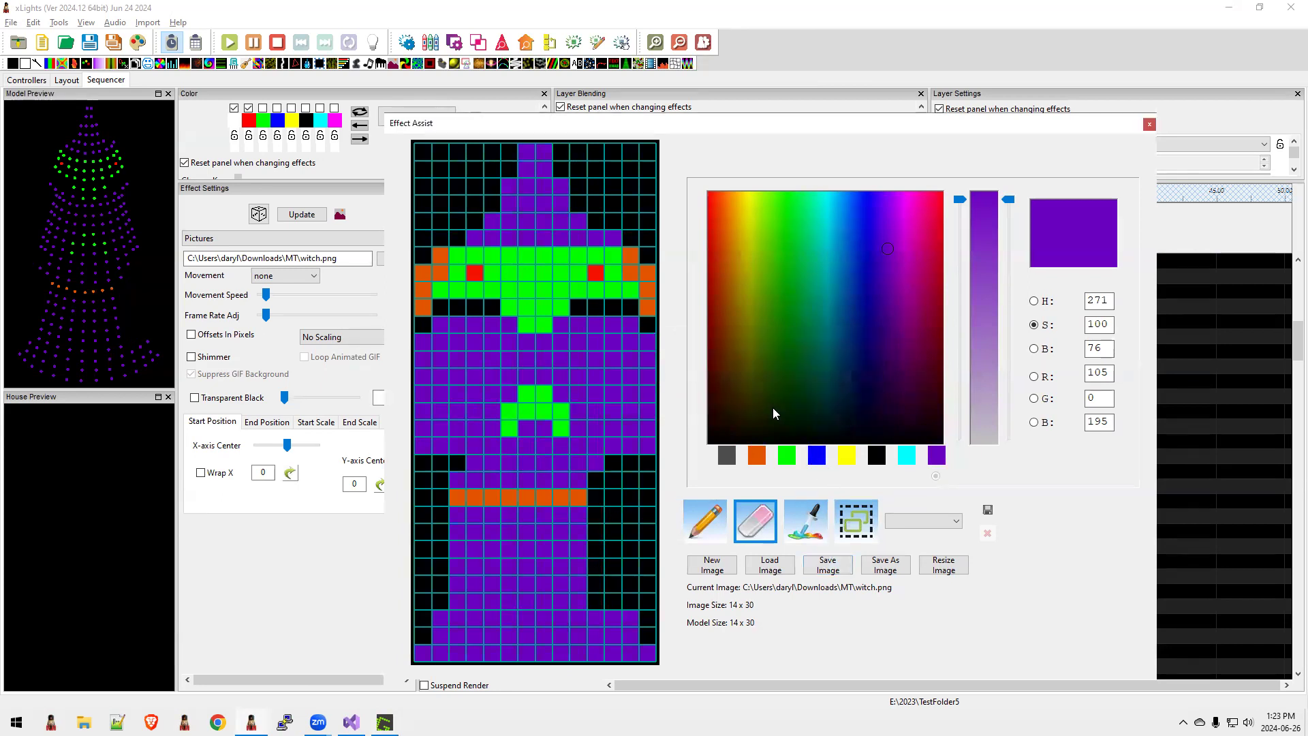
Repaint the inner erased column of the skirt purple, extend the orange belt by one cell to its right end, and overwrite witch.png.
key(alt+Tab)
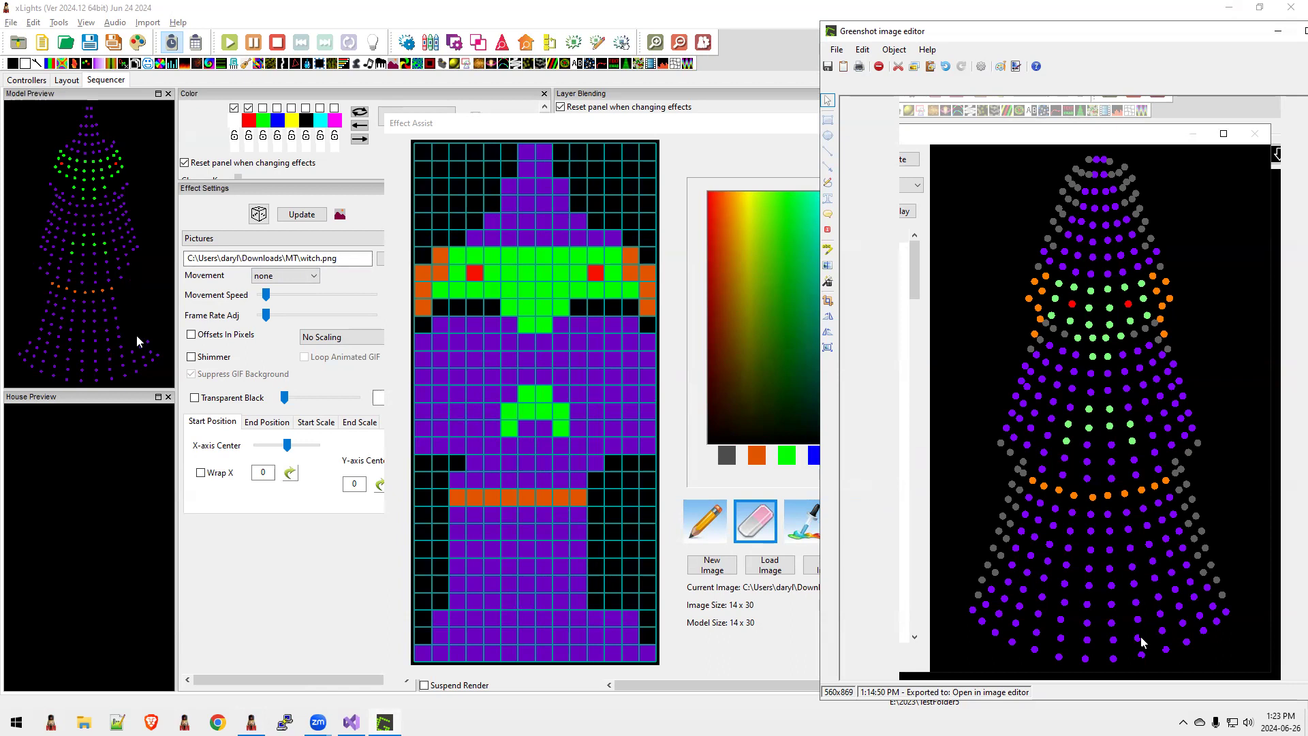
click(706, 523)
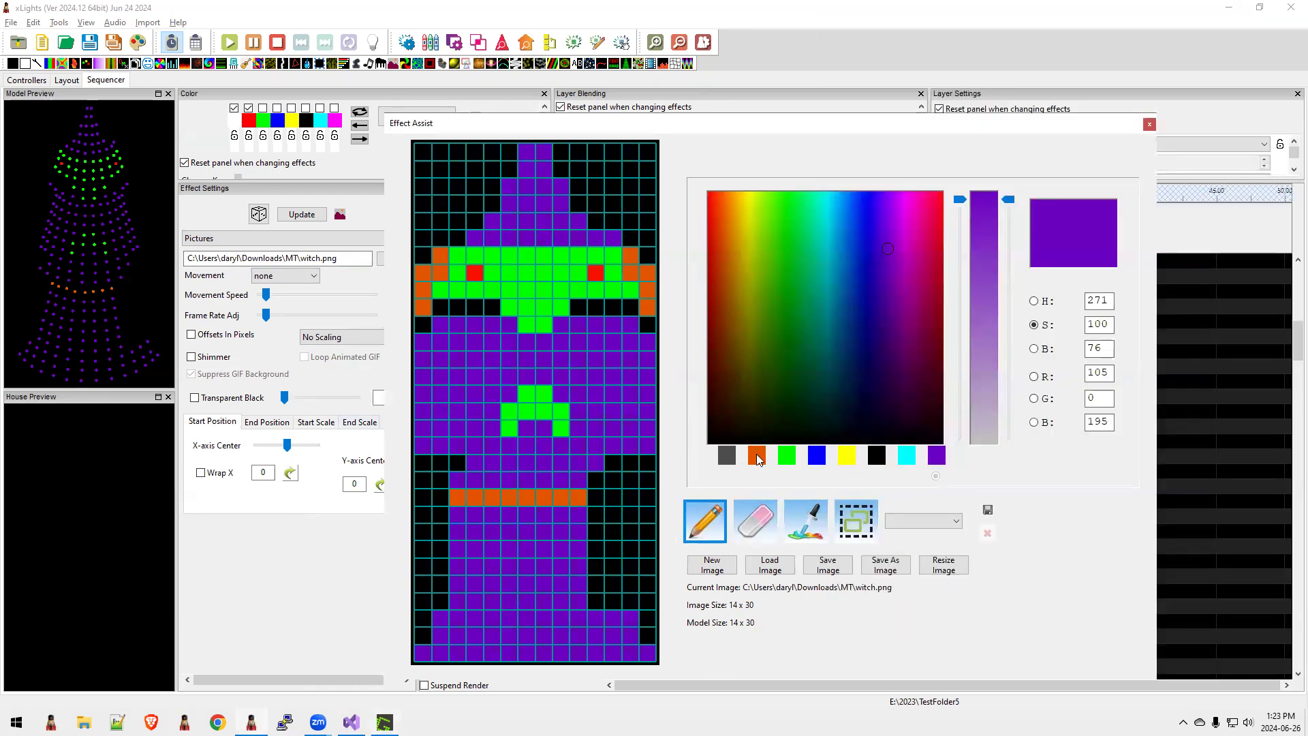
drag(603, 515, 600, 598)
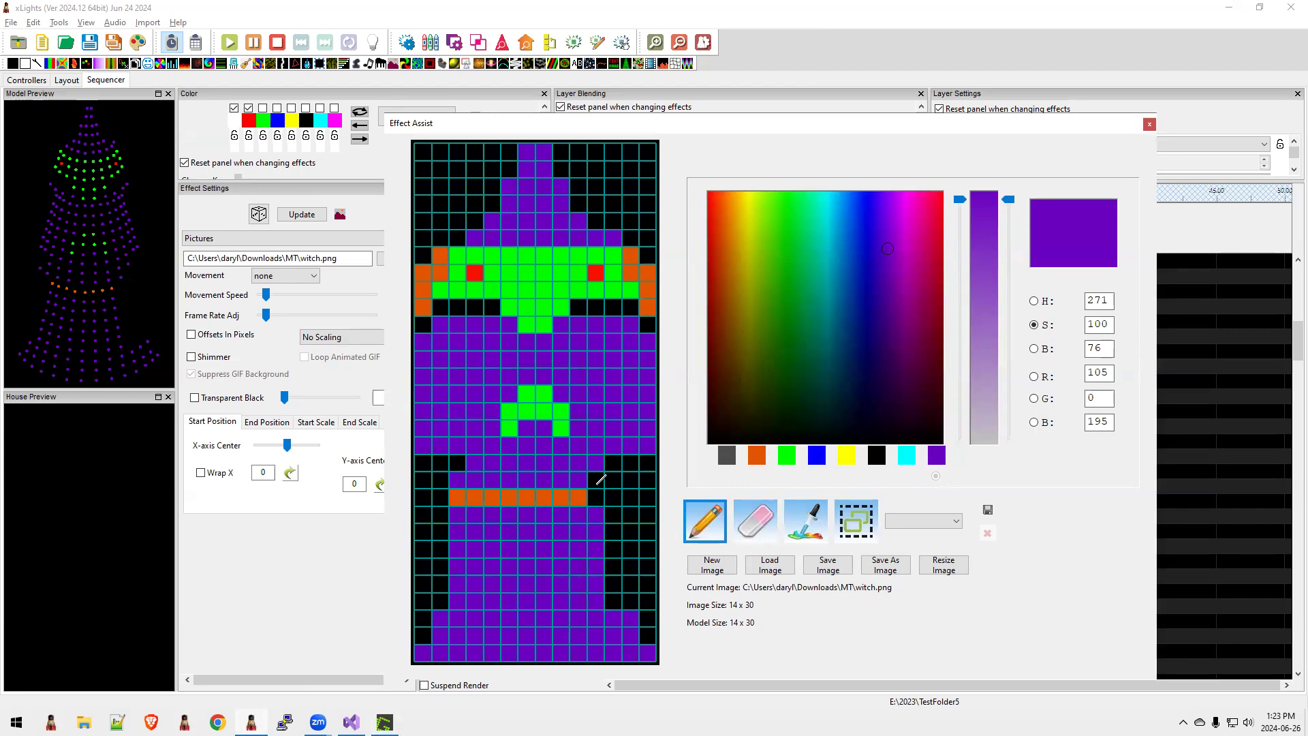
click(762, 462)
click(596, 497)
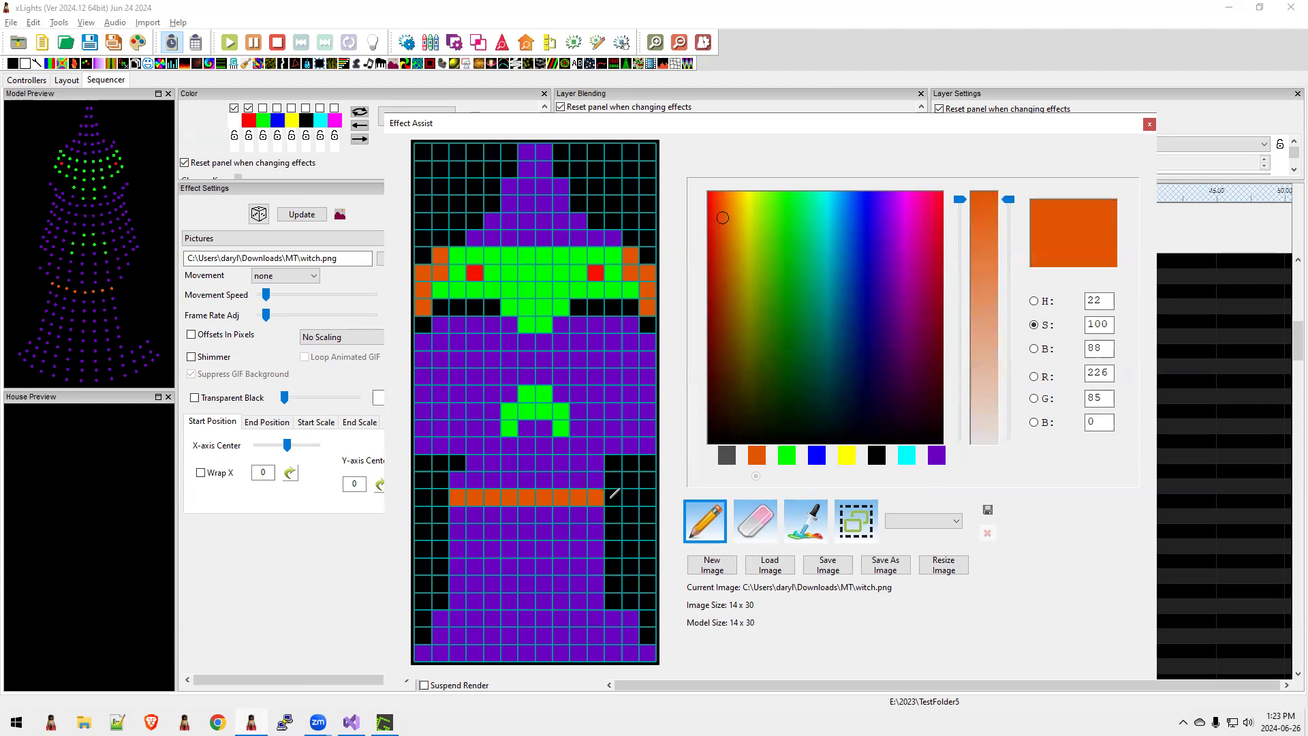
click(843, 565)
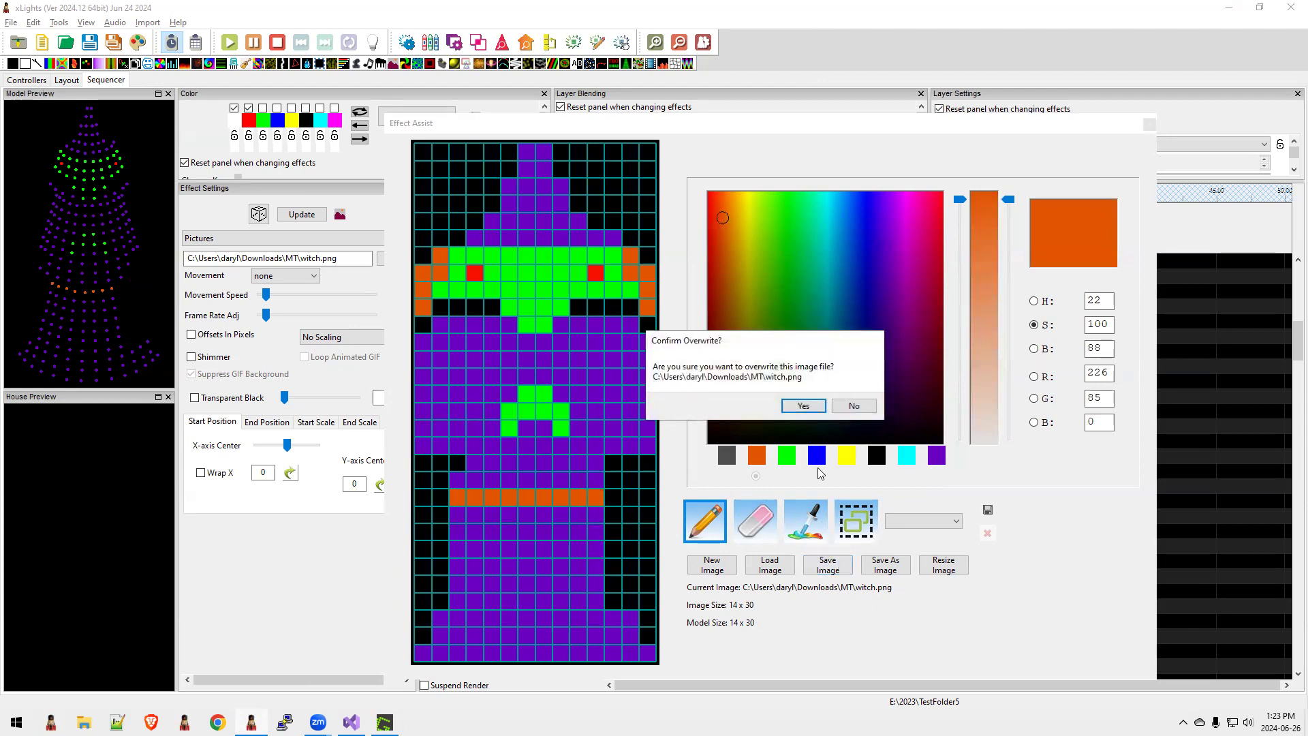
click(800, 405)
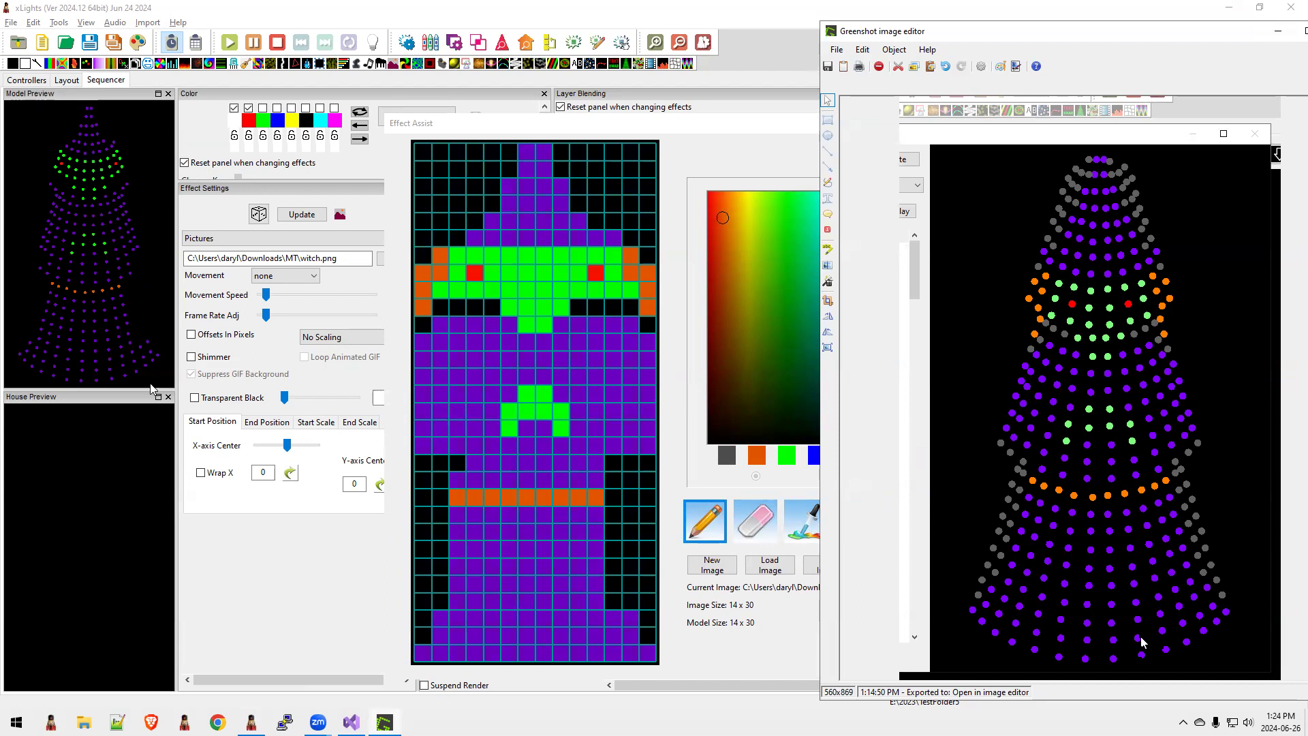
Erase the two outer cells on the right of the flared hem, repaint them purple after checking the reference, and overwrite witch.png.
key(alt+Tab)
click(759, 522)
key(alt+Tab)
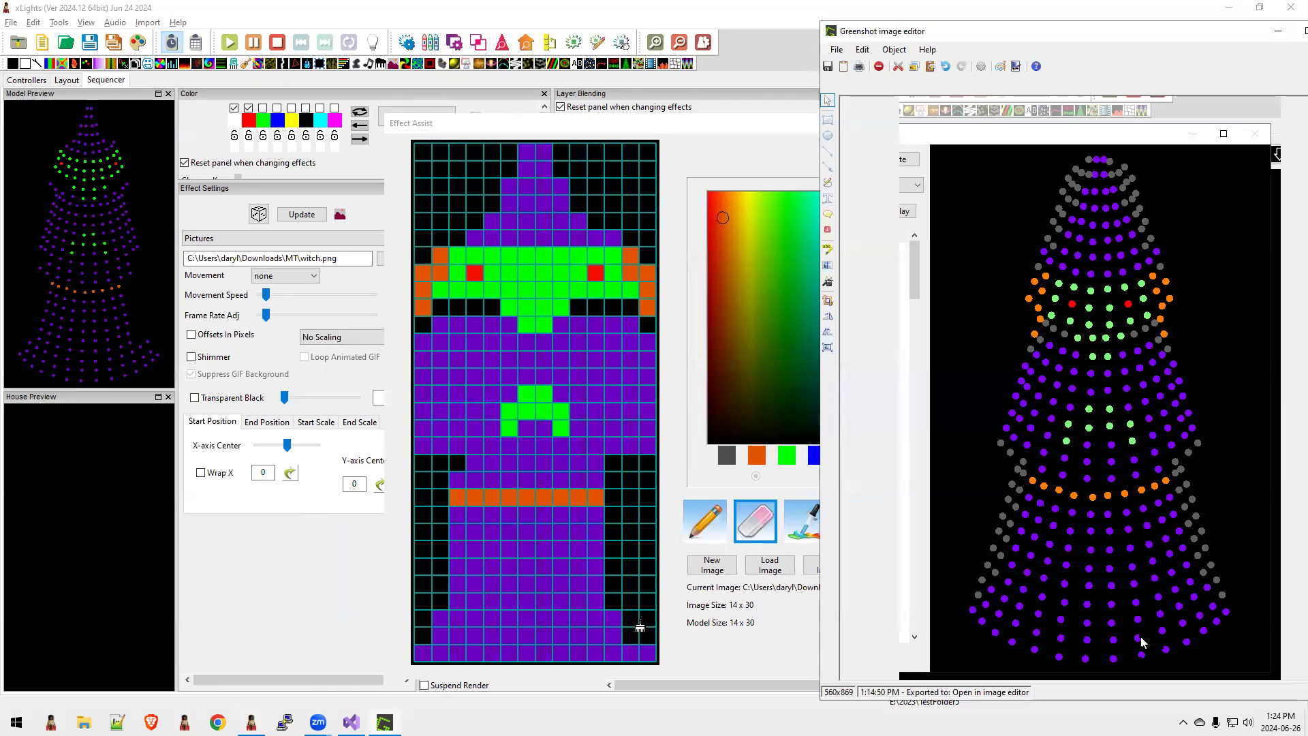
click(681, 472)
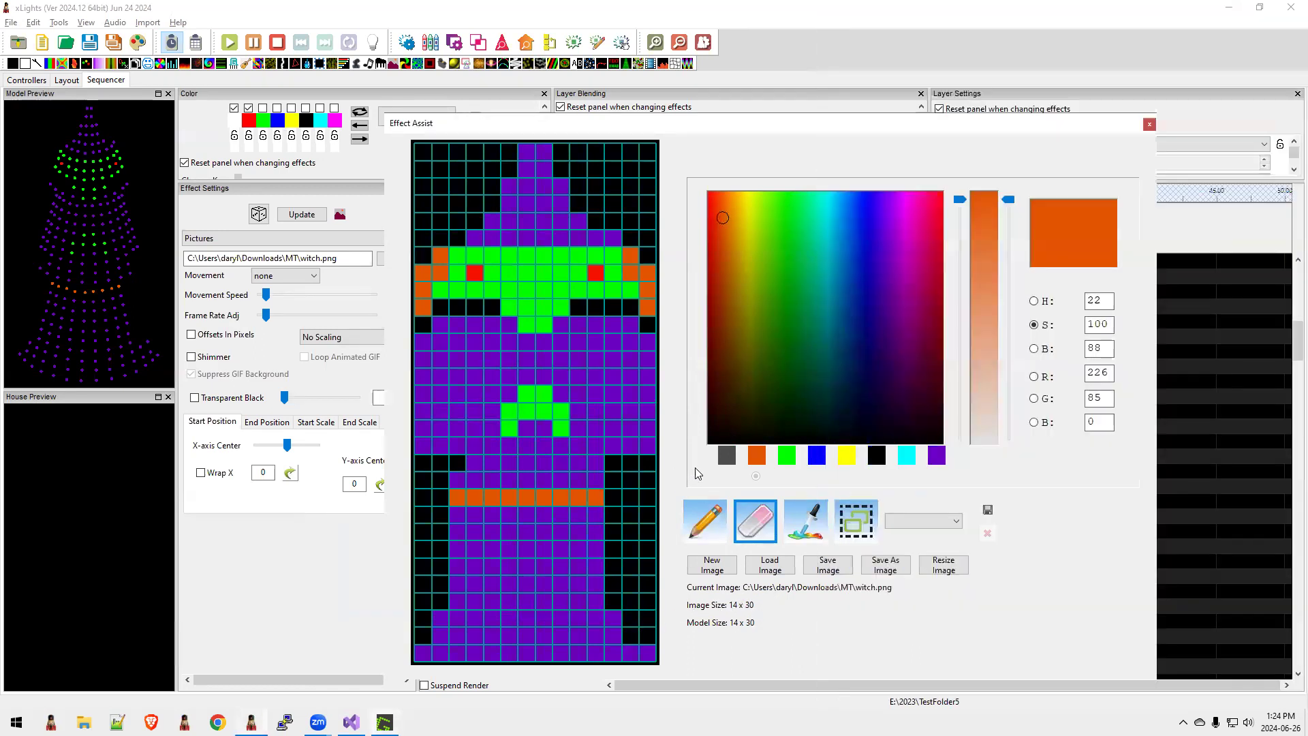
click(938, 457)
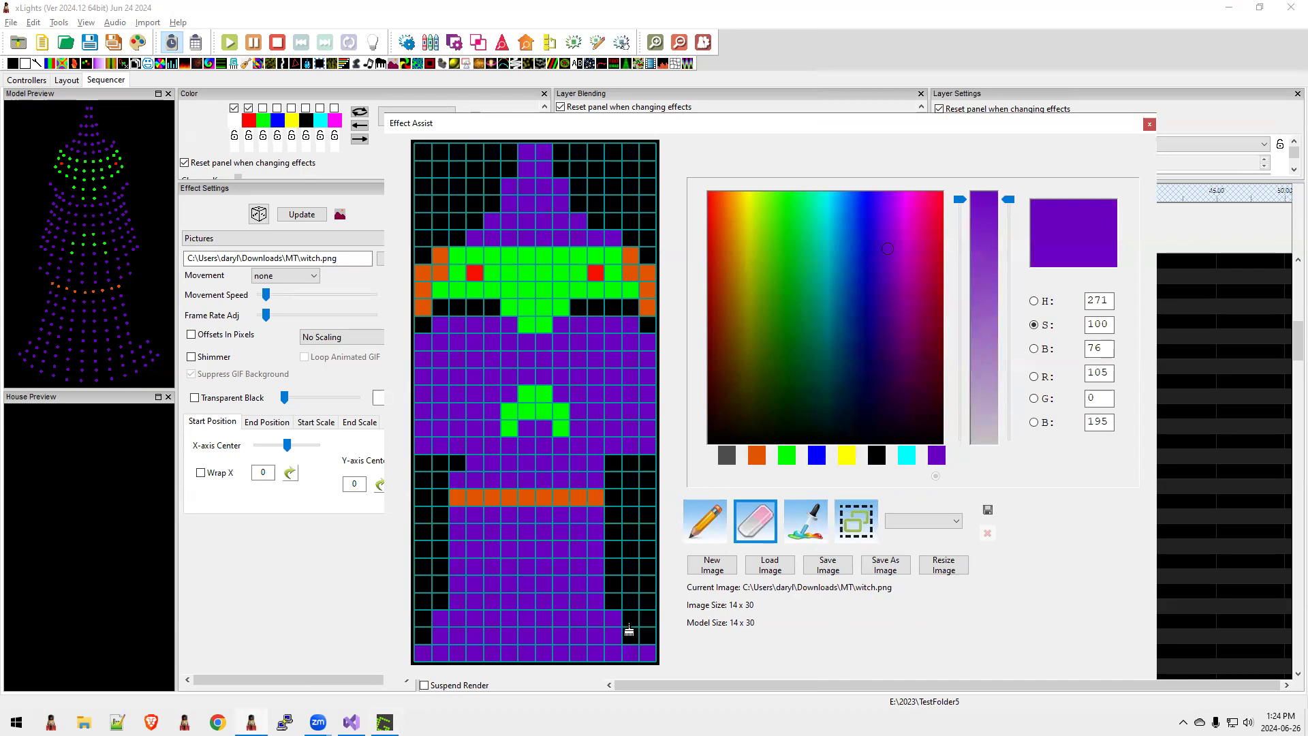
click(708, 528)
click(631, 635)
key(alt+Tab)
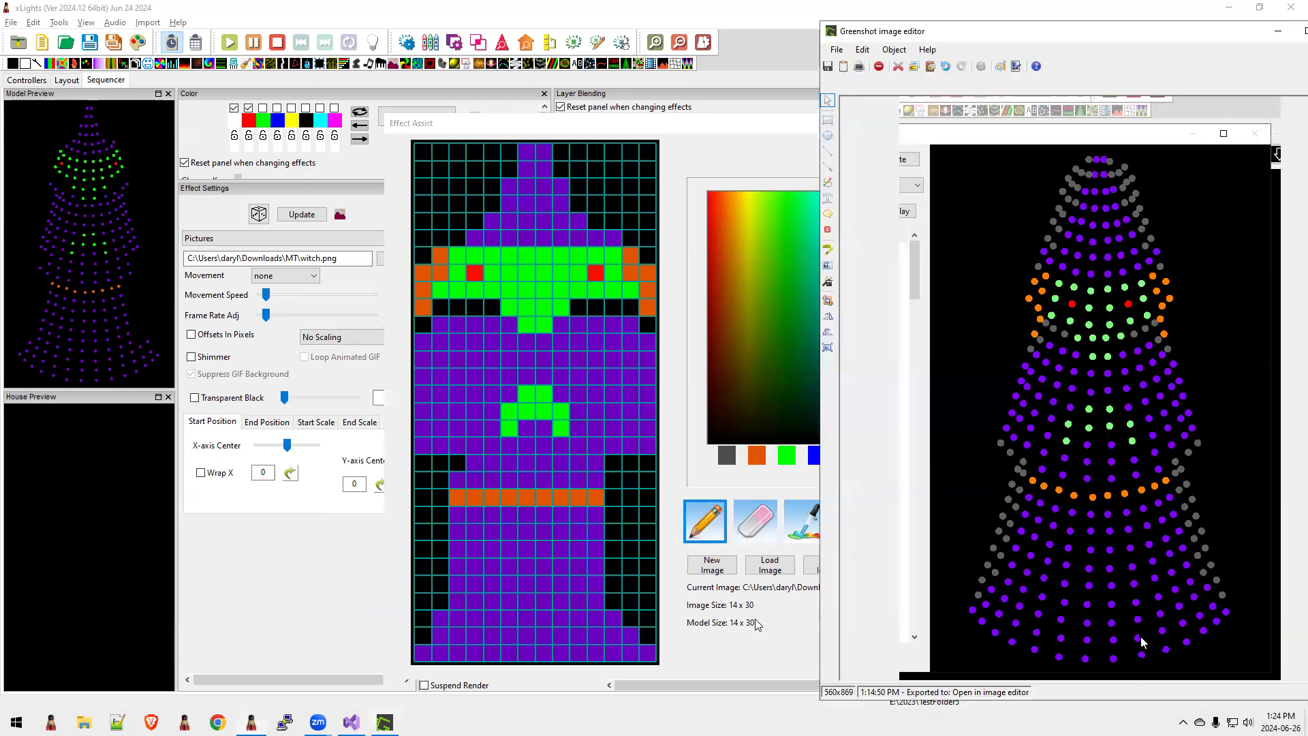
click(636, 615)
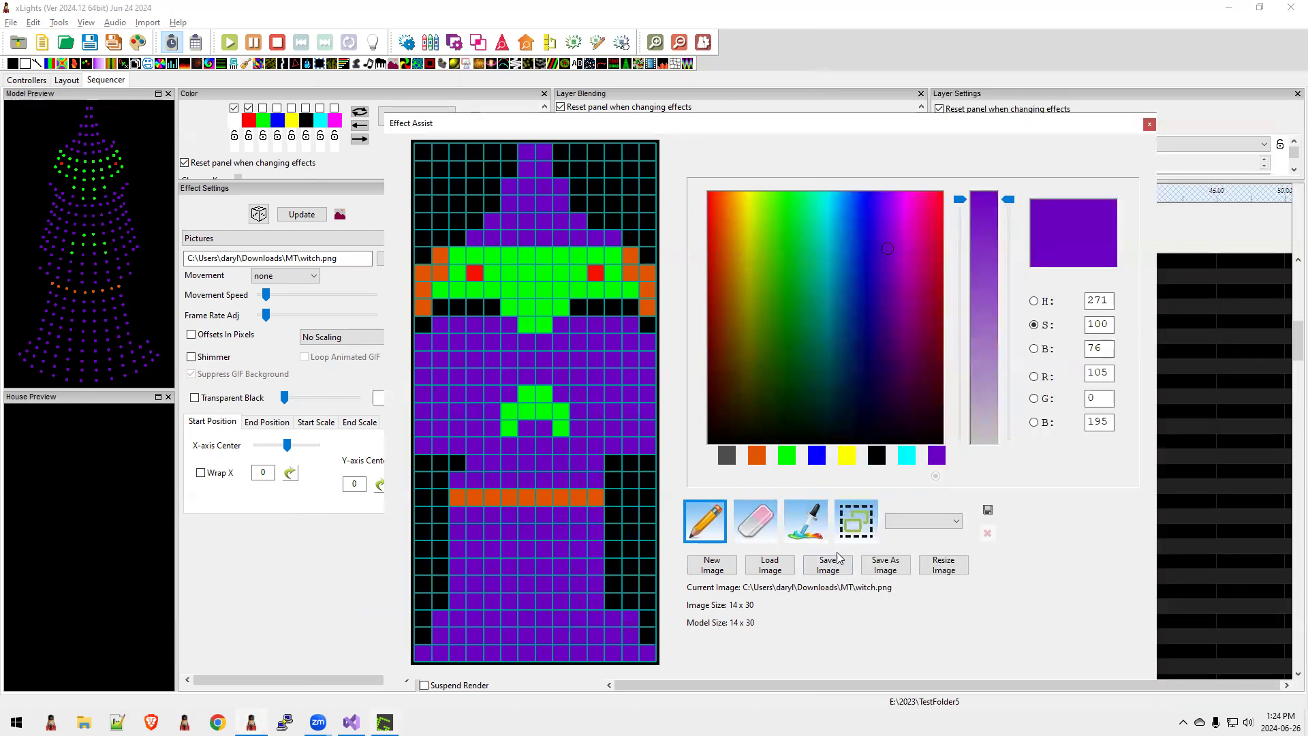
key(alt+Tab)
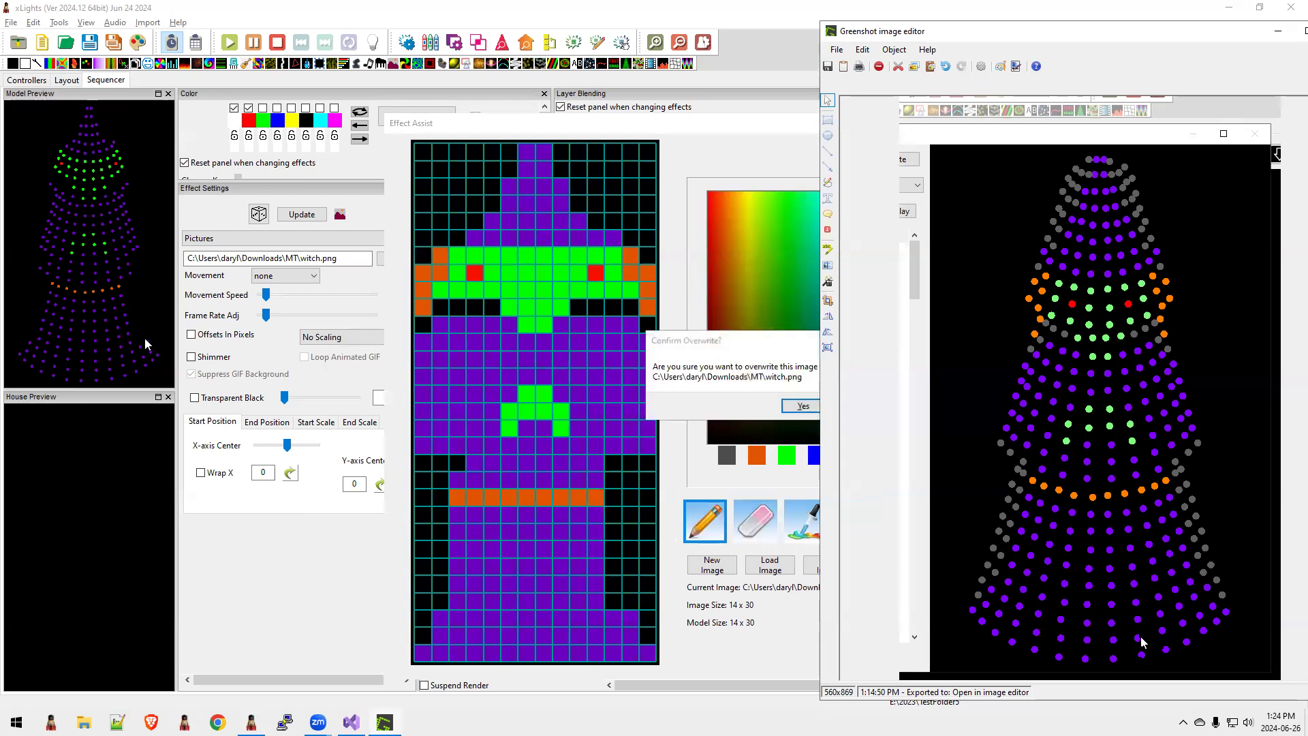
click(798, 406)
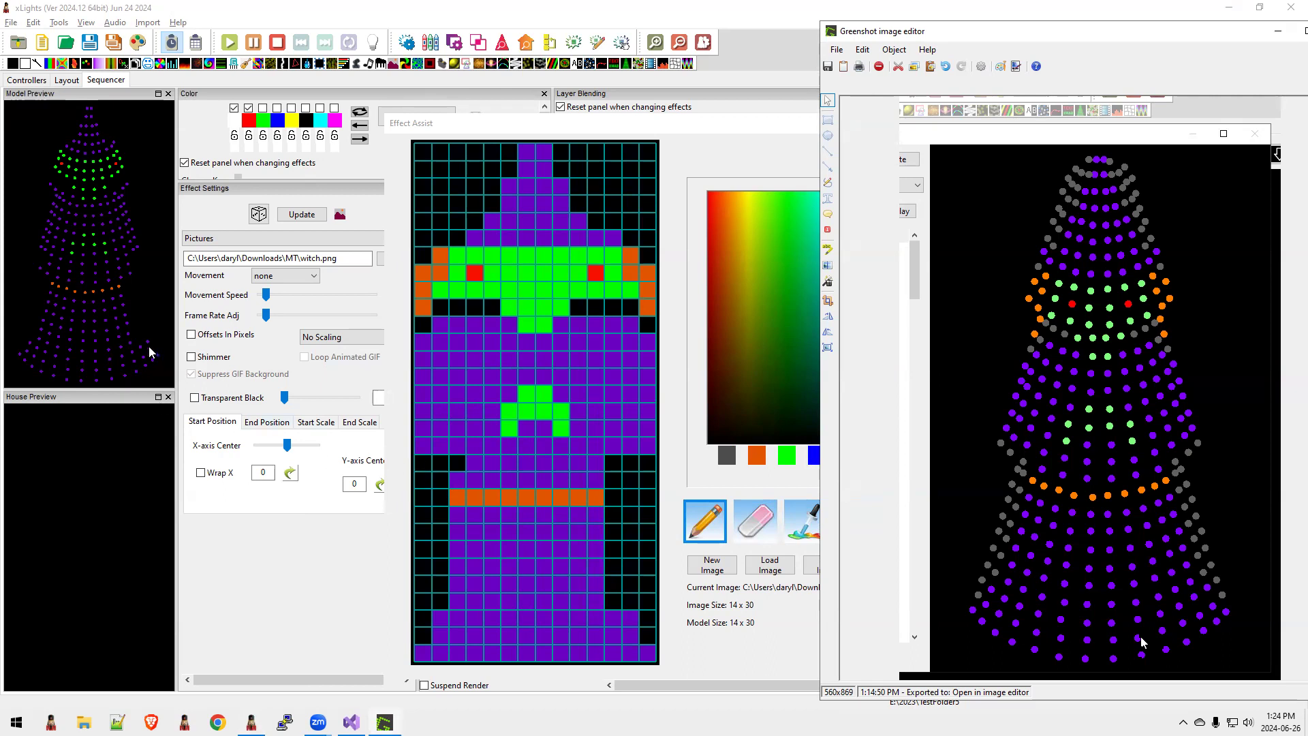
Erase the right end cell of the picture's bottom row, overwrite witch.png, and minimize the Greenshot reference window.
click(517, 567)
click(755, 520)
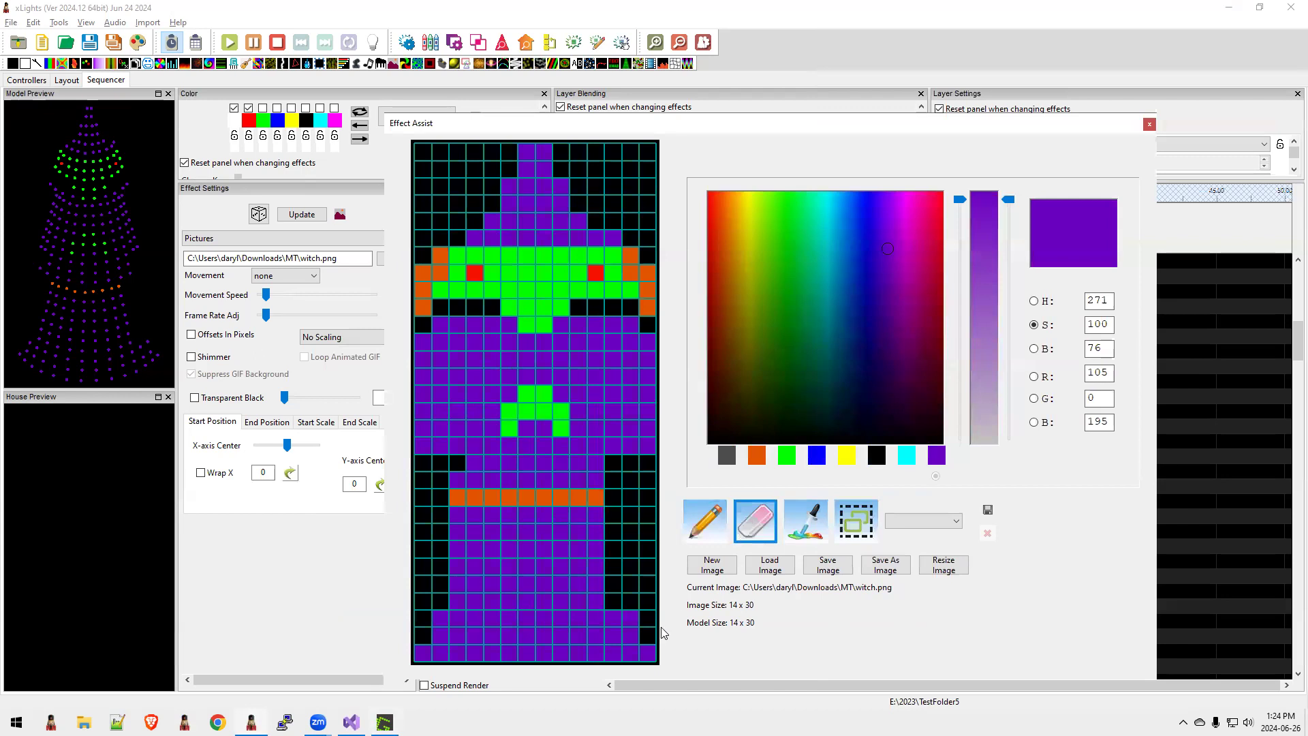
click(647, 648)
click(828, 567)
click(798, 407)
key(alt+Tab)
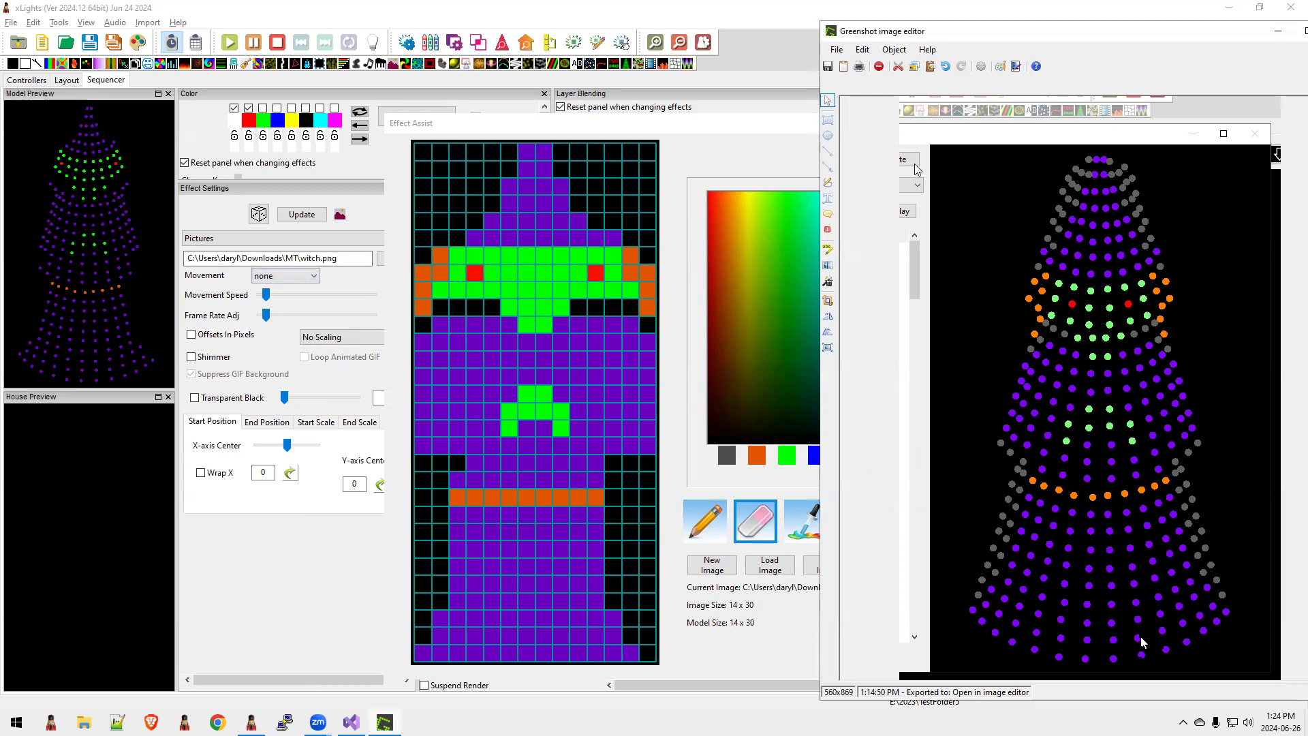
click(1279, 32)
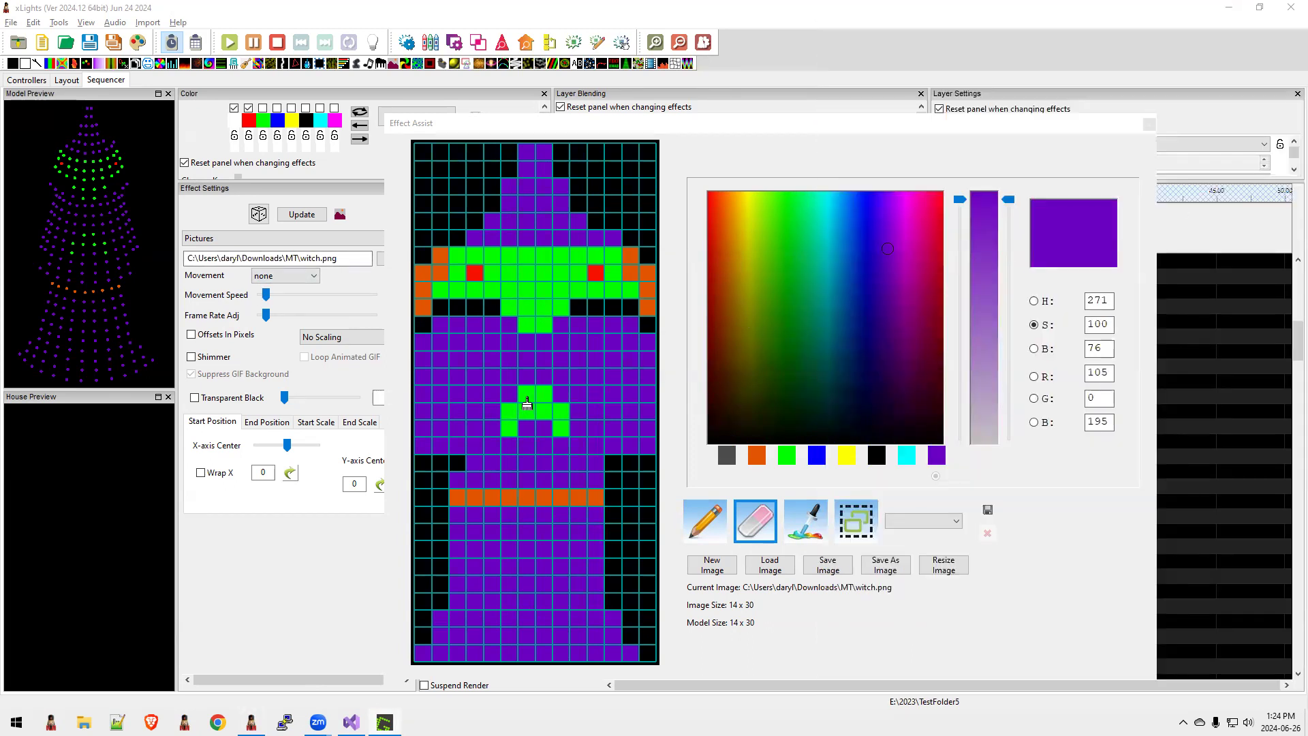
click(828, 565)
click(802, 406)
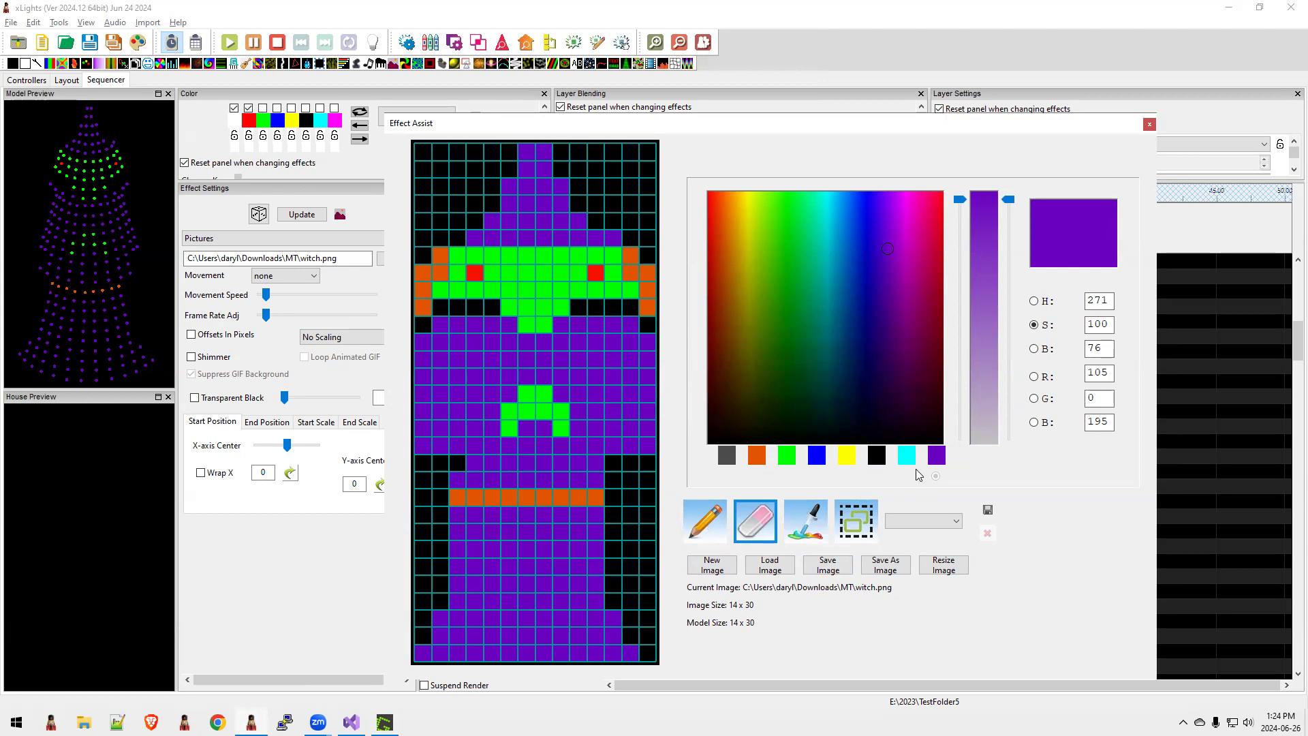
Switch to the pencil and save a copy of the picture as witch_eo_ai.png in the MT folder.
click(706, 521)
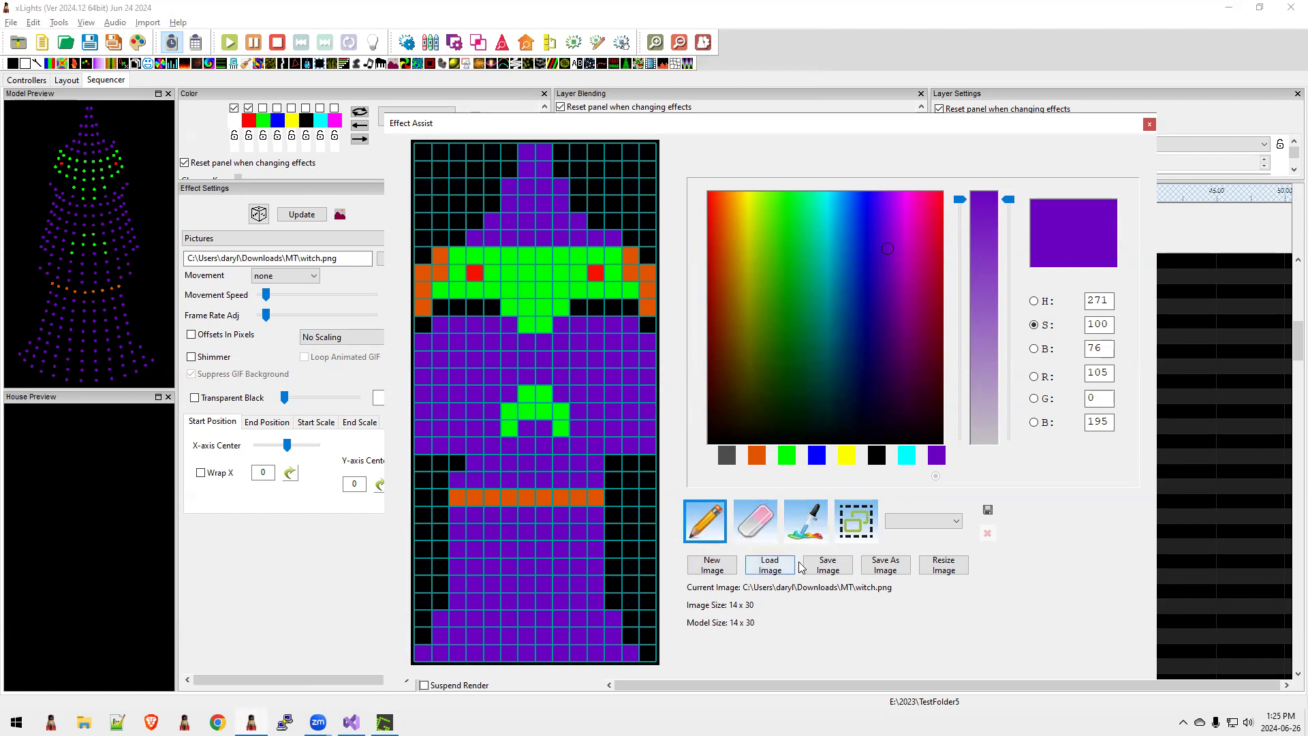
click(886, 566)
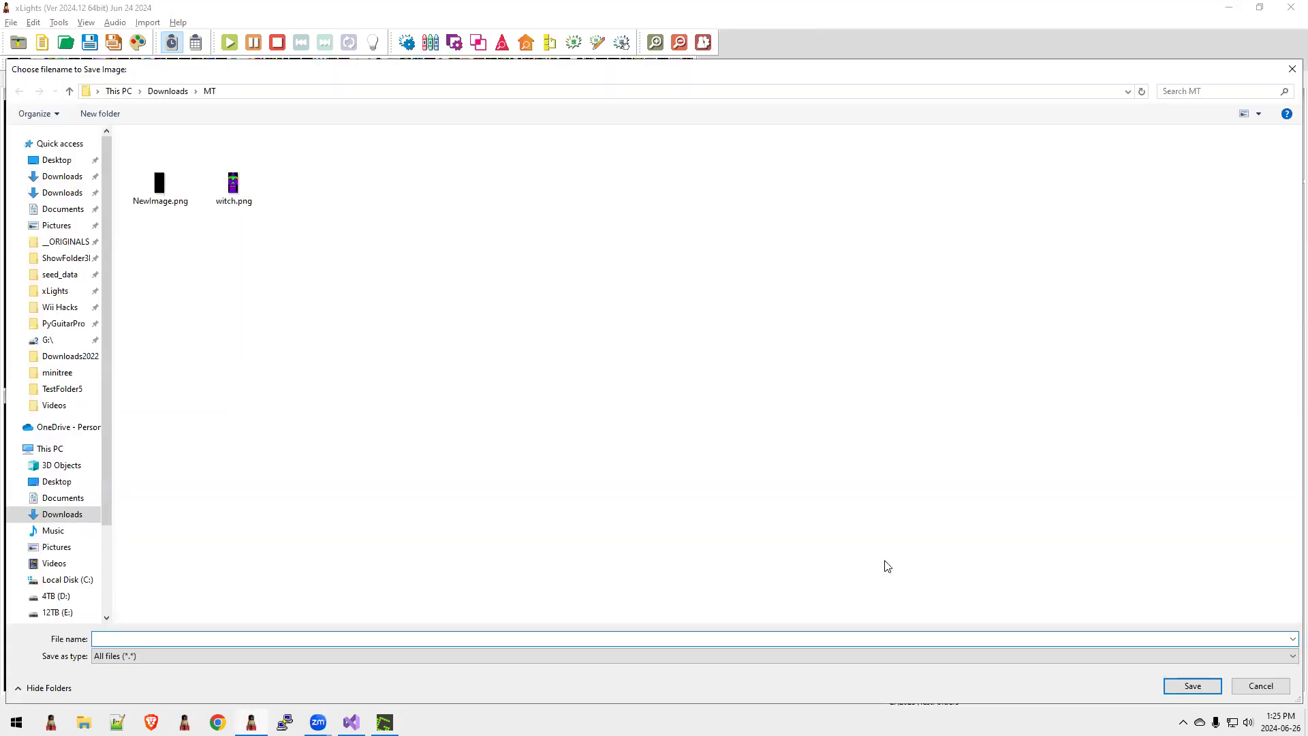
text(witch)
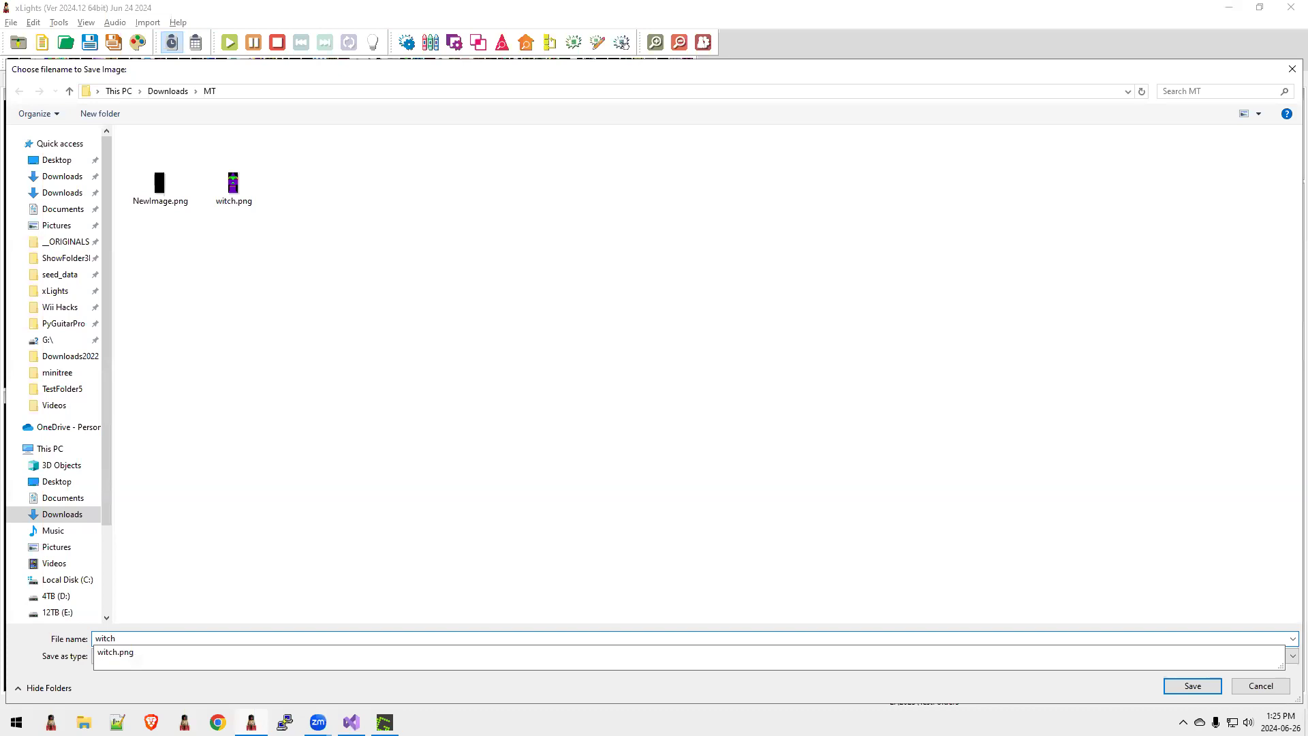
text(_eo_a.png)
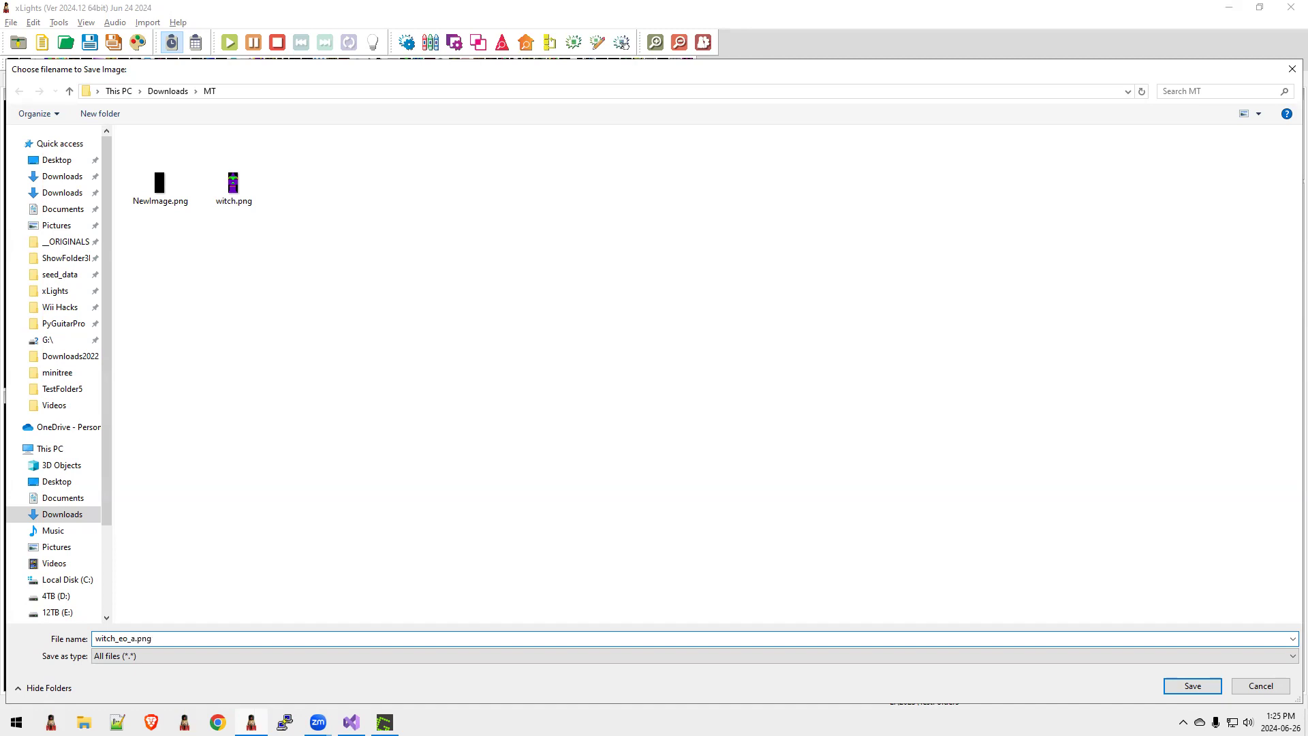
text(i)
key(Return)
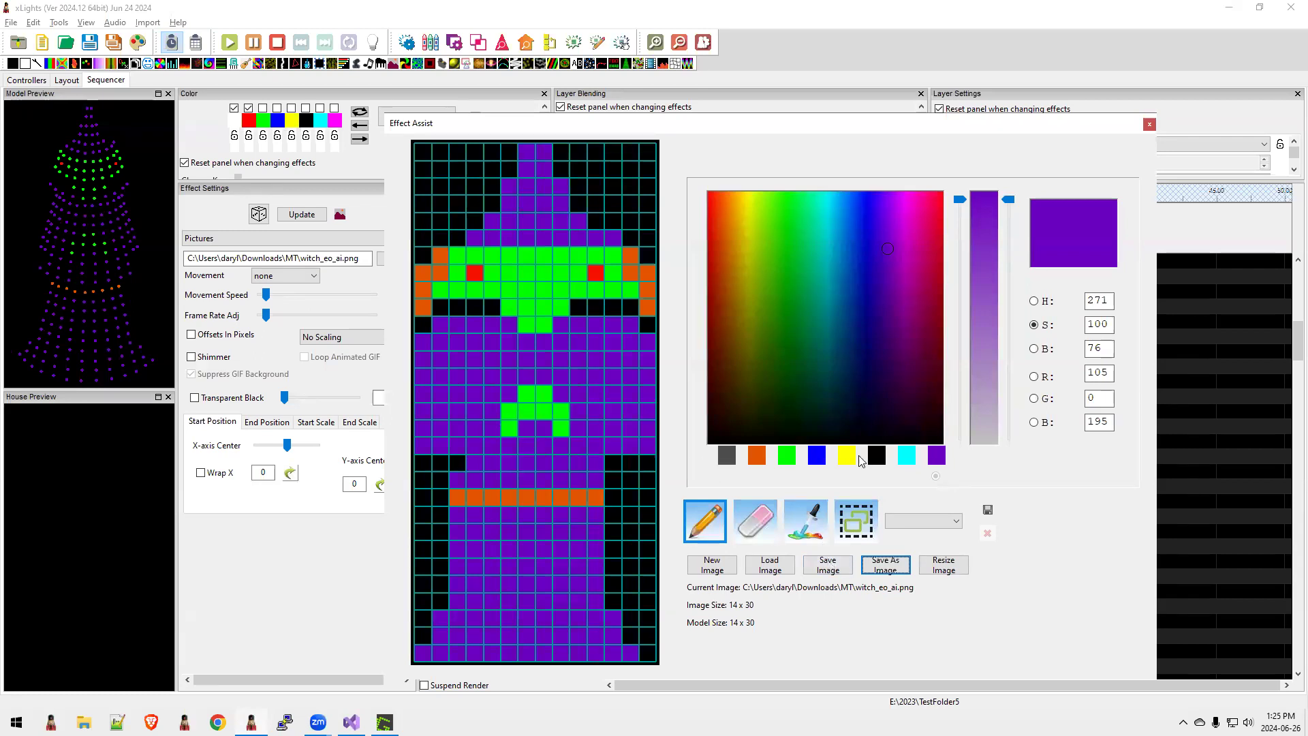
Paint the mouth's four outer green cells purple, leaving a two-by-two green block as the O mouth.
click(510, 428)
click(562, 429)
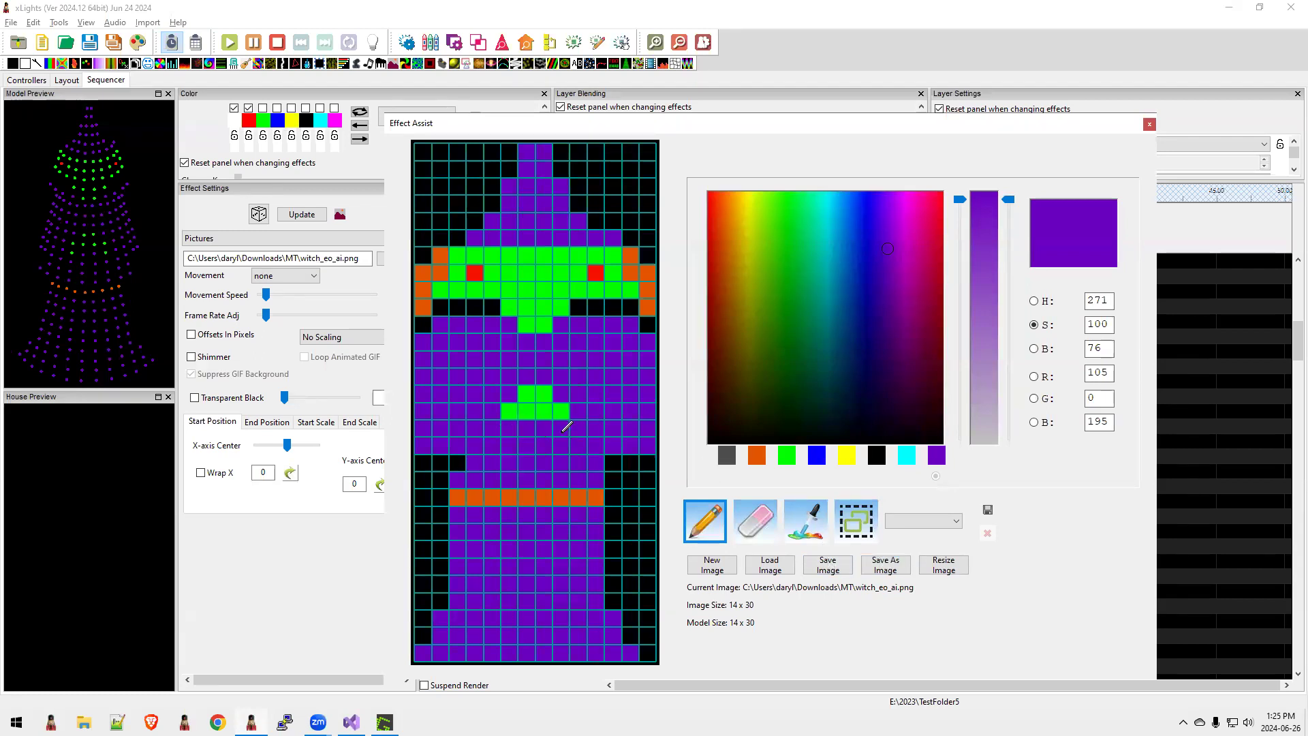
click(565, 412)
click(509, 410)
Save the O-mouth picture as witch_eo_o.png in the MT folder.
click(879, 567)
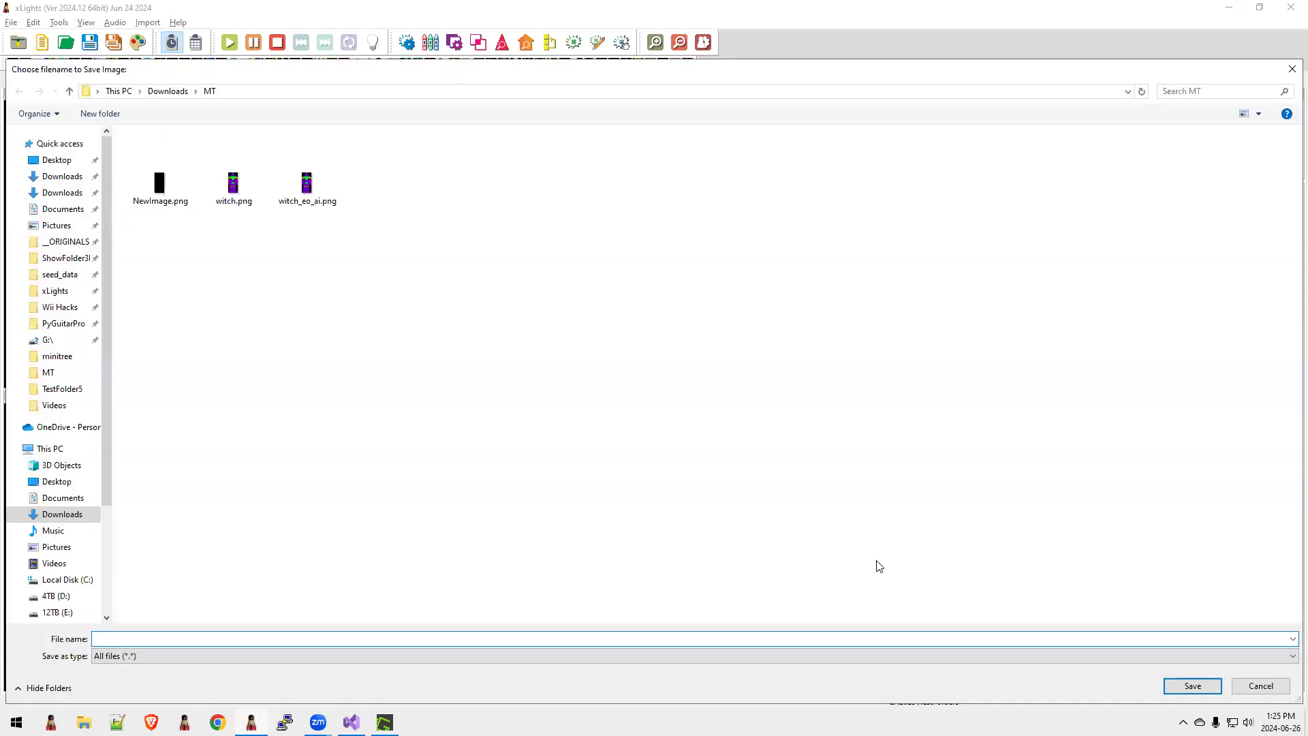
click(303, 189)
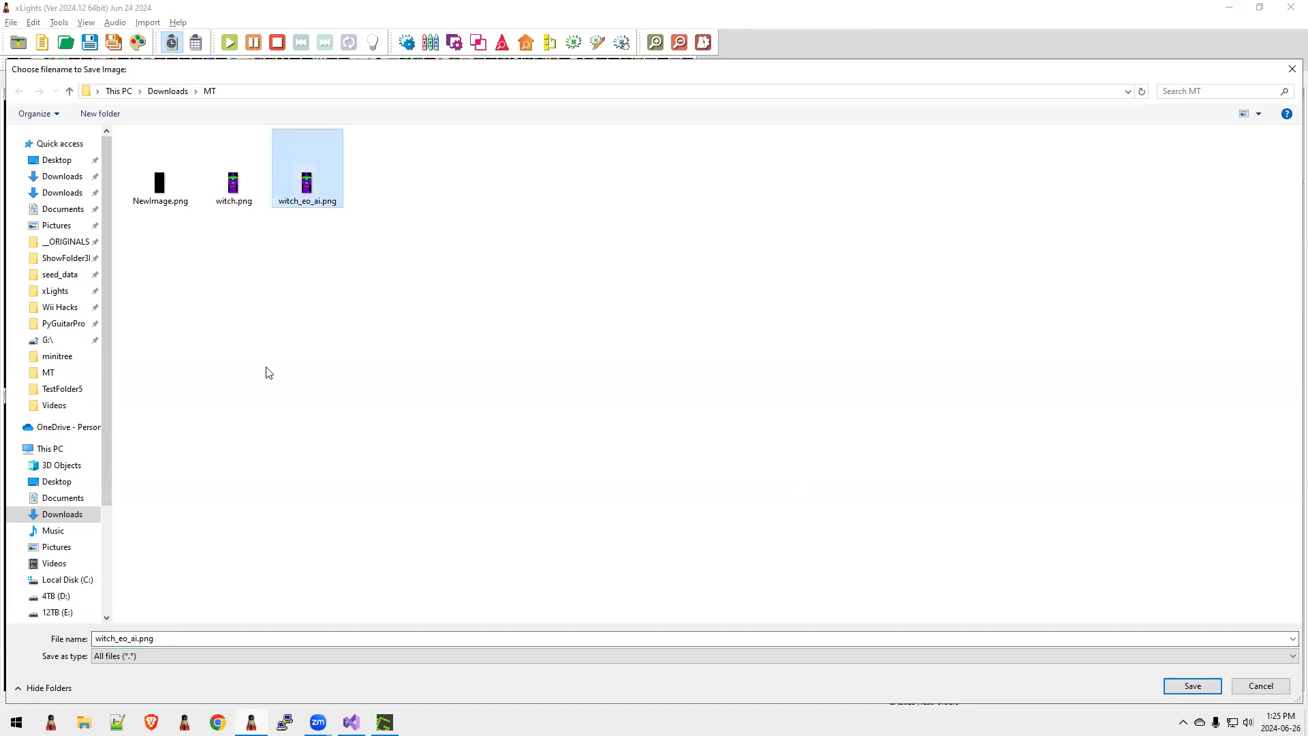
click(130, 639)
key(Left)
key(Left)
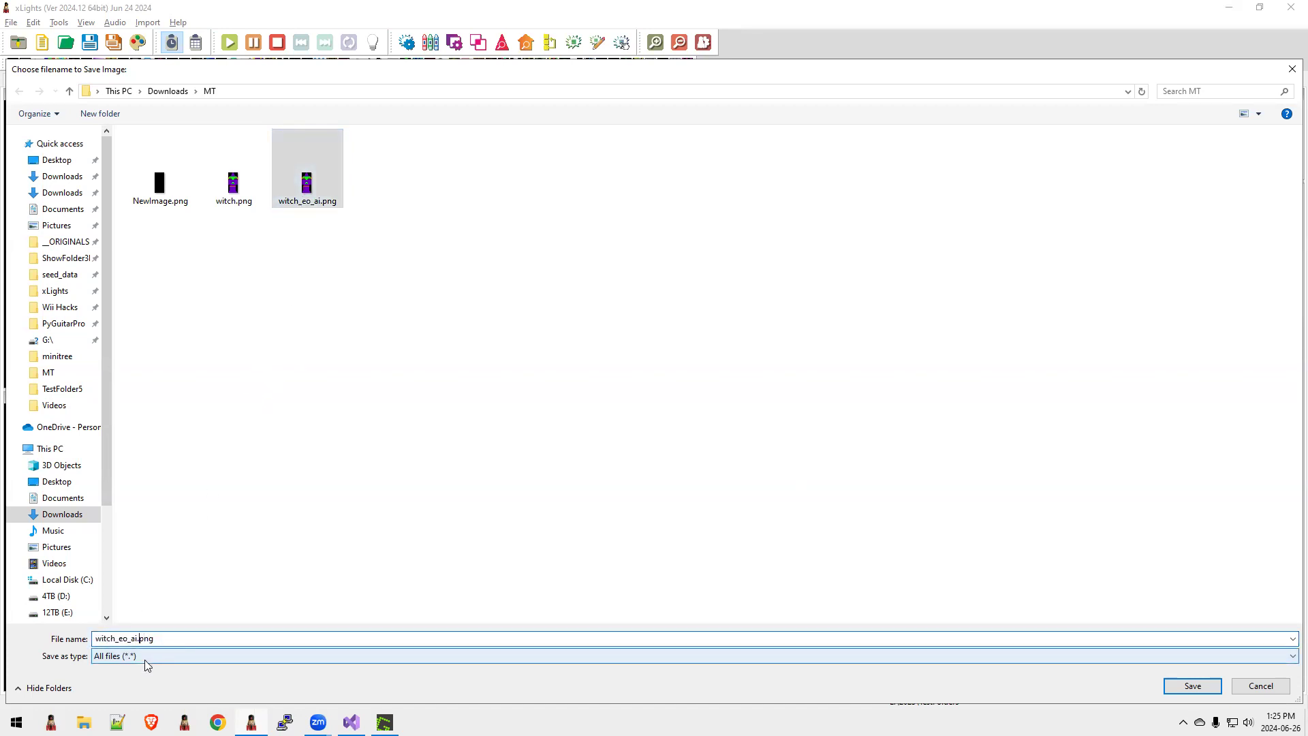
key(Delete)
key(Delete)
text(o)
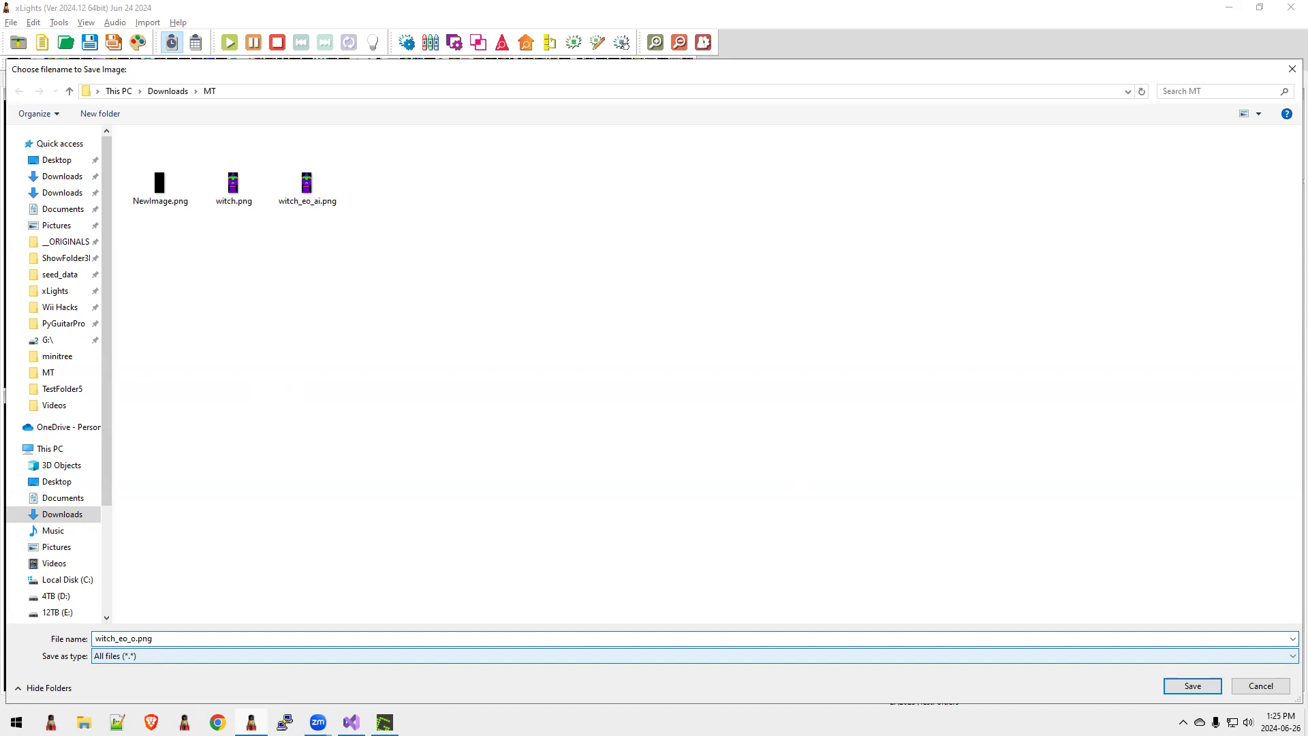
key(Return)
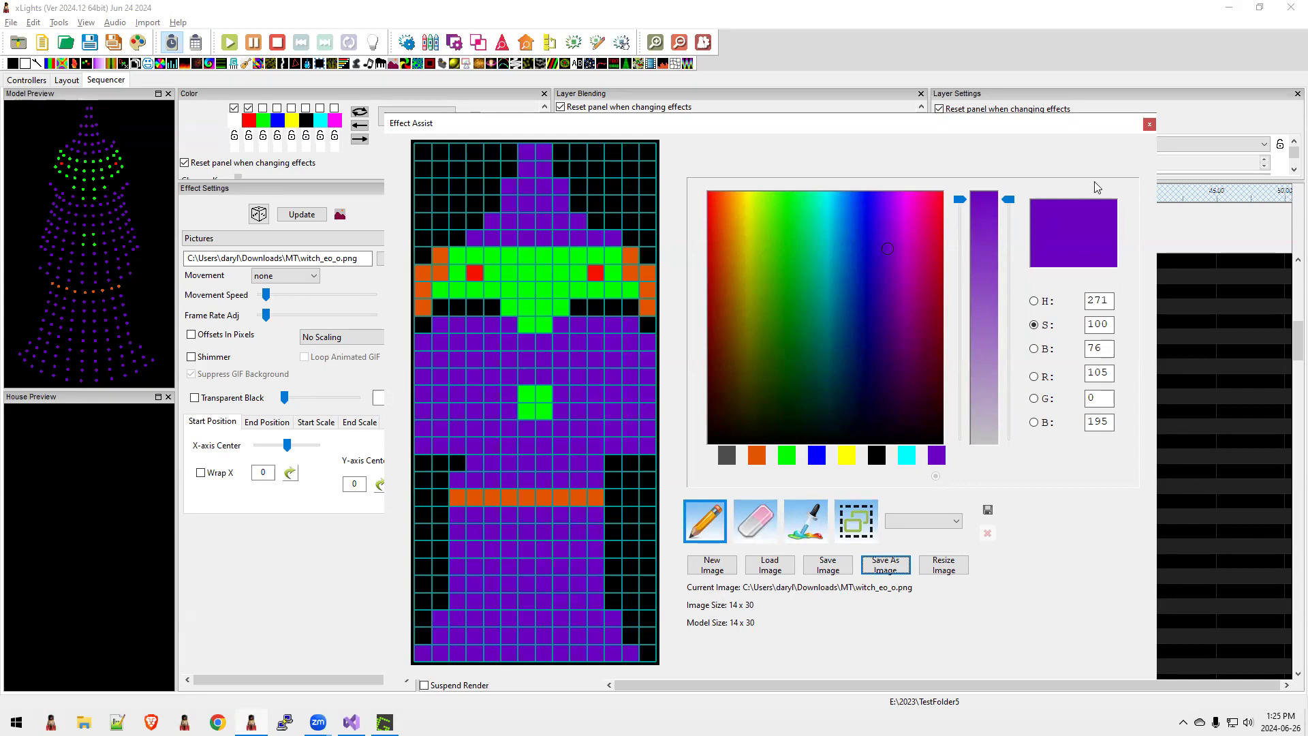
Close the picture editor and add a new face definition named Witch to the 02.15.0 Showstopper Mini Tree-1 model.
click(1150, 124)
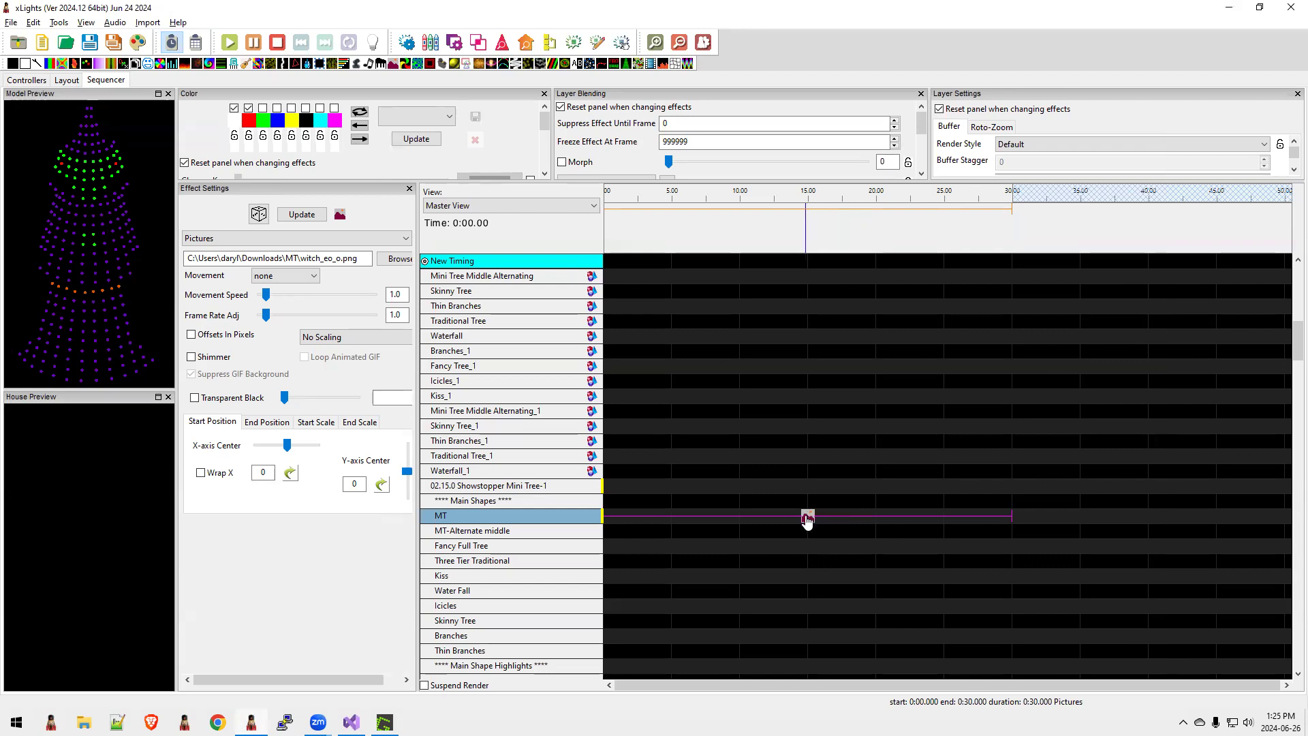
click(63, 83)
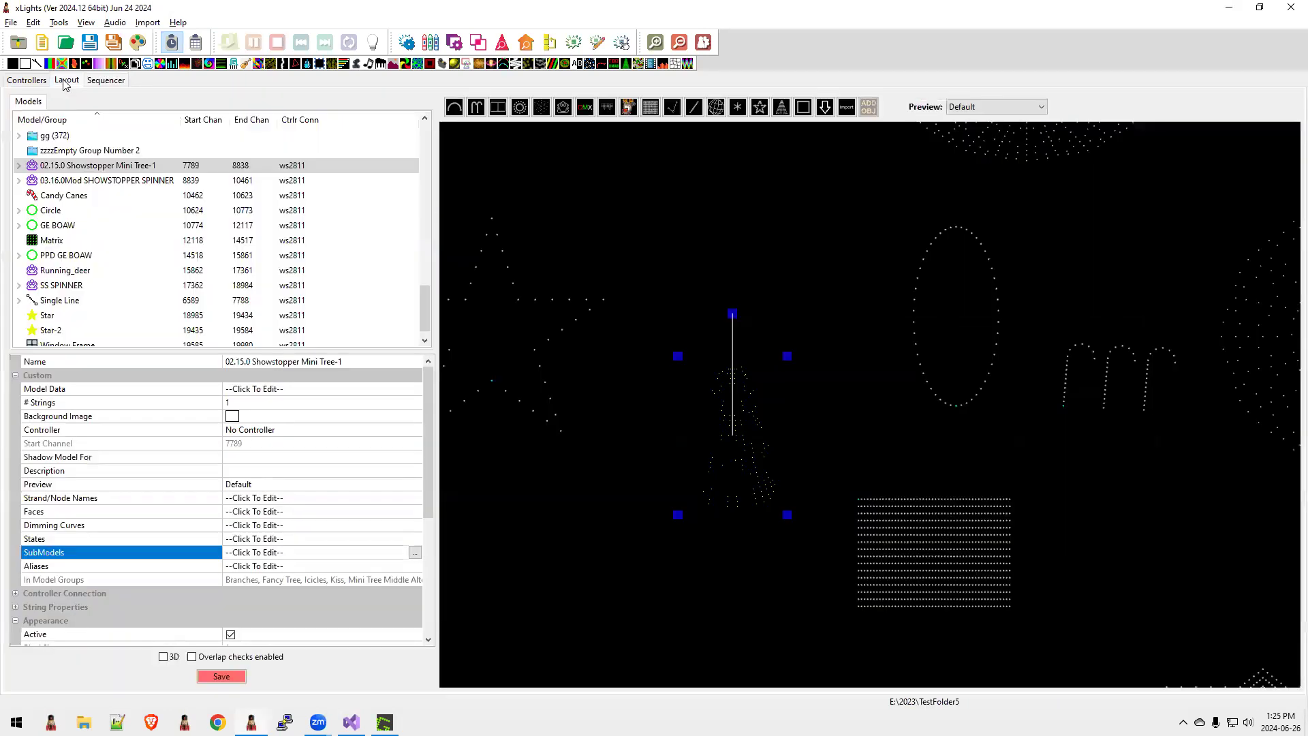
click(98, 513)
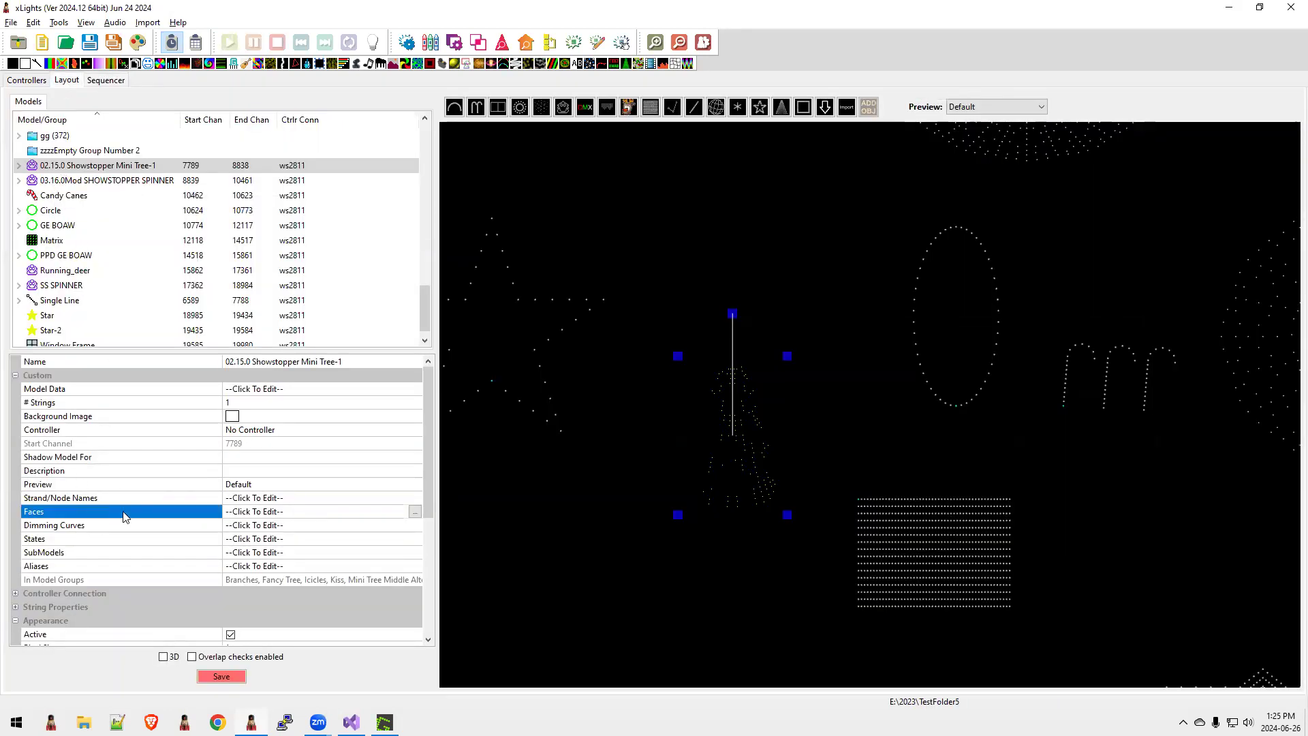
click(415, 512)
click(307, 345)
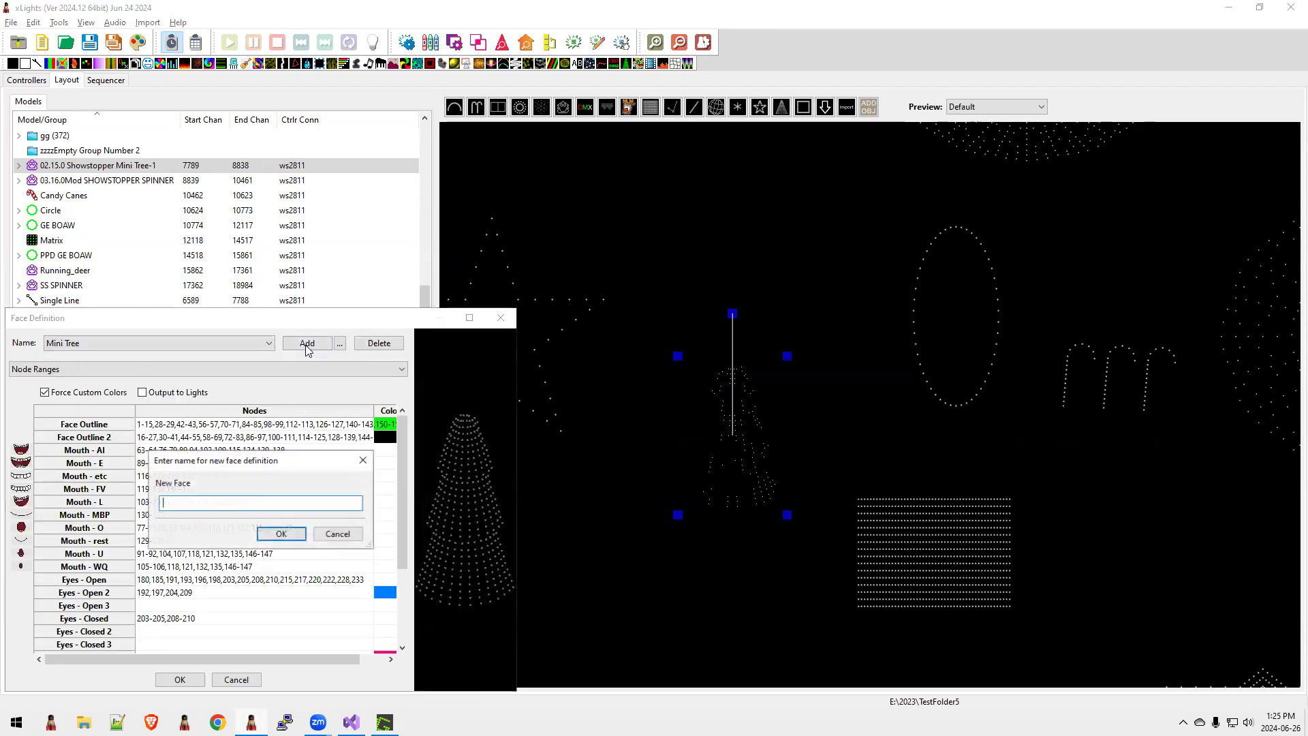
text(Witch)
click(282, 535)
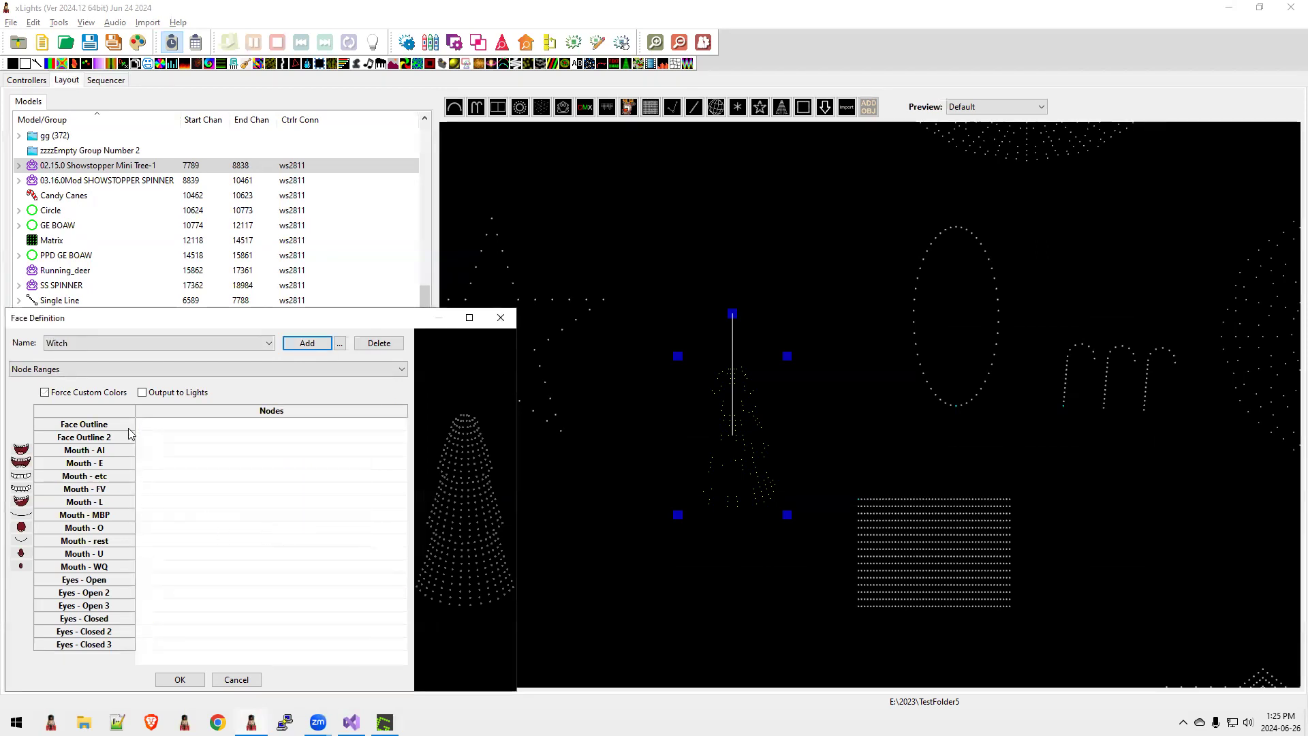
Set the Witch face type to Matrix and assign witch_eo_ai.png to the AI mouth with eyes open.
click(53, 371)
click(42, 407)
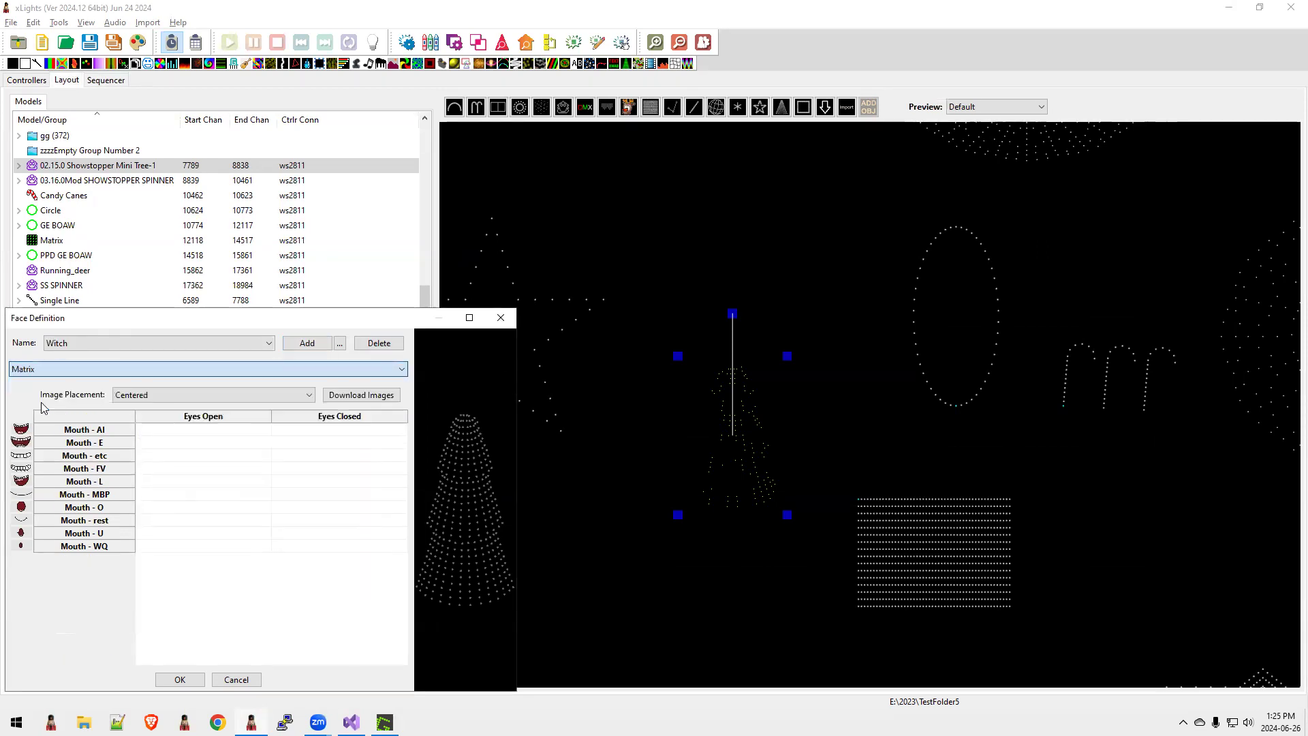
click(176, 432)
click(175, 433)
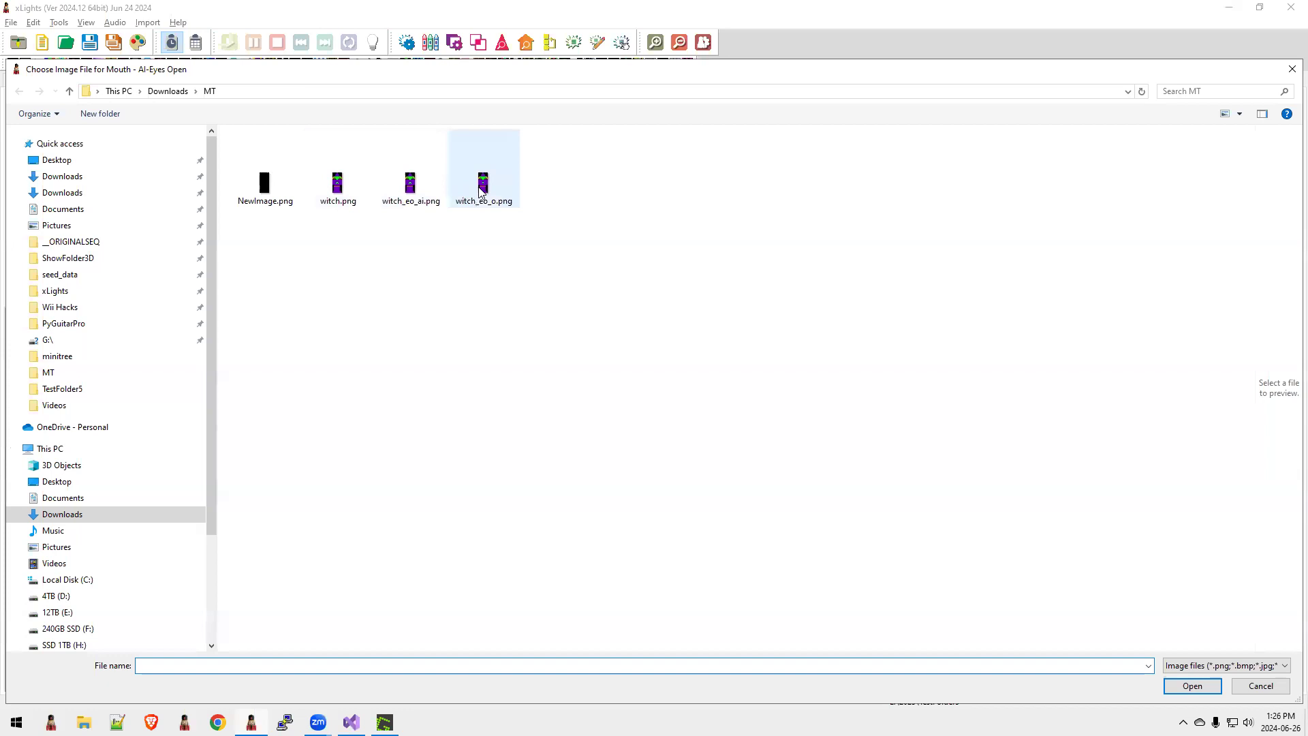
click(411, 184)
click(1193, 685)
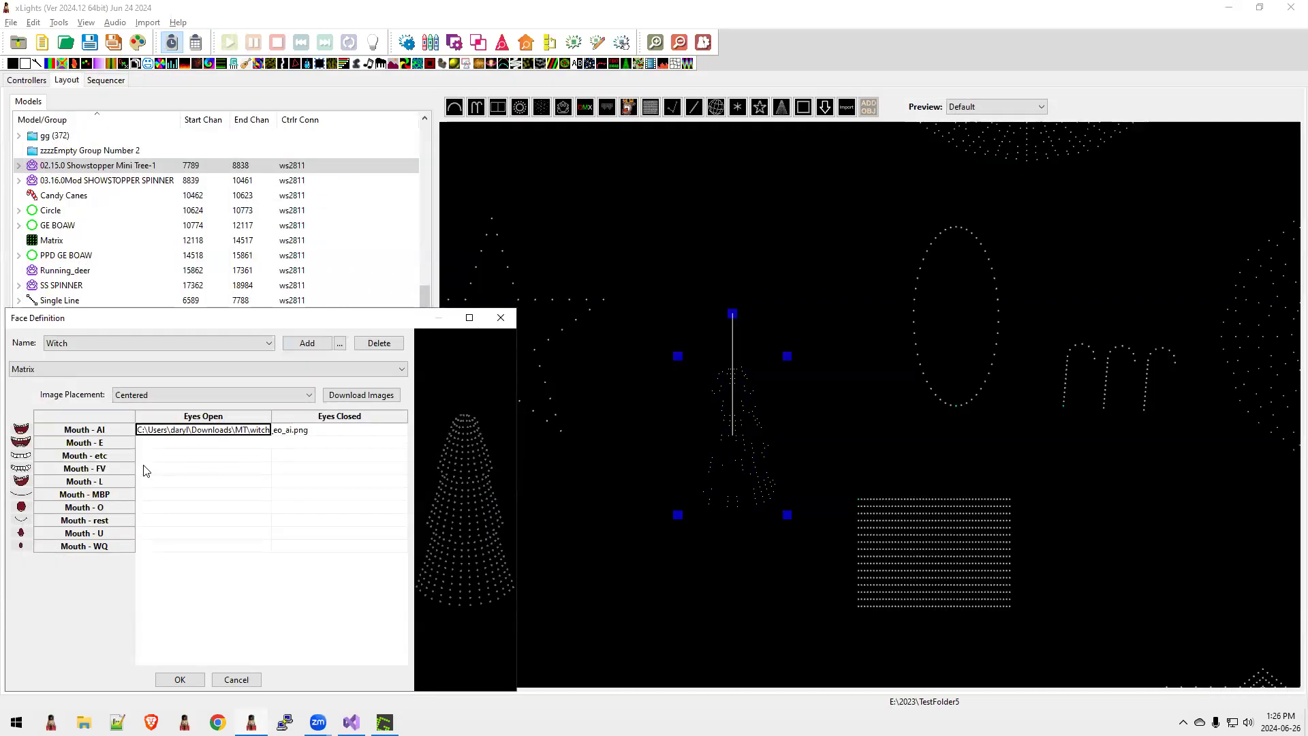
Assign witch_eo_o.png to the O mouth with eyes open and accept the face definition.
click(161, 510)
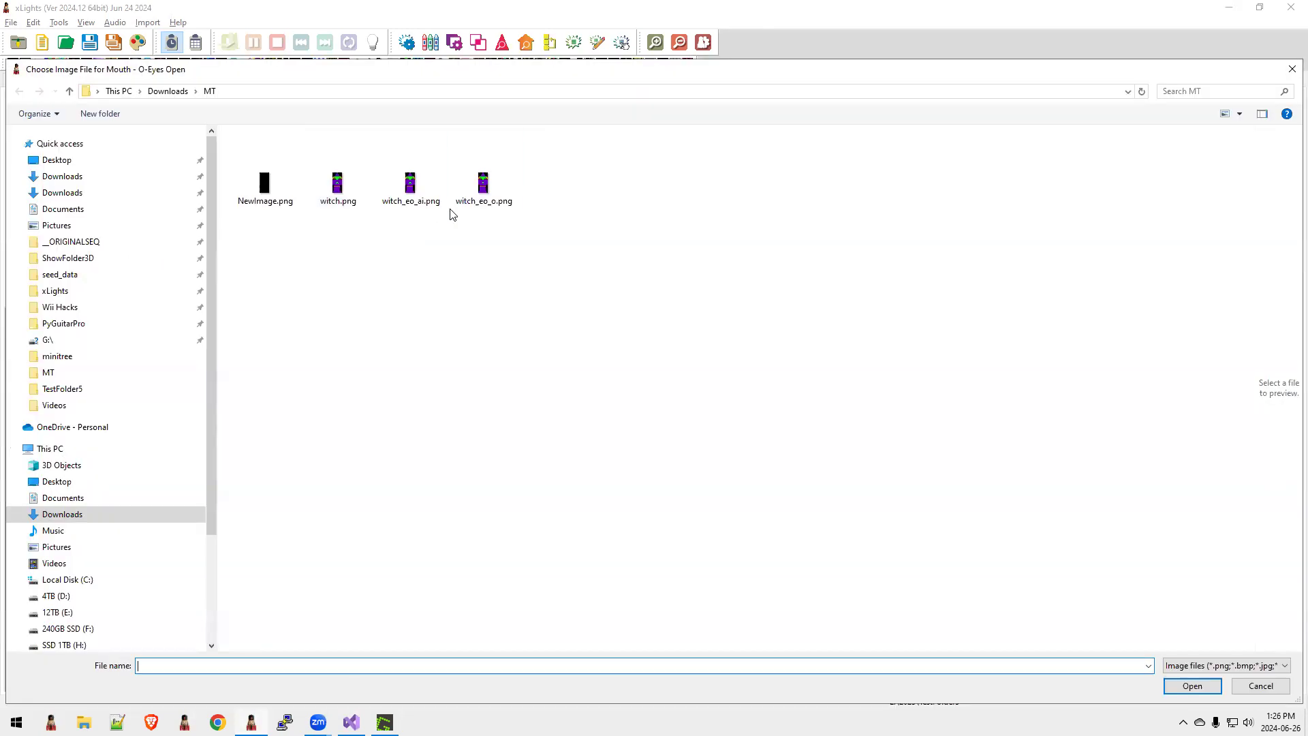
click(500, 203)
click(1194, 684)
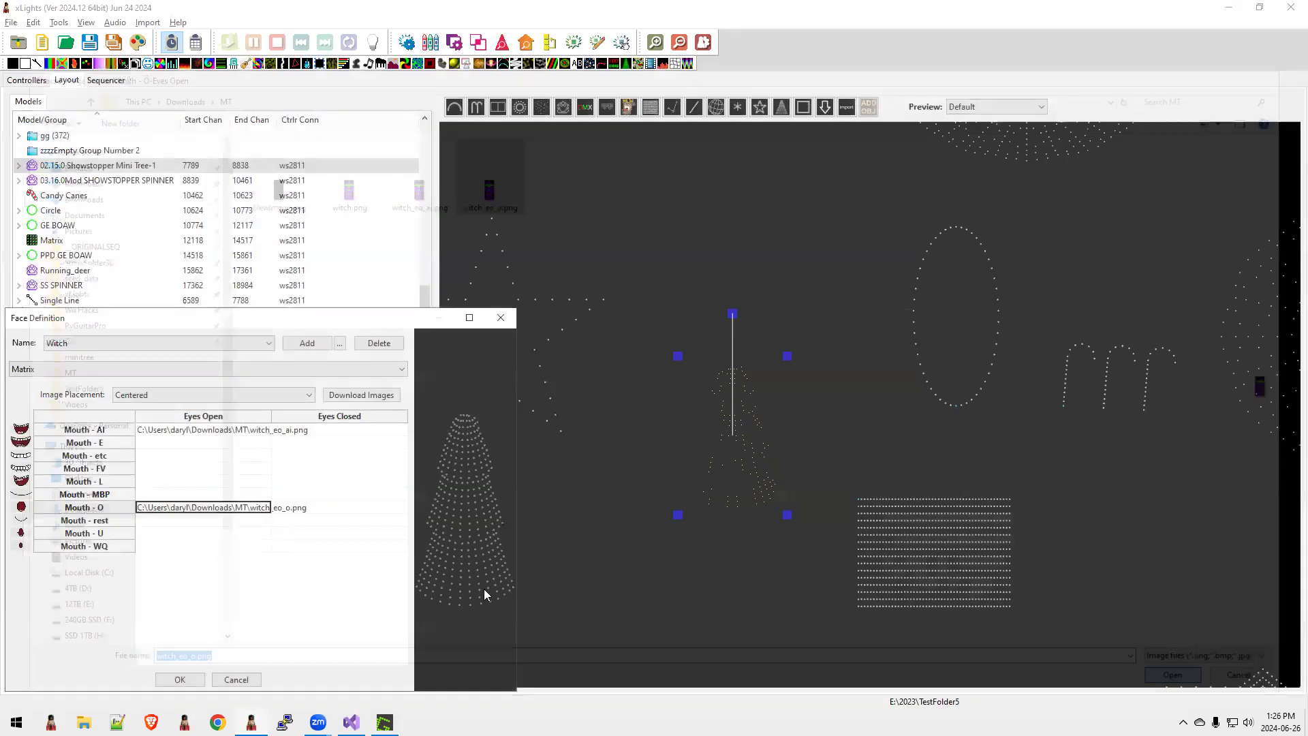
click(180, 679)
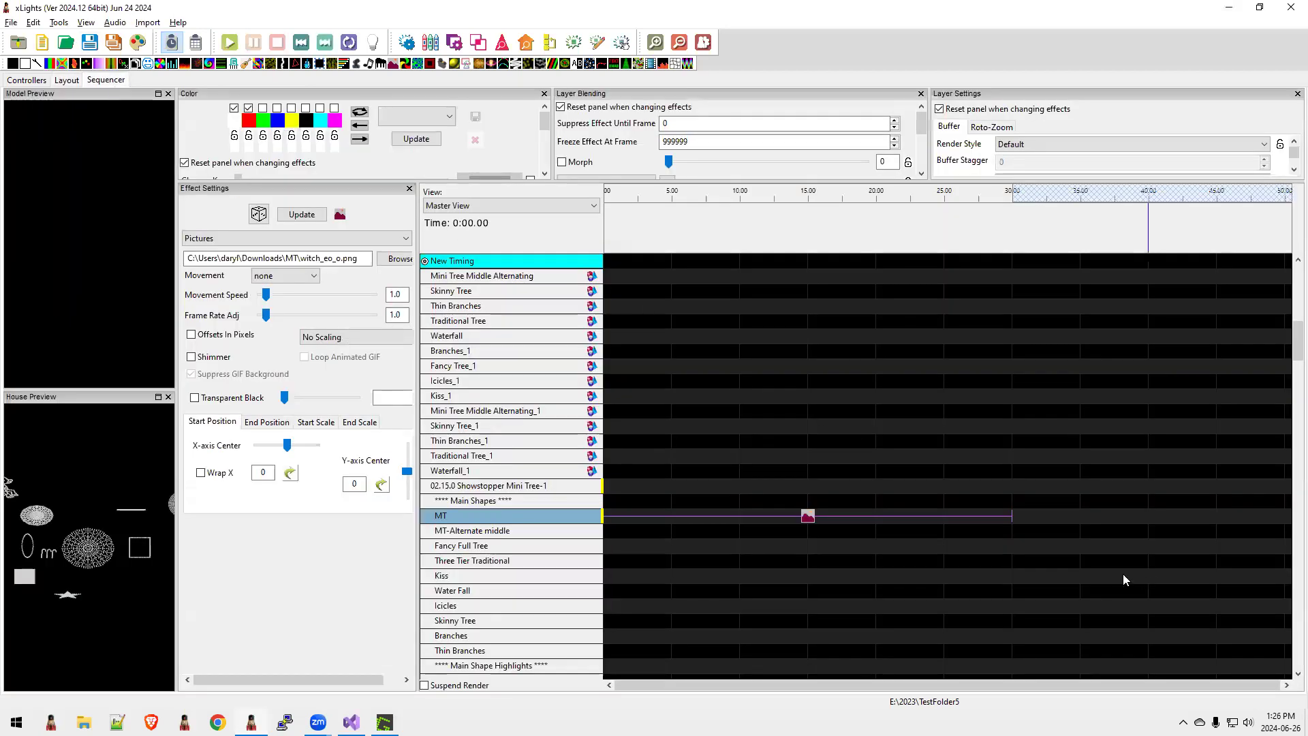
In the sequence, shorten the MT picture effect to end at about 9 seconds and place a Faces effect from about 10 to 20 seconds.
click(895, 514)
drag(895, 514, 731, 516)
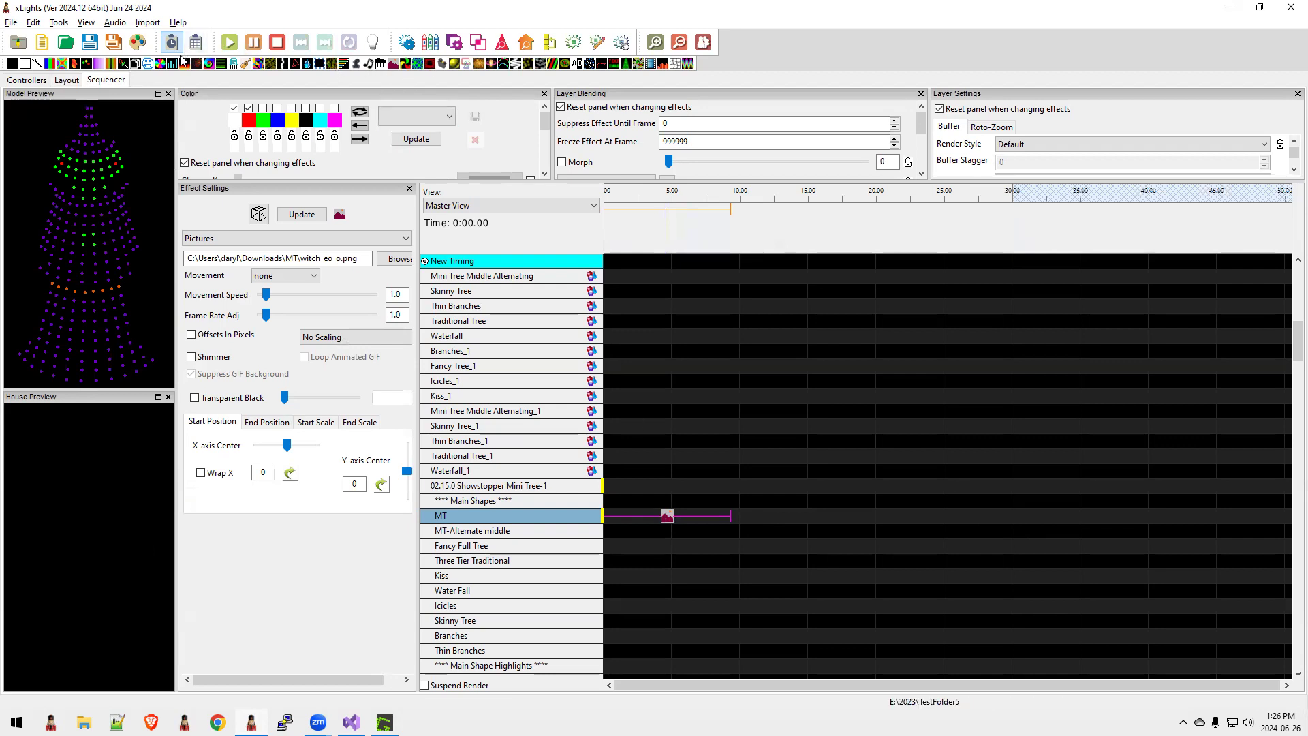
drag(151, 63, 758, 521)
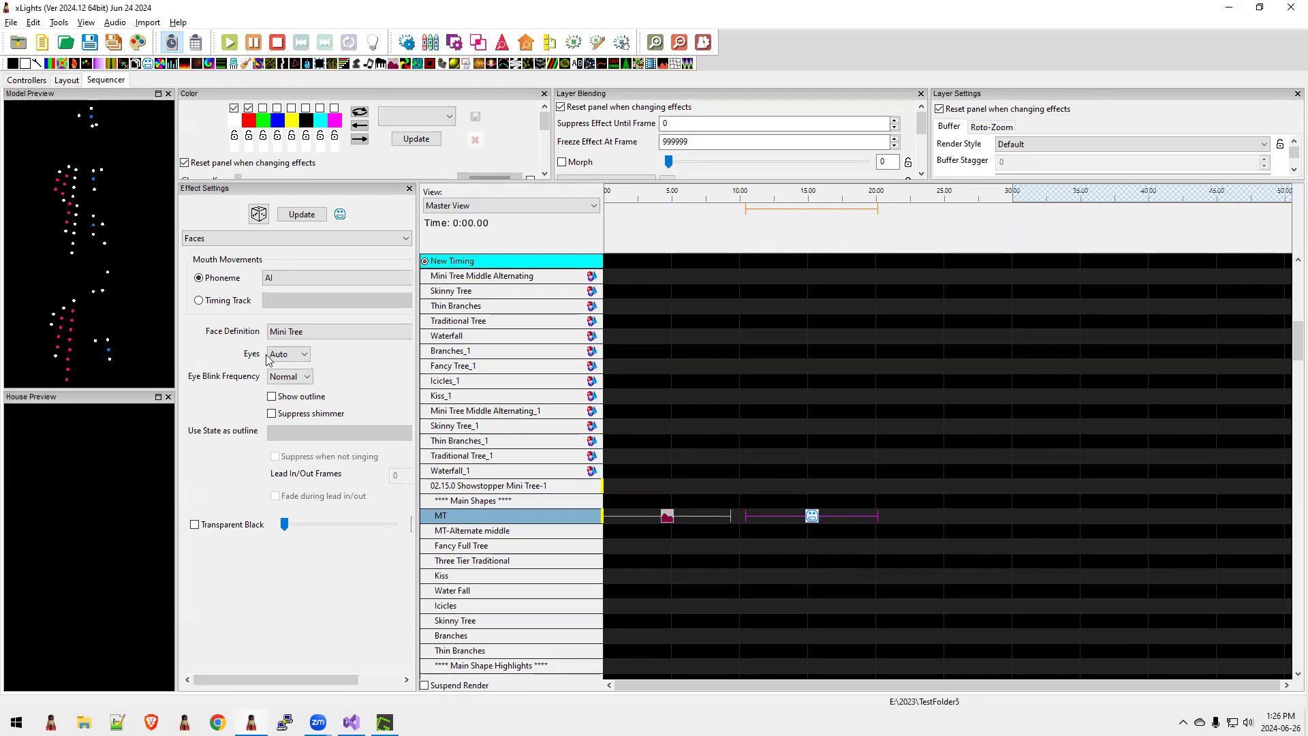
Set the Faces effect's face definition to Witch and its phoneme to O.
click(281, 333)
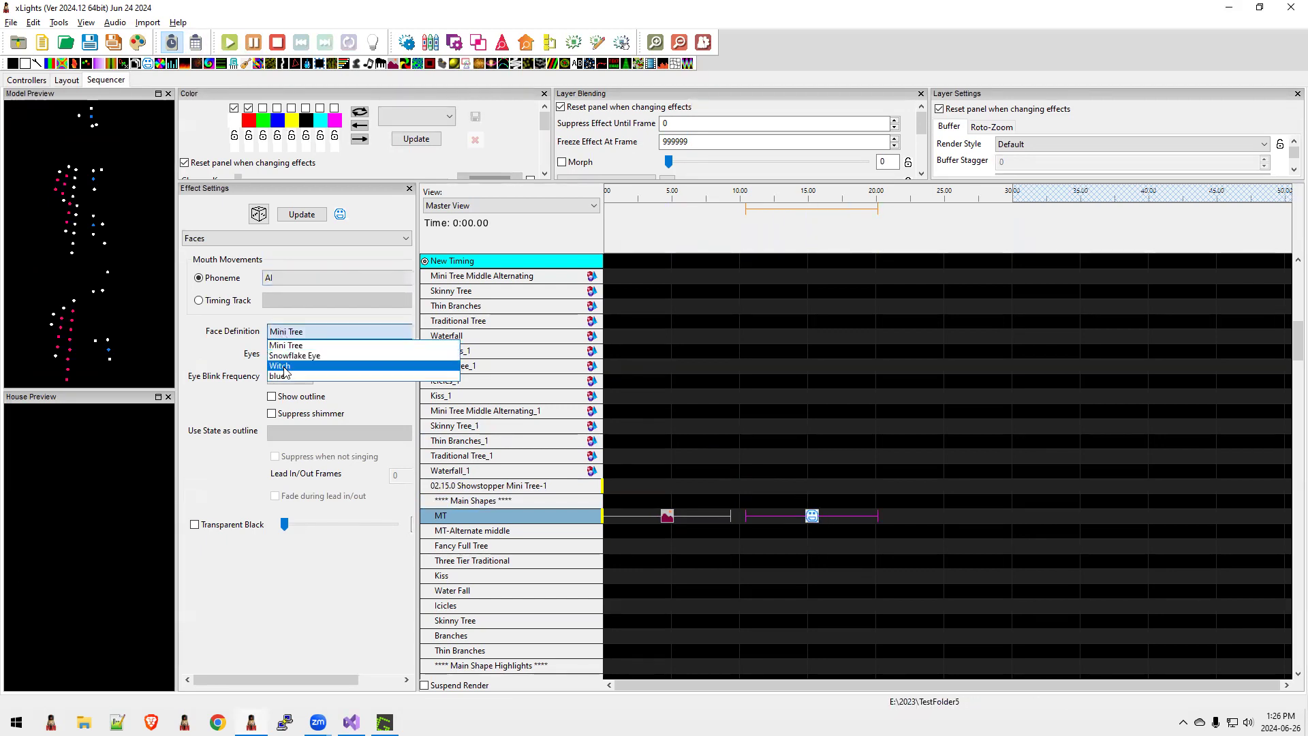
click(285, 368)
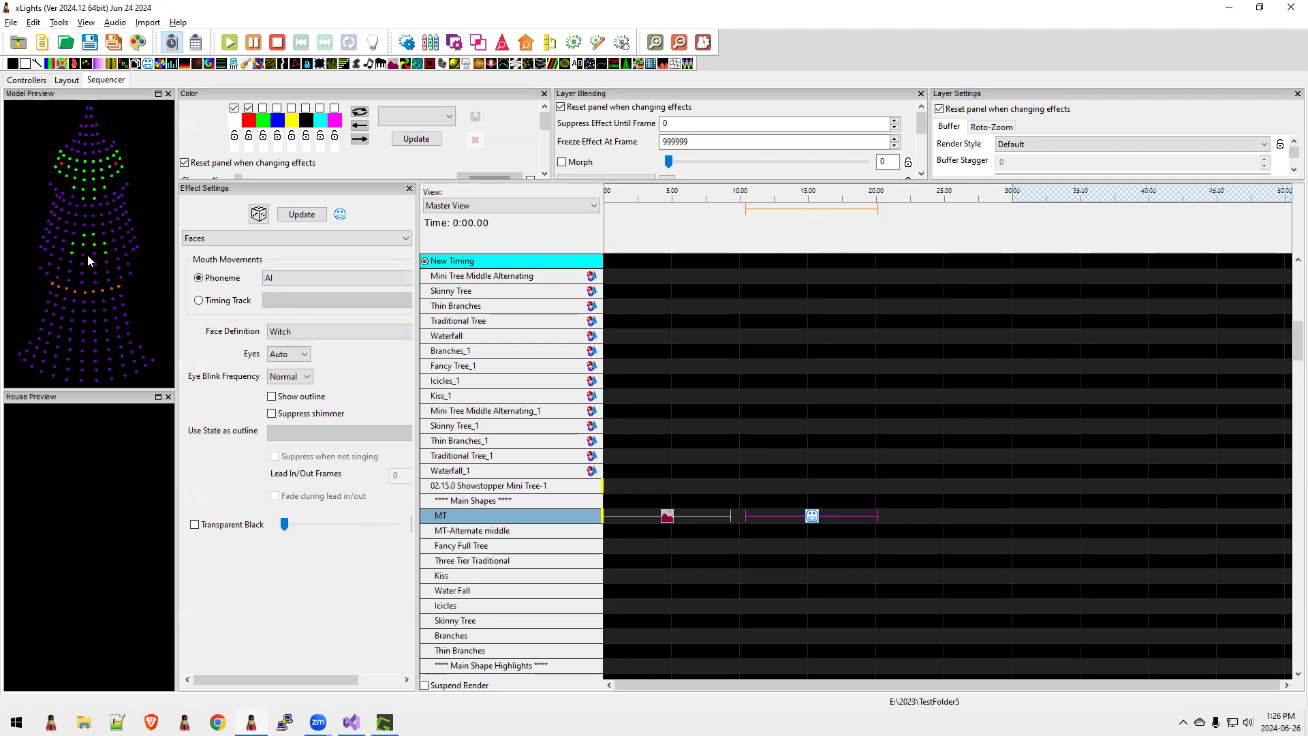
click(283, 280)
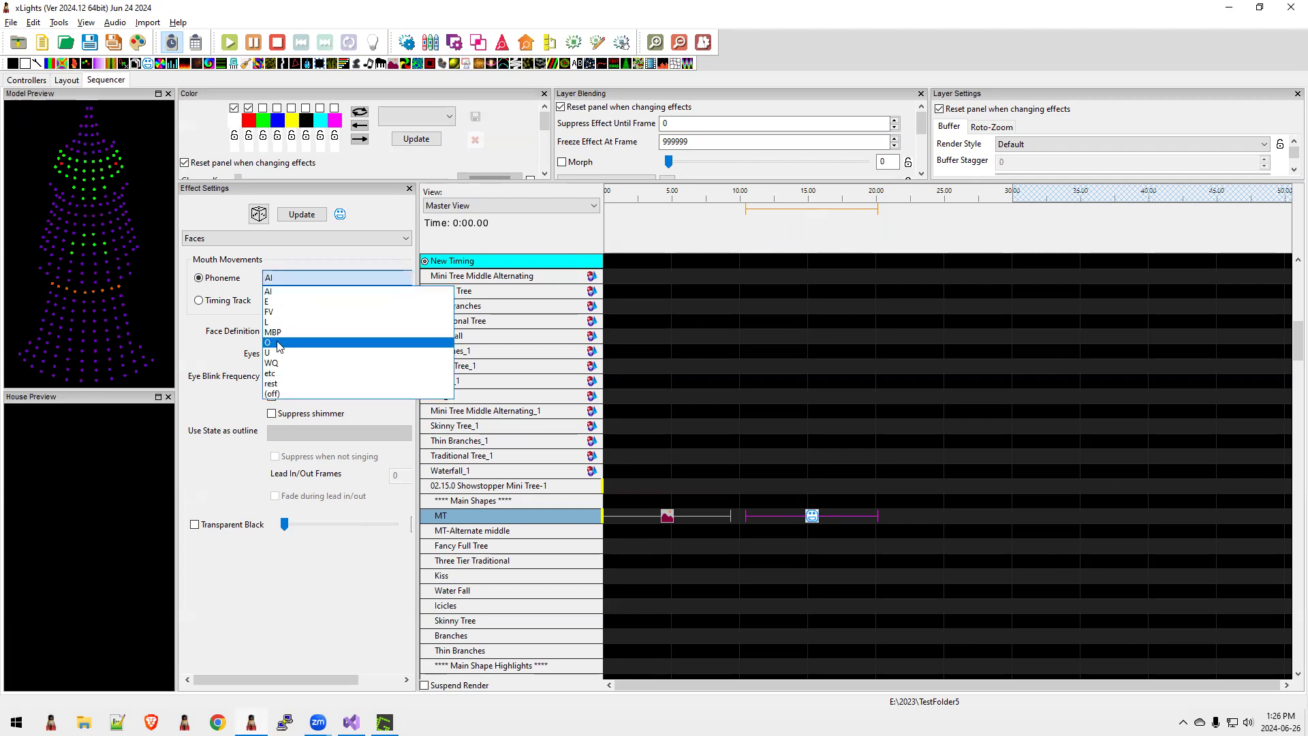
click(279, 343)
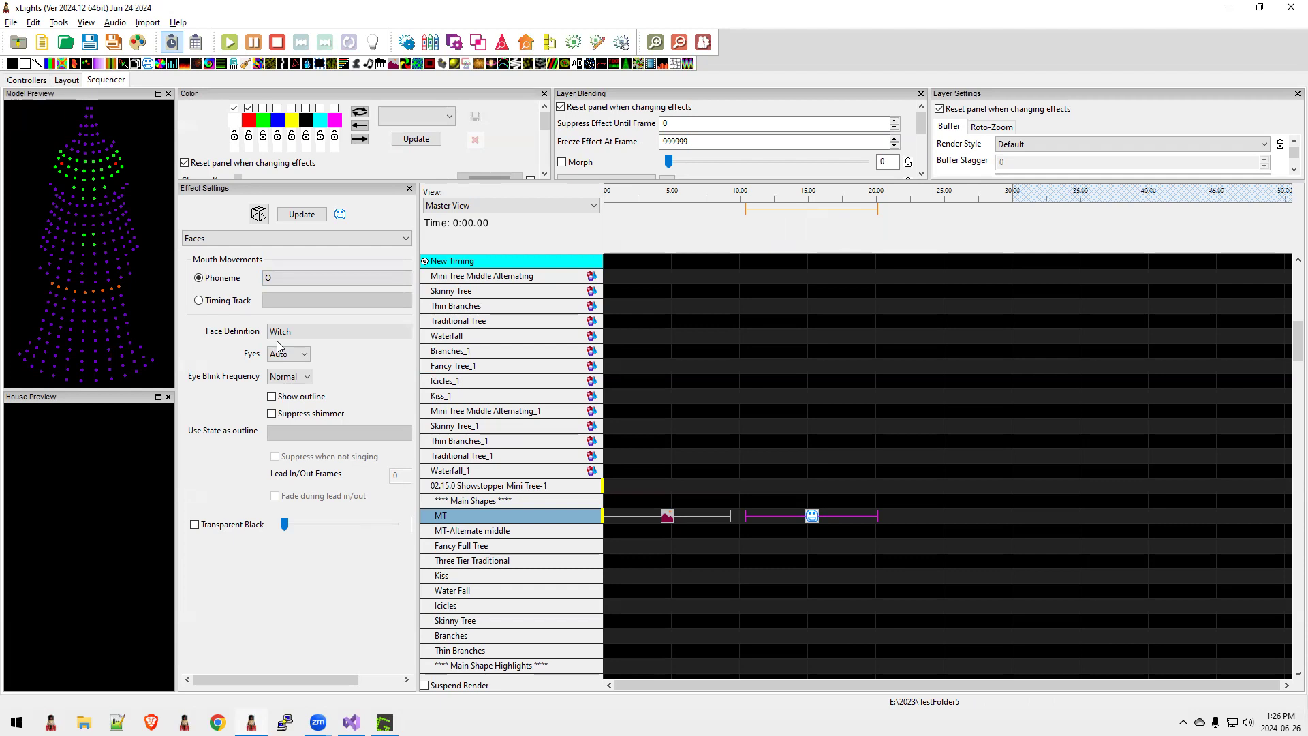
Look at the mini tree model's state definitions in the layout and close them without changes.
click(76, 82)
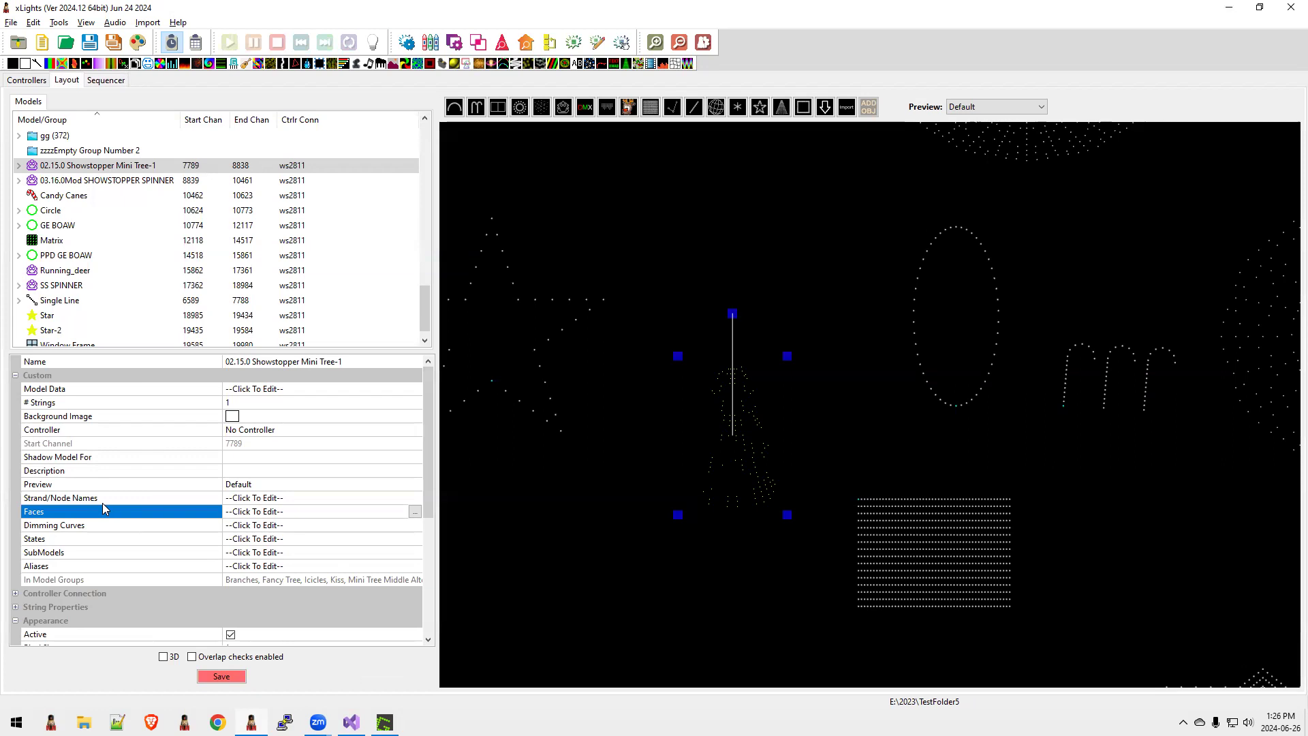
click(270, 539)
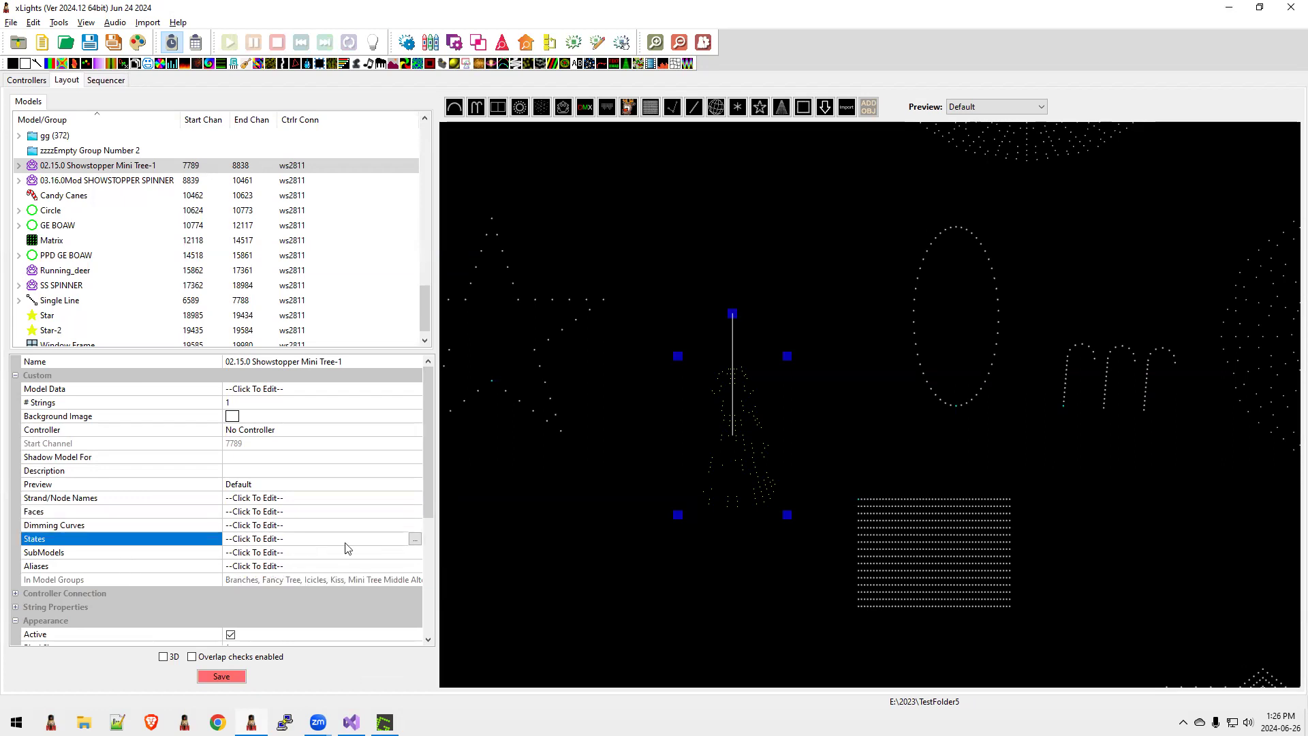
click(417, 538)
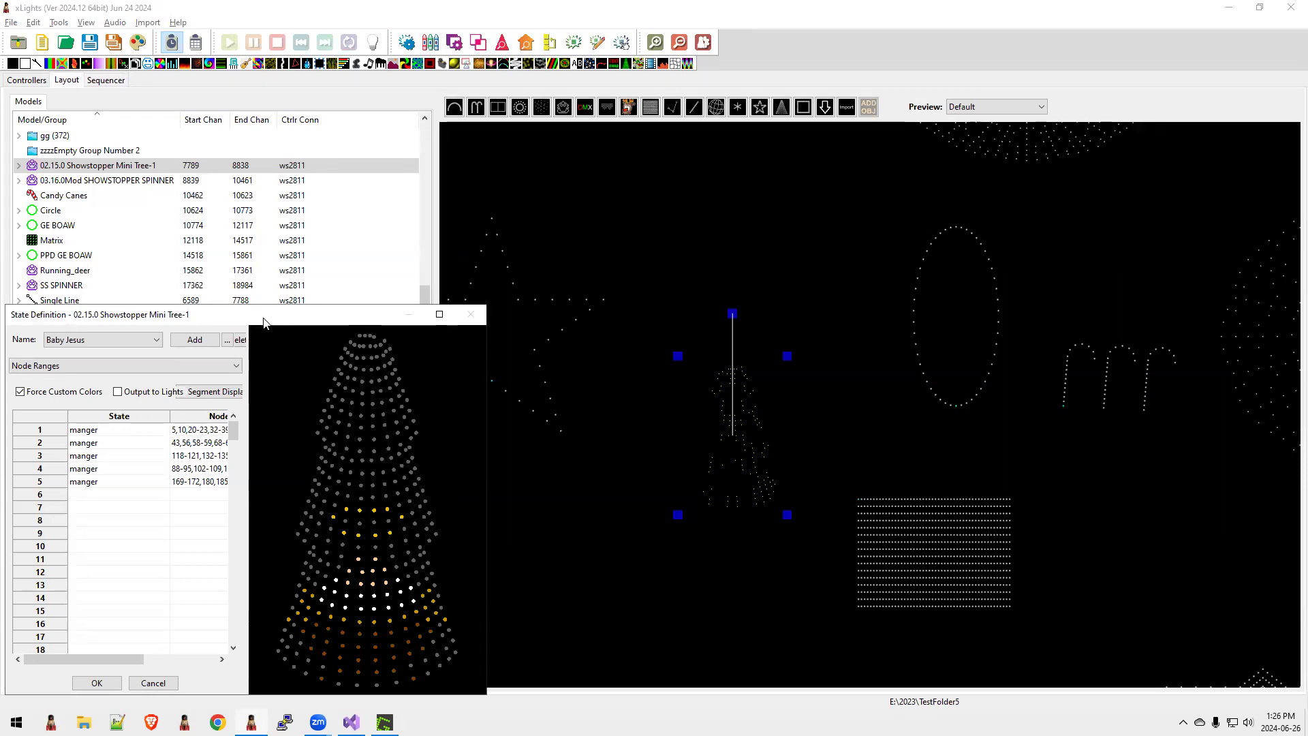
drag(367, 323, 379, 276)
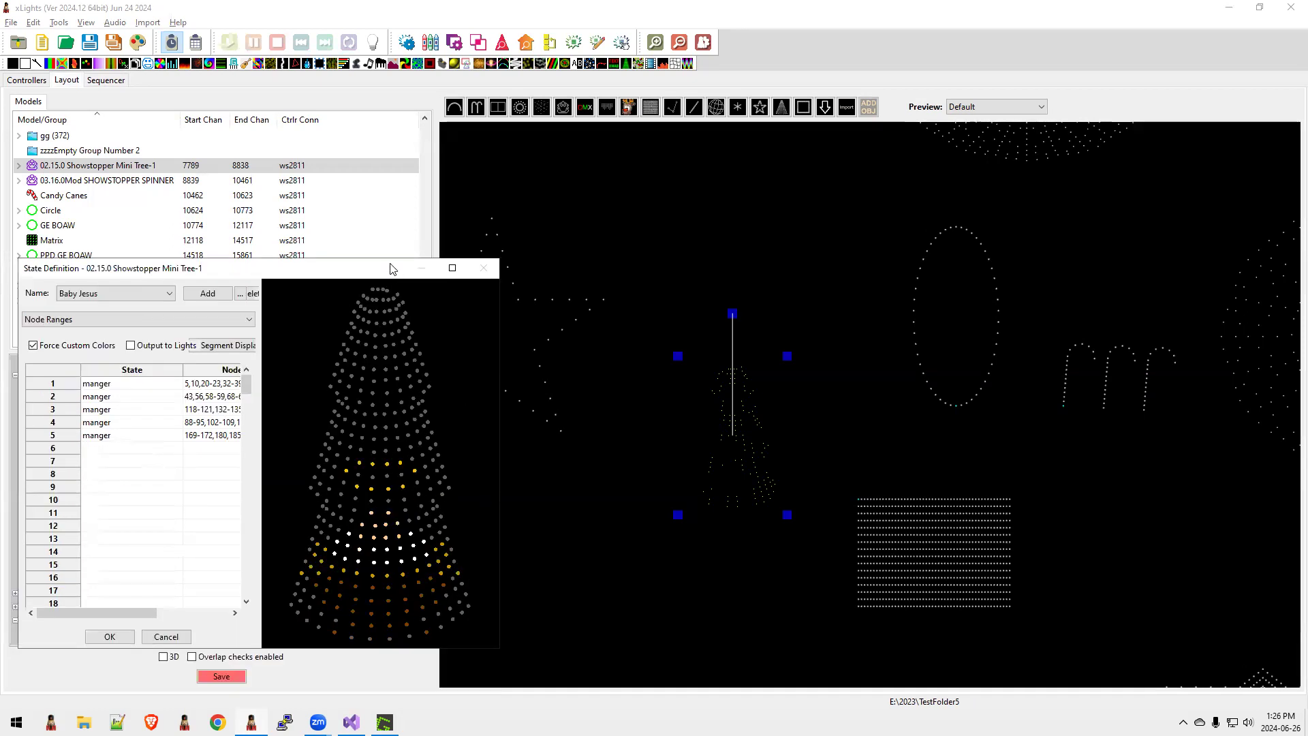
click(108, 82)
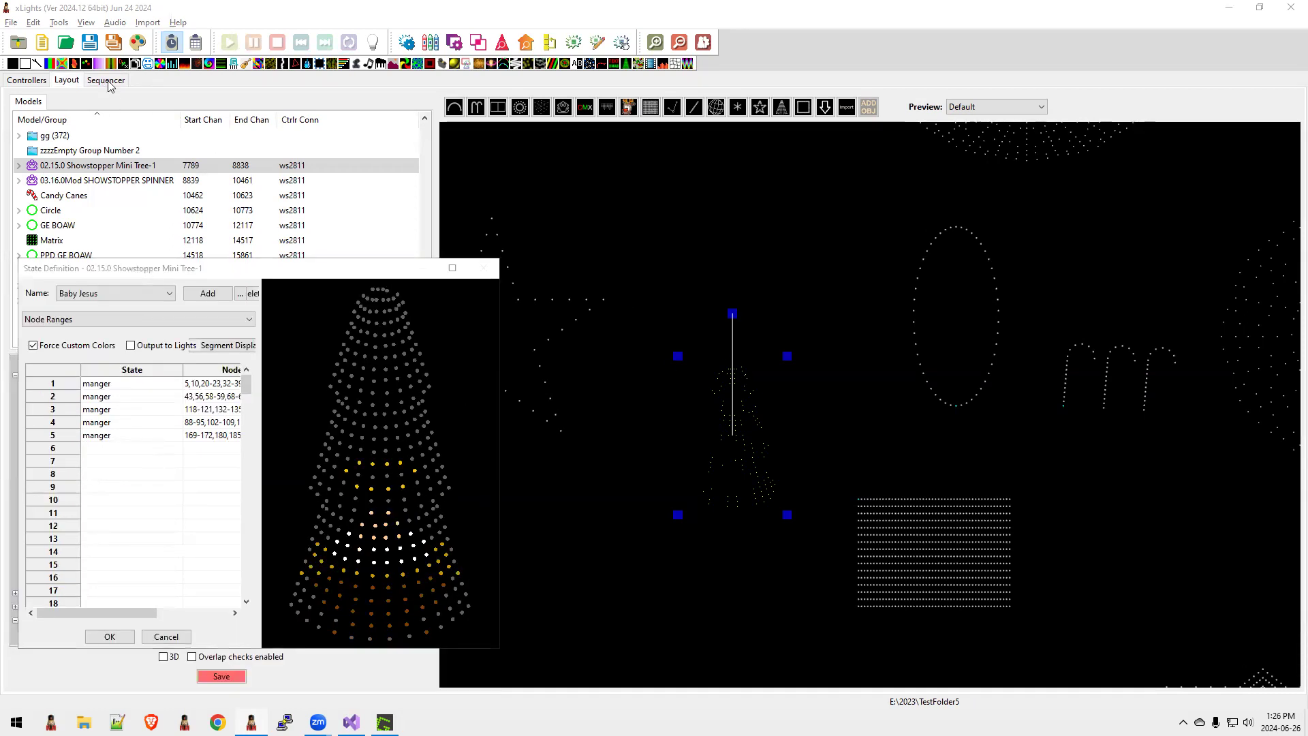
click(166, 636)
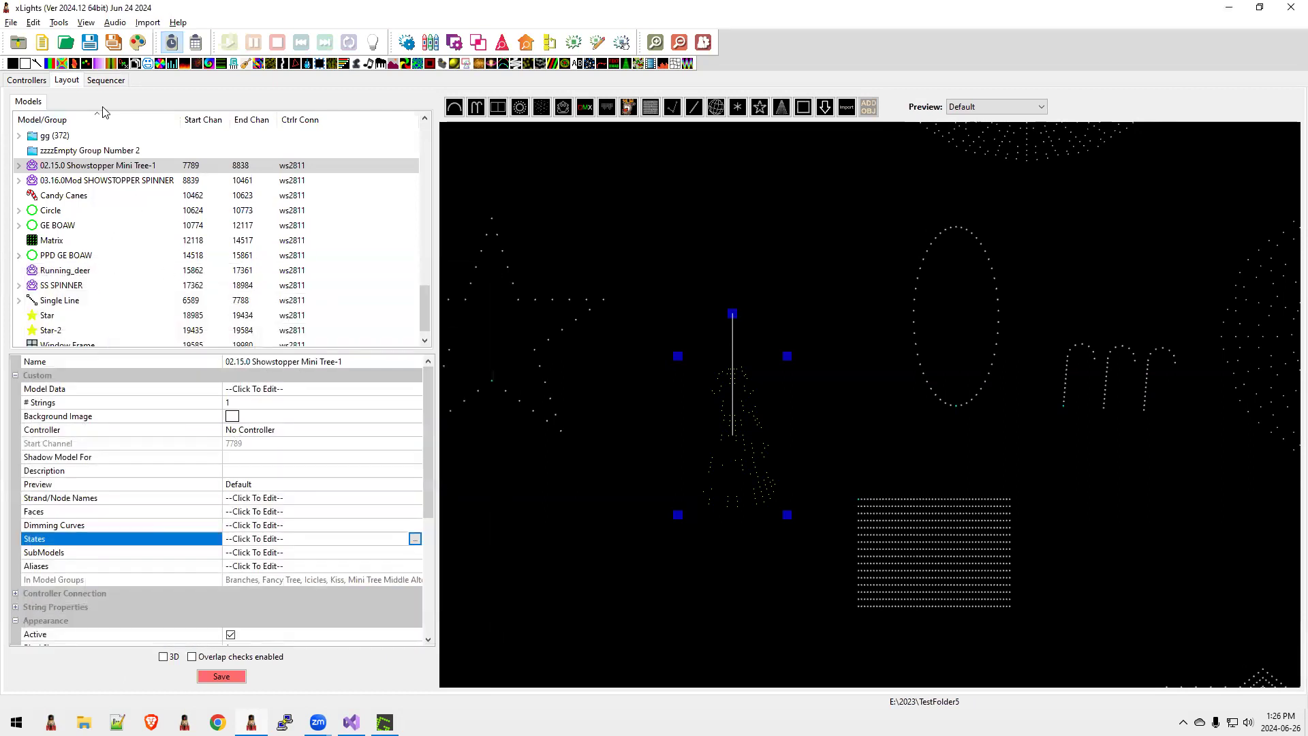
In the MT picture effect, paint the inner black cell two rows above the orange belt in the sampled purple, and dock the Effect Assist window.
click(103, 80)
click(667, 518)
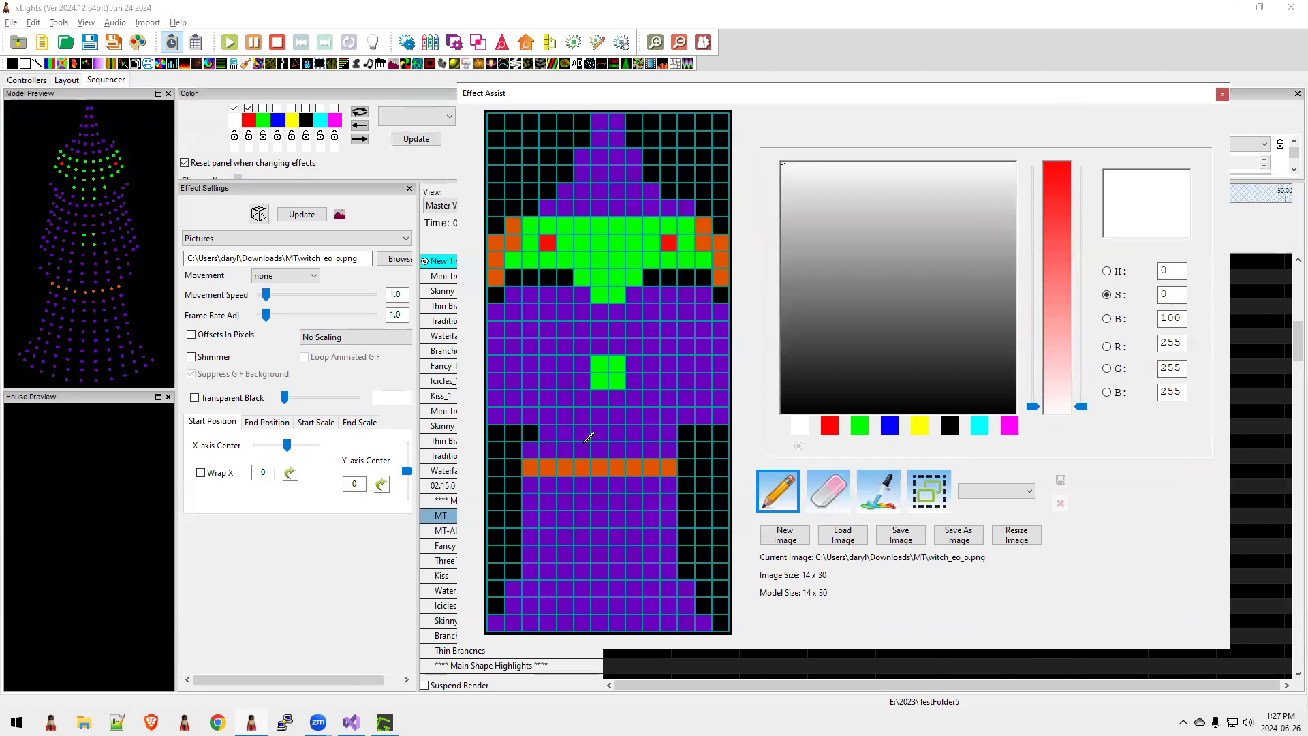
click(533, 436)
click(884, 491)
click(600, 396)
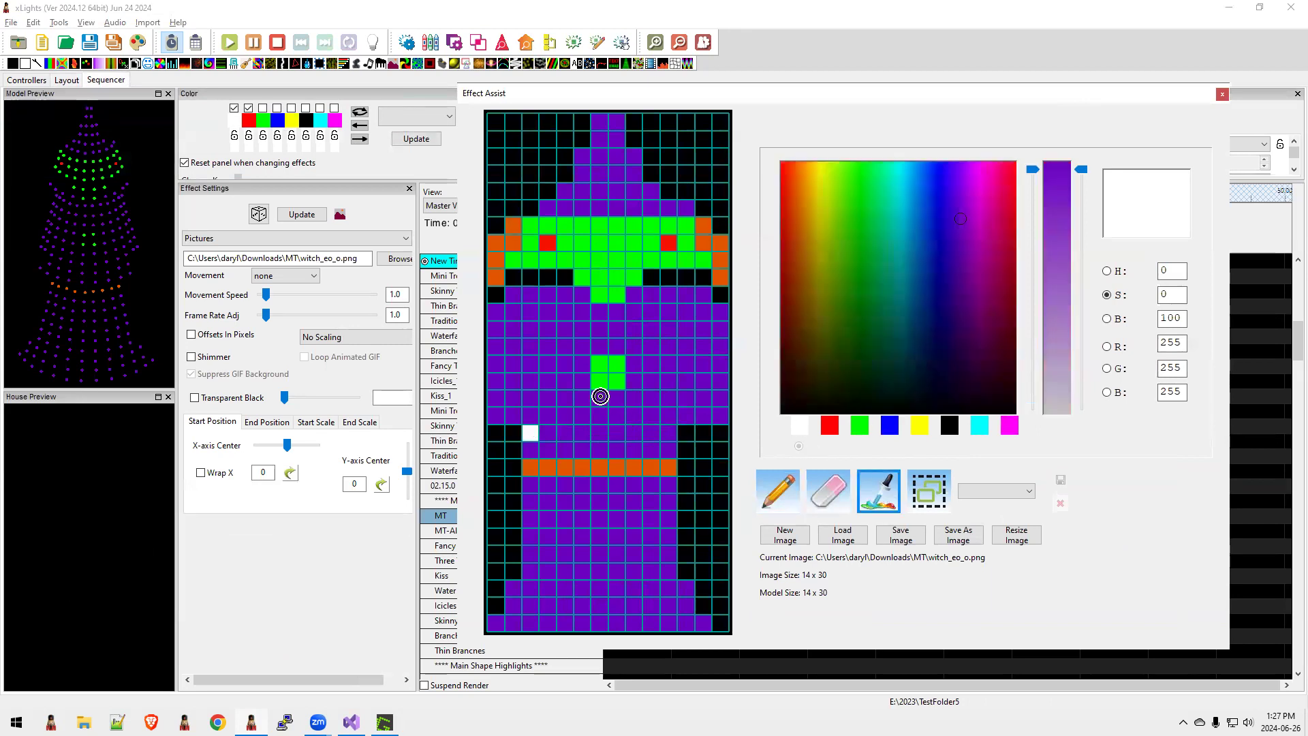
click(600, 396)
click(791, 485)
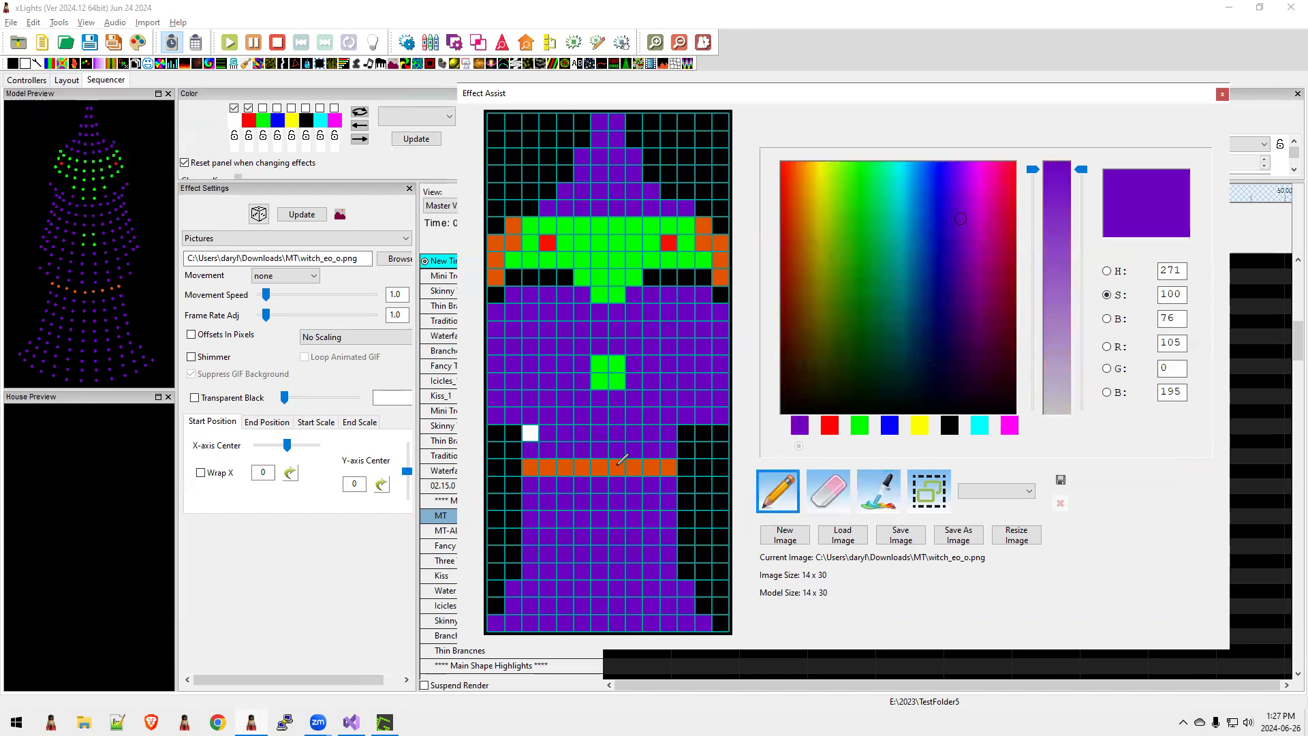
click(530, 431)
double_click(789, 98)
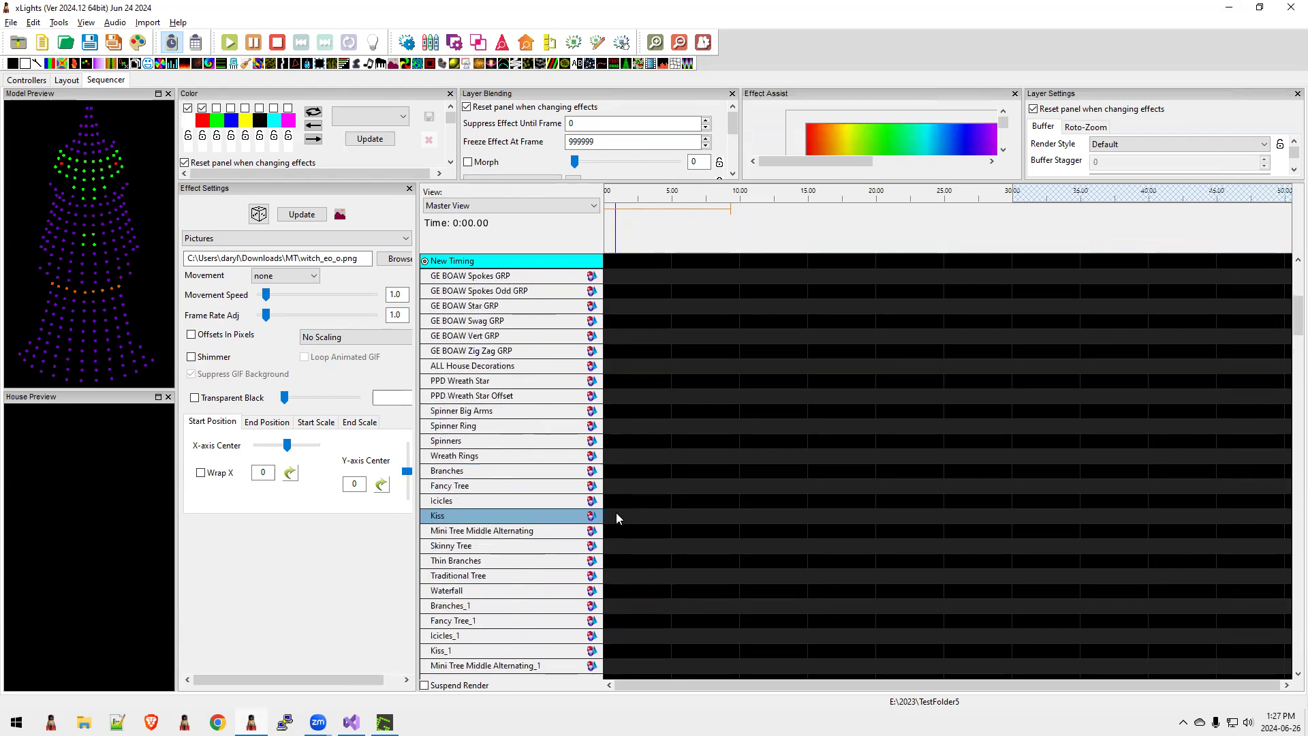
Add a Tree model to the layout in the empty area above and left of the large star.
click(60, 80)
scroll(832, 379, down, 5)
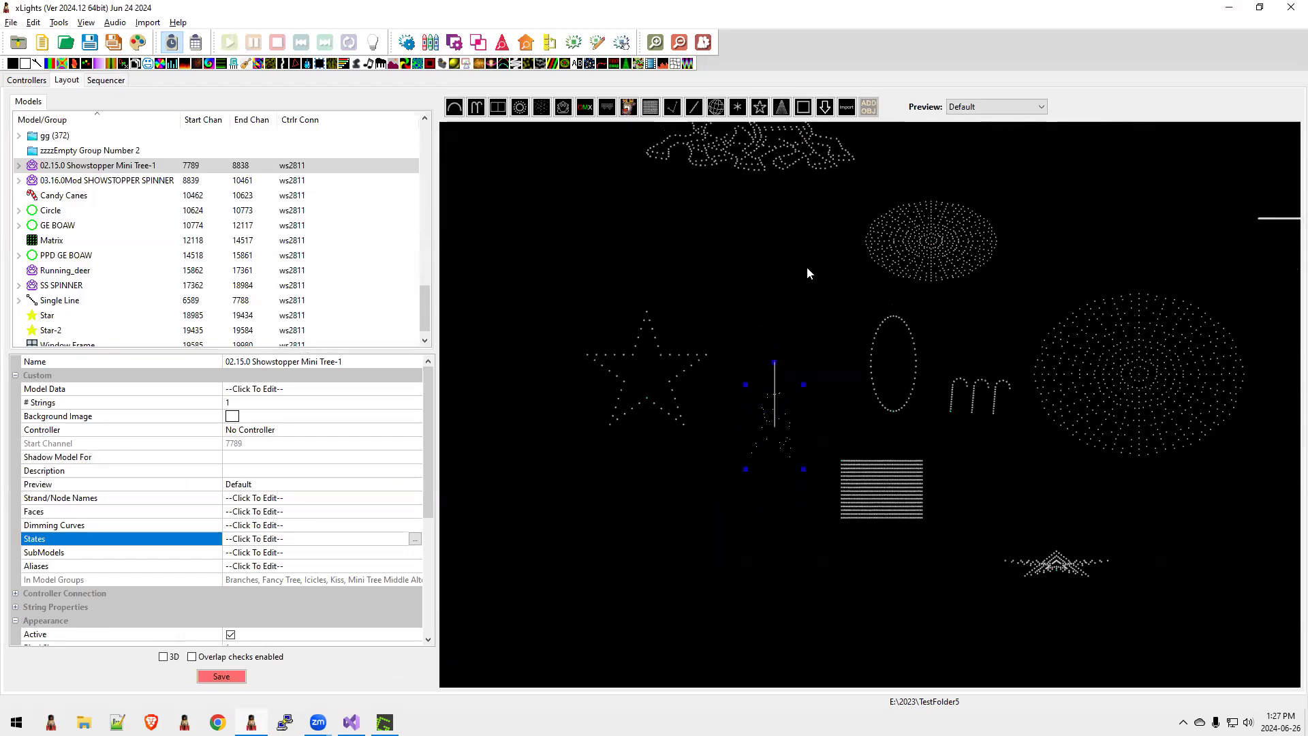
drag(807, 267, 814, 259)
click(782, 107)
drag(507, 199, 581, 371)
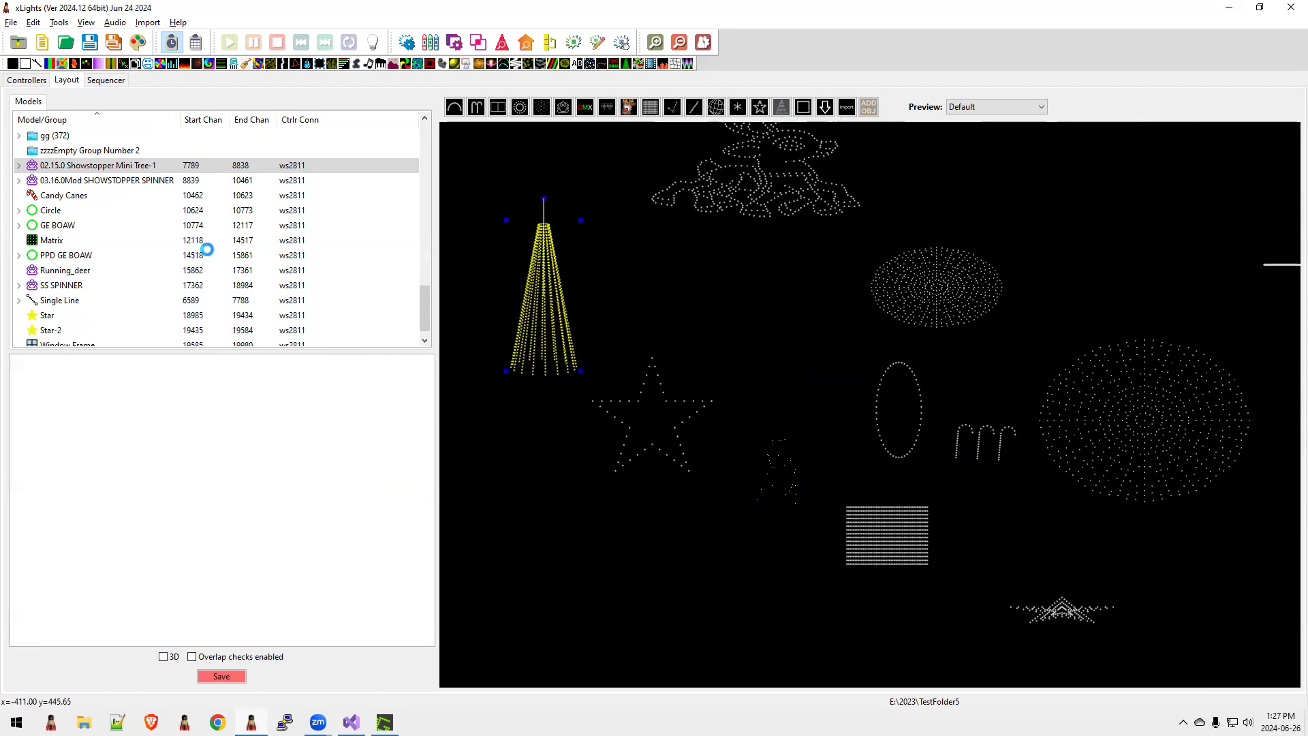
Add the new Tree model to the sequence's Master View display elements.
click(116, 82)
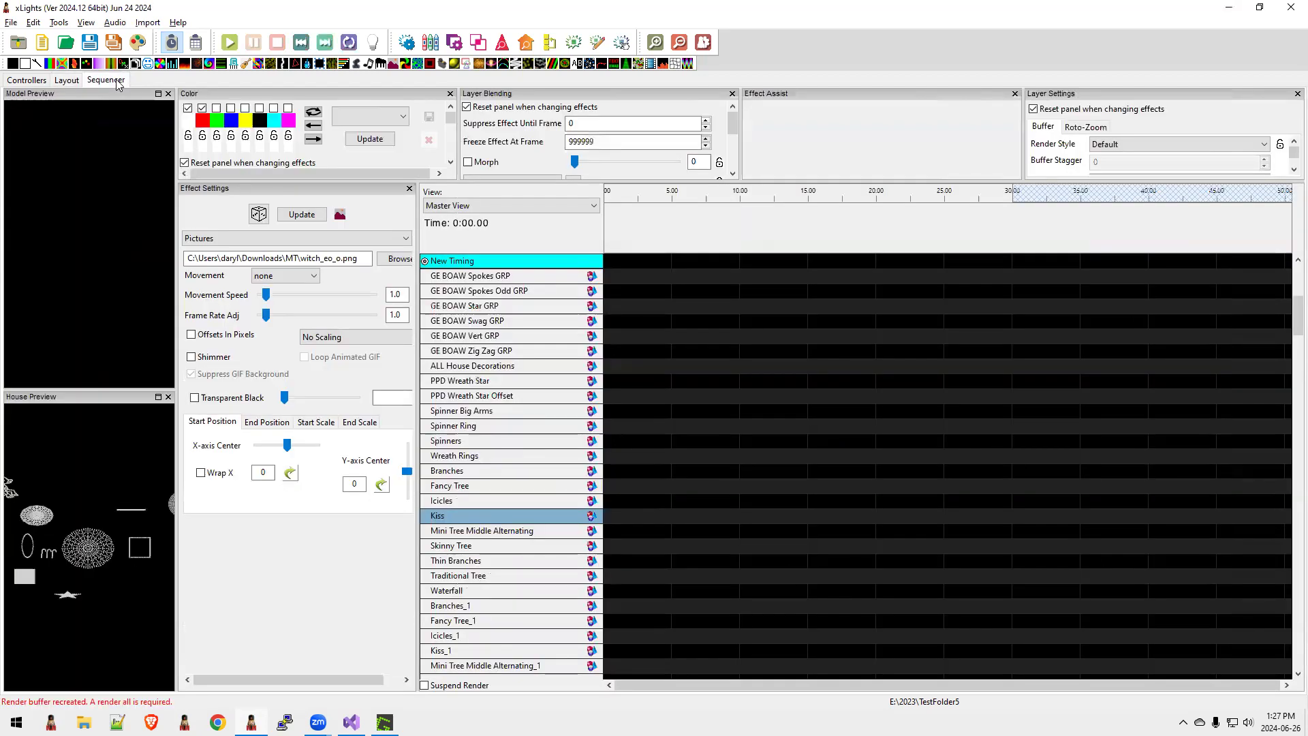
right_click(496, 440)
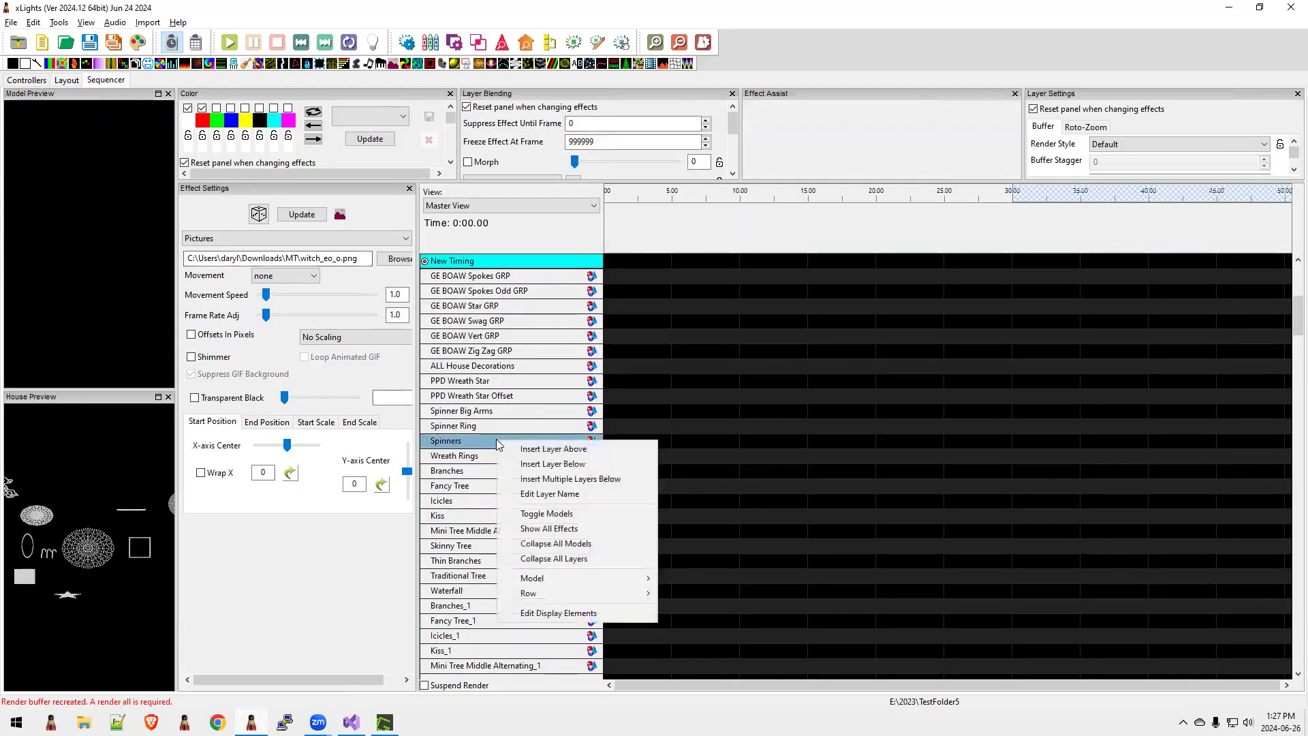
click(557, 614)
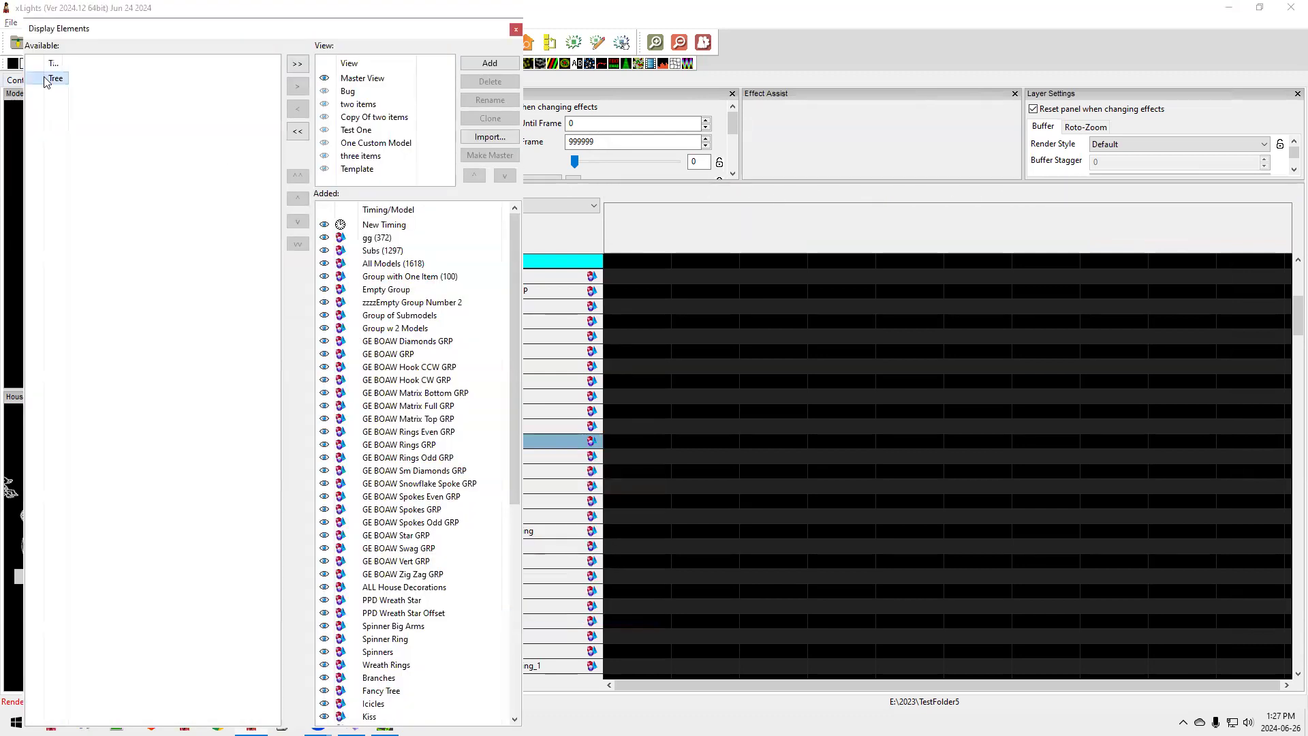
click(515, 29)
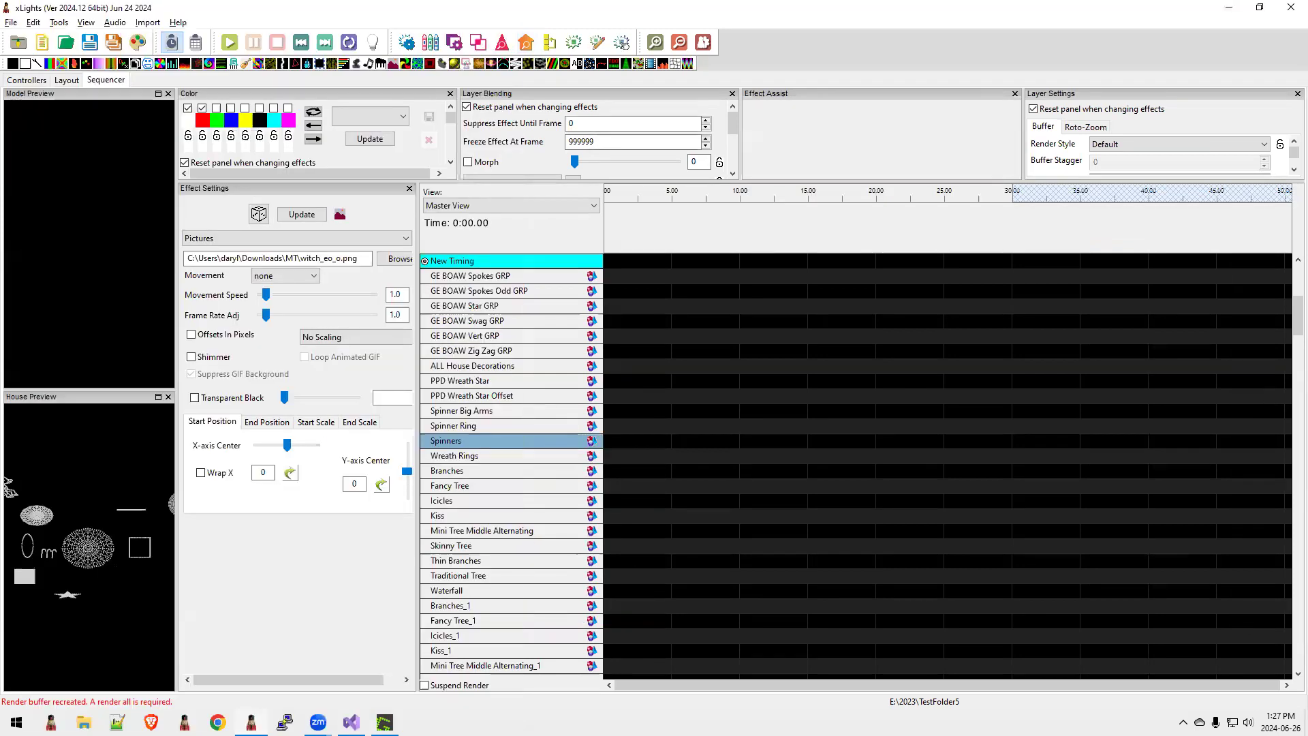
Place a Pictures effect with witch_eo_o.png on the Tree row from about 4 to 12 seconds.
scroll(592, 664, down, 10)
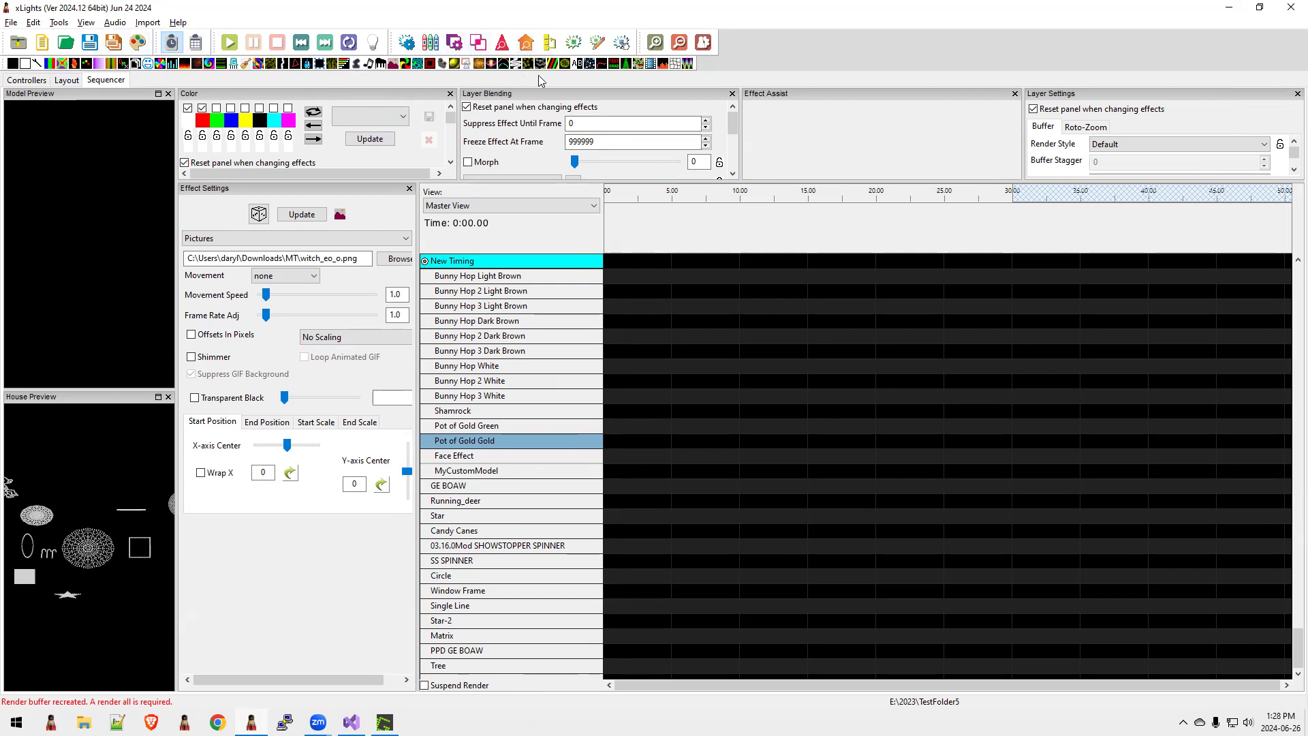
mouse_move(401, 65)
mouse_down()
mouse_move(666, 595)
mouse_move(672, 675)
mouse_up()
drag(764, 667, 771, 666)
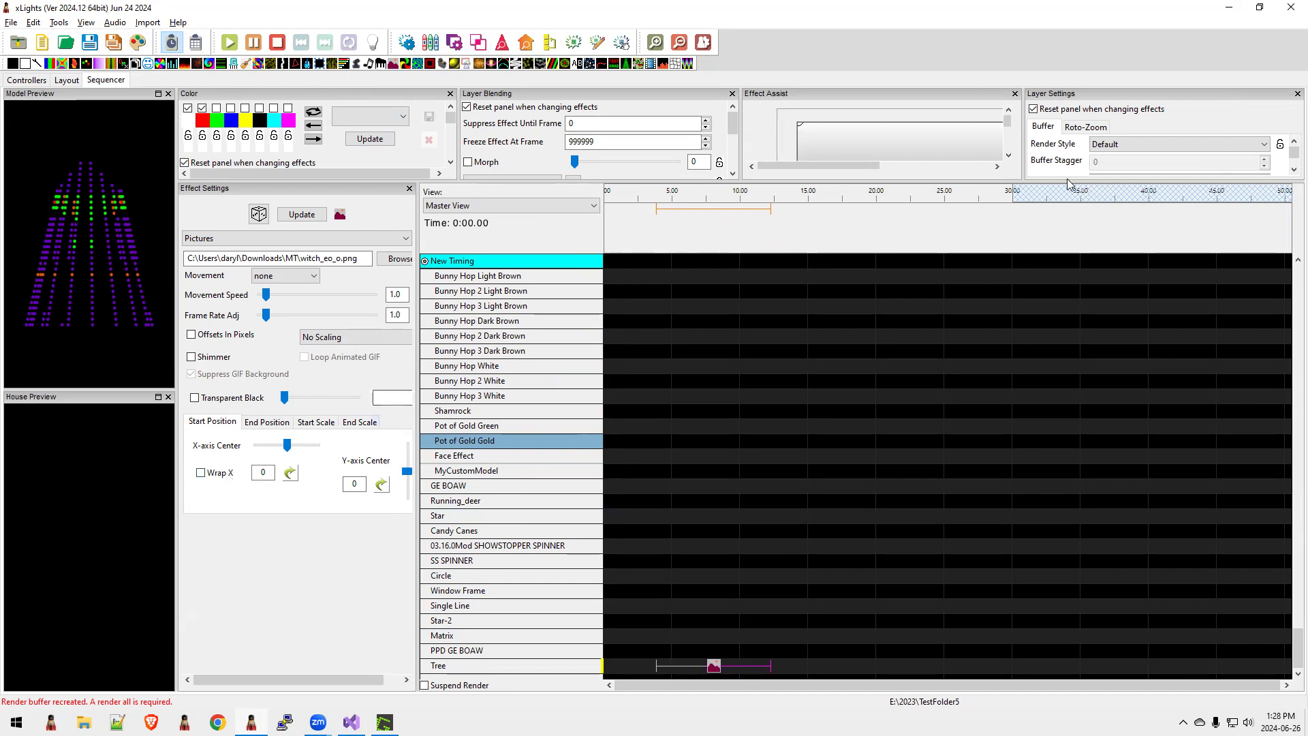
Restrict the Tree picture's sub-buffer to the left half, and shift that region to span about 22 to 72 percent horizontally.
drag(1055, 181, 1063, 323)
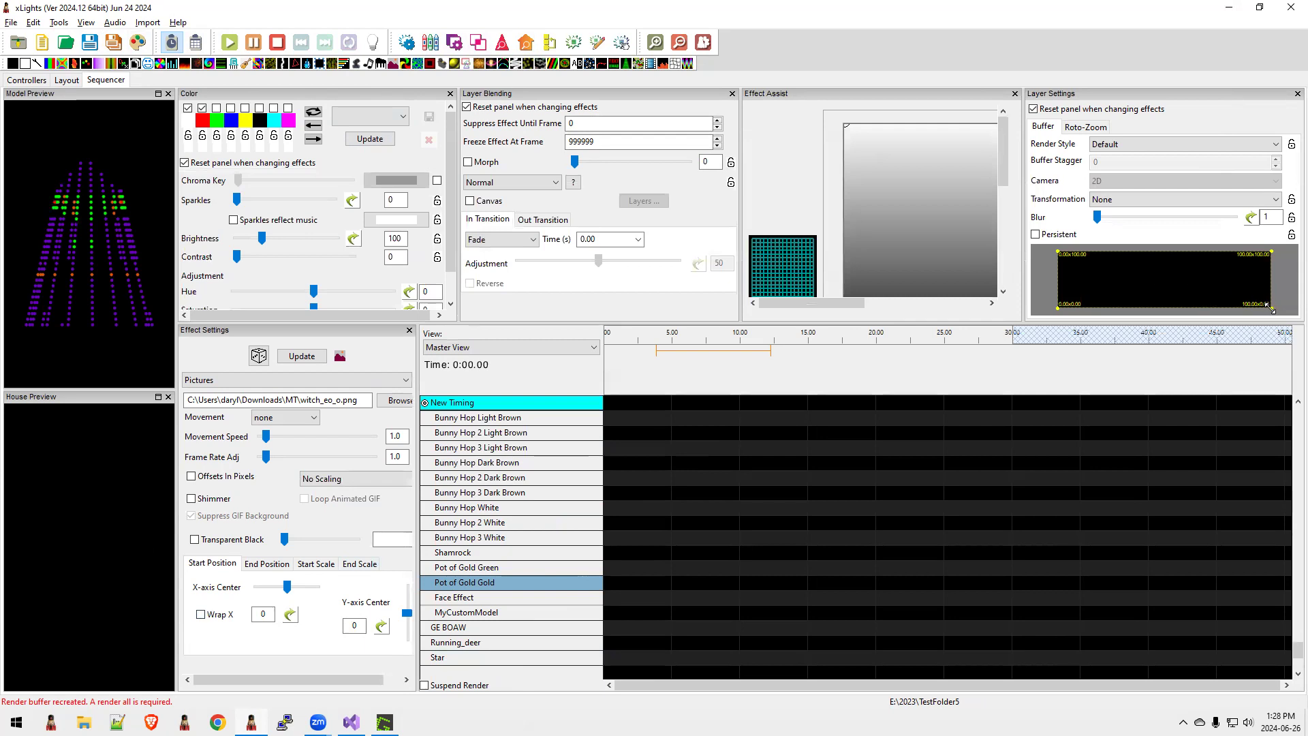
right_click(1155, 277)
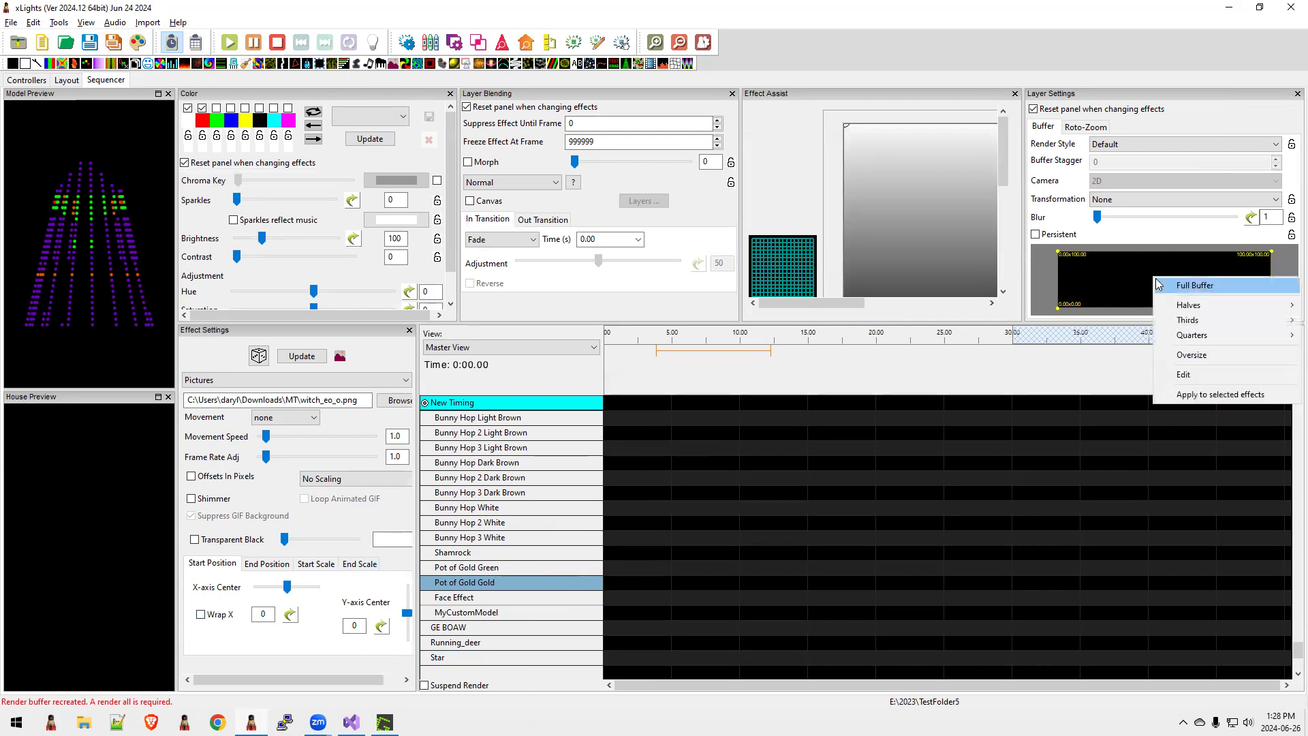
mouse_move(1197, 306)
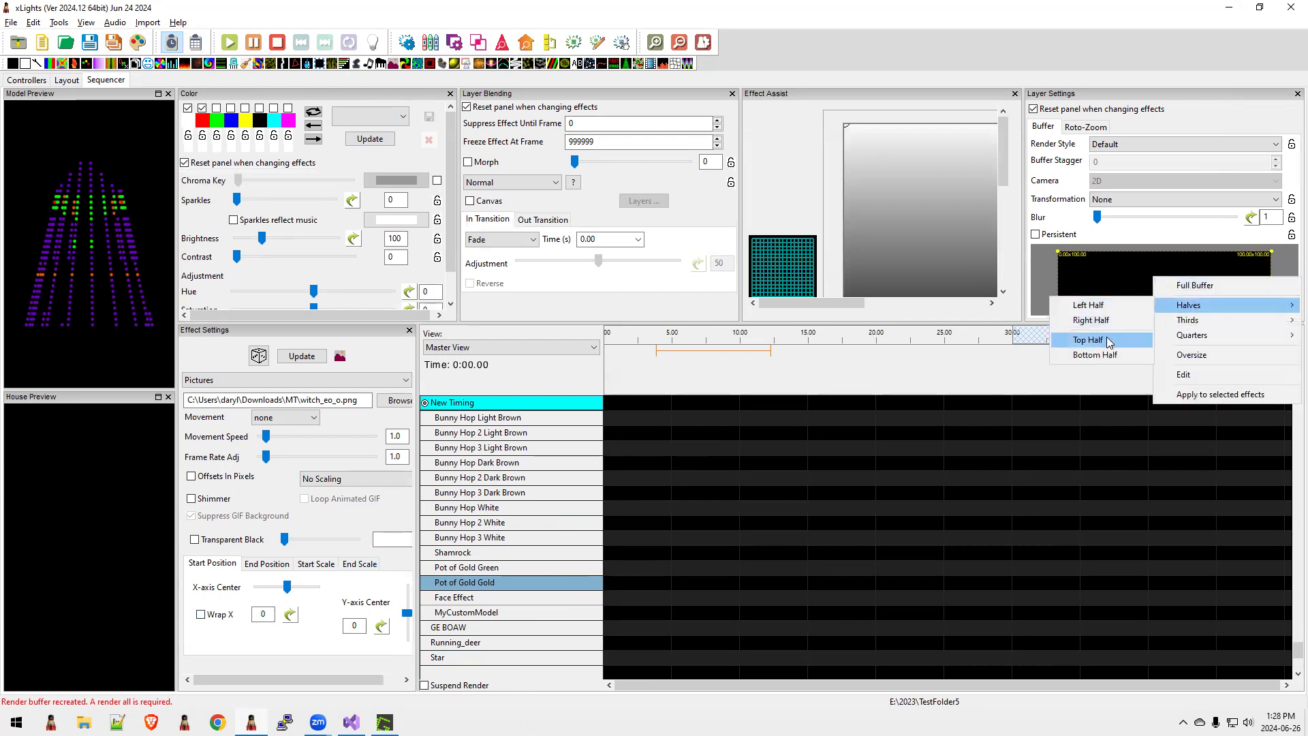
click(1097, 308)
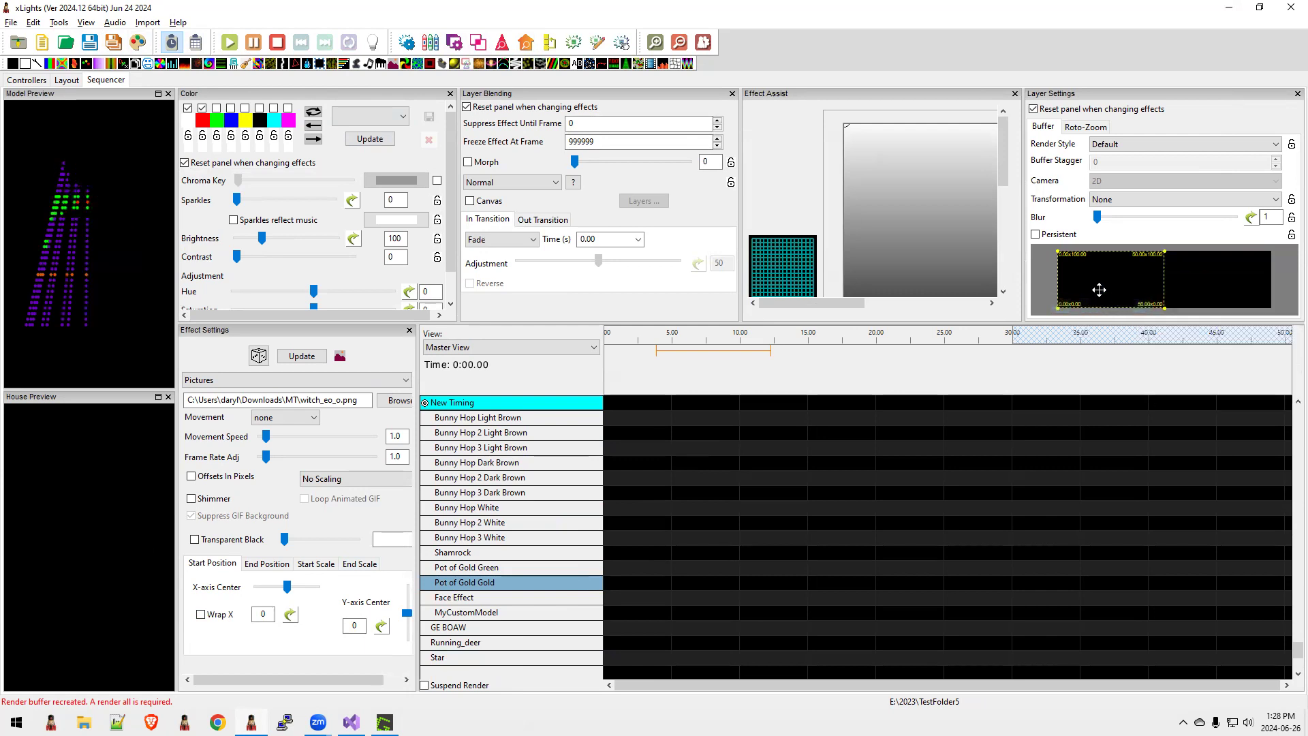
drag(1124, 290, 1147, 290)
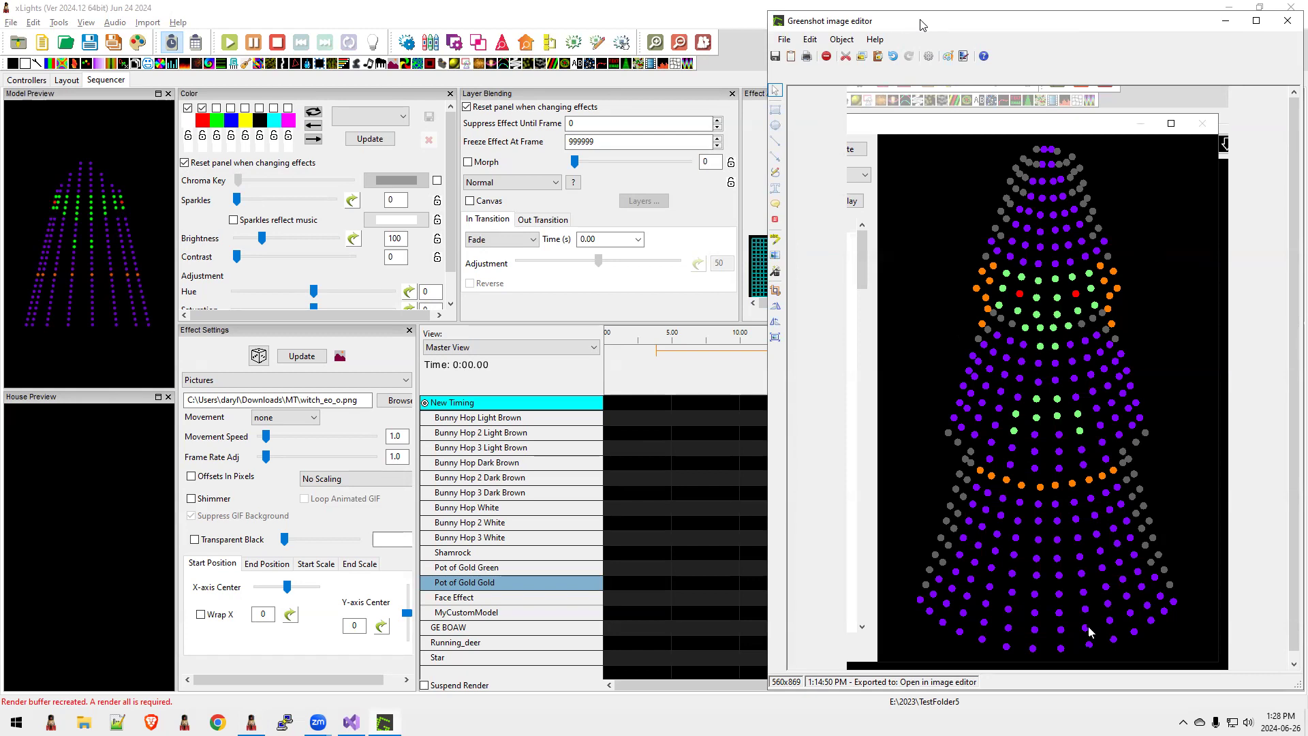
Close the reference screenshot and resize the sub-buffer to about 37 to 81 percent horizontally and -2 to 63 percent vertically.
key(alt+F4)
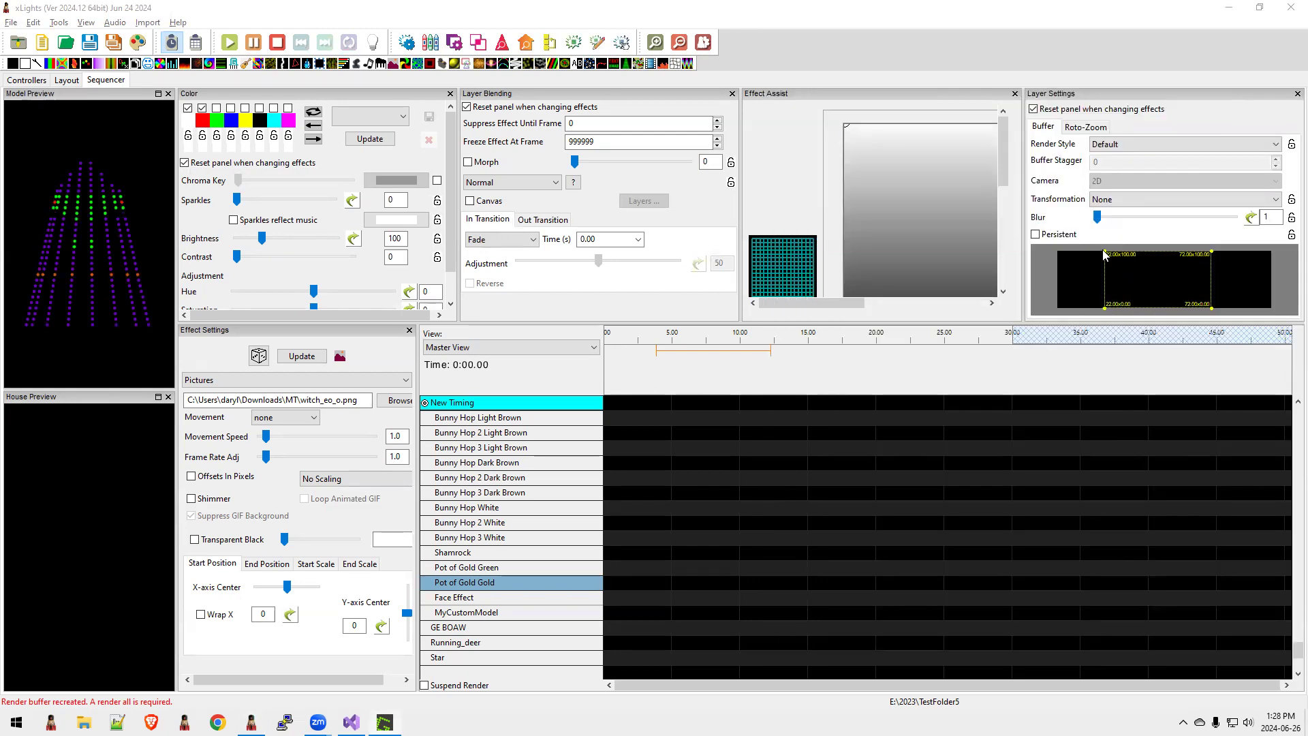
drag(1105, 254, 1164, 295)
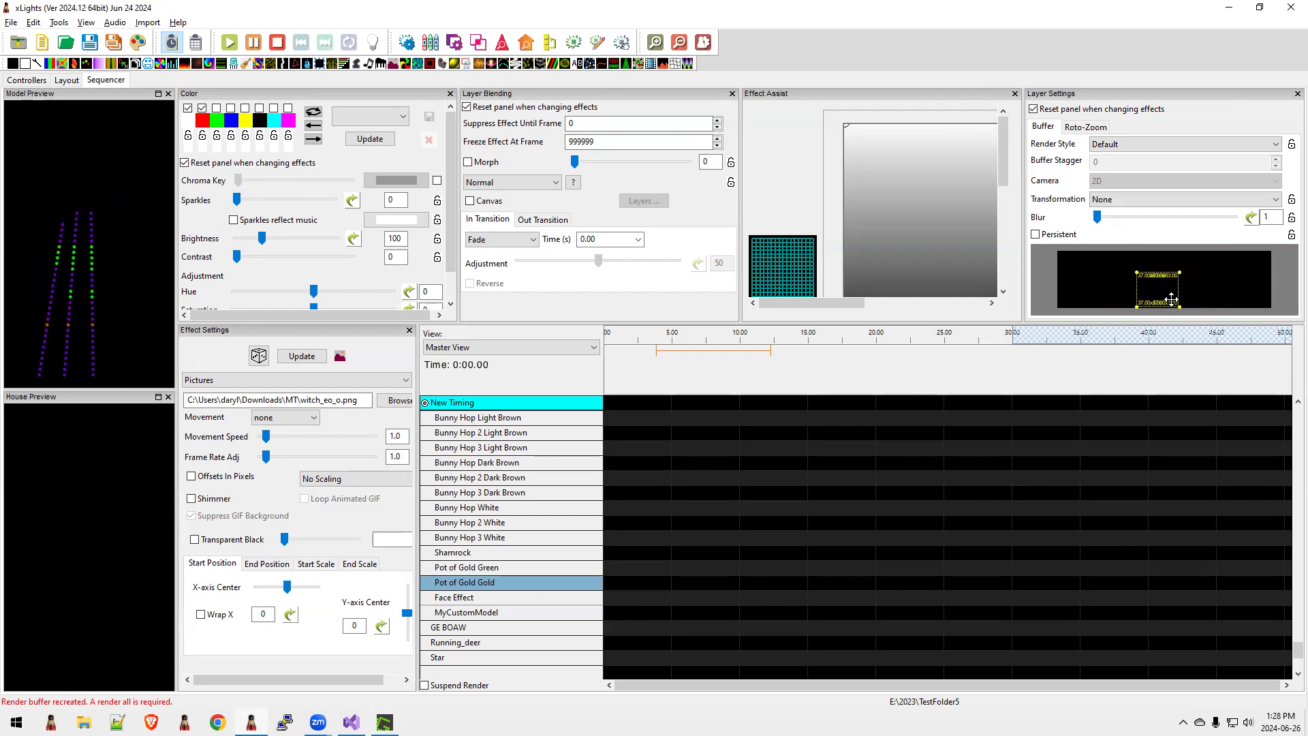
drag(1181, 308, 1232, 312)
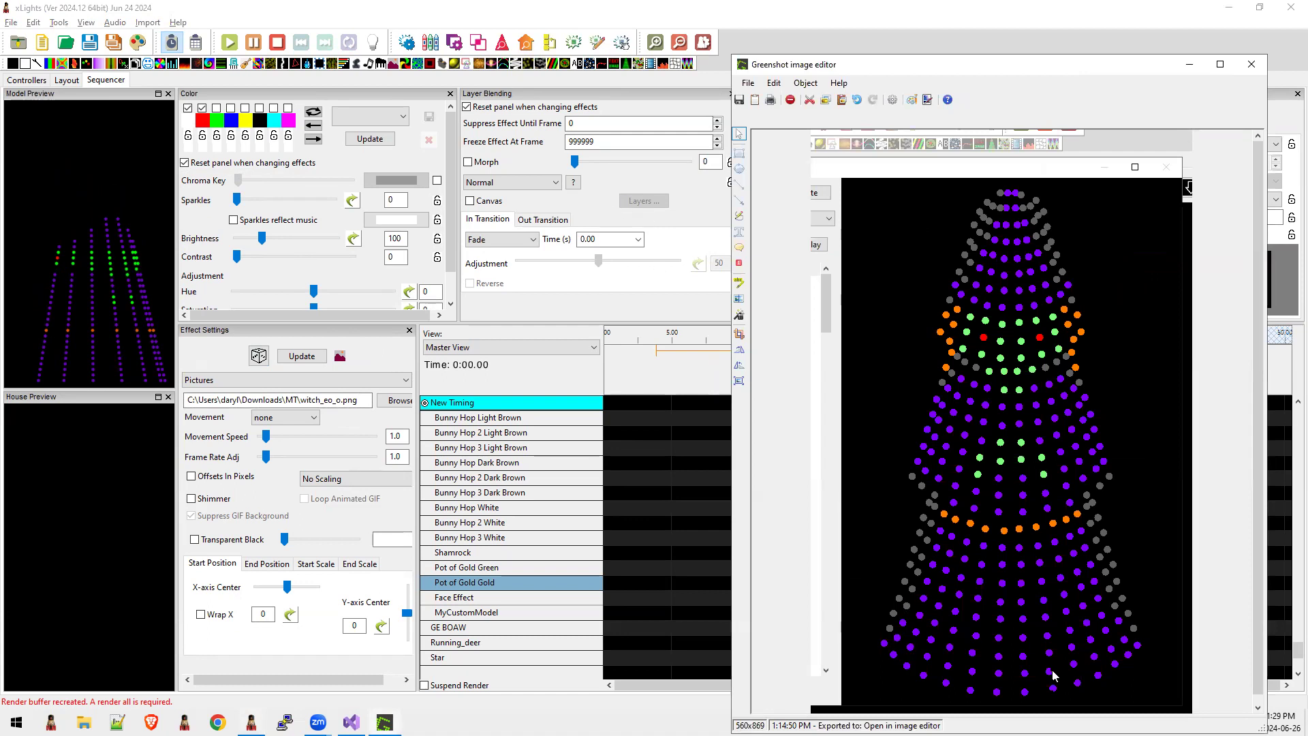
drag(988, 212, 961, 445)
mouse_move(999, 227)
mouse_down()
mouse_move(998, 417)
mouse_move(1034, 426)
mouse_up()
mouse_move(1025, 263)
mouse_down()
mouse_move(1074, 433)
mouse_move(1050, 280)
mouse_move(1090, 397)
mouse_up()
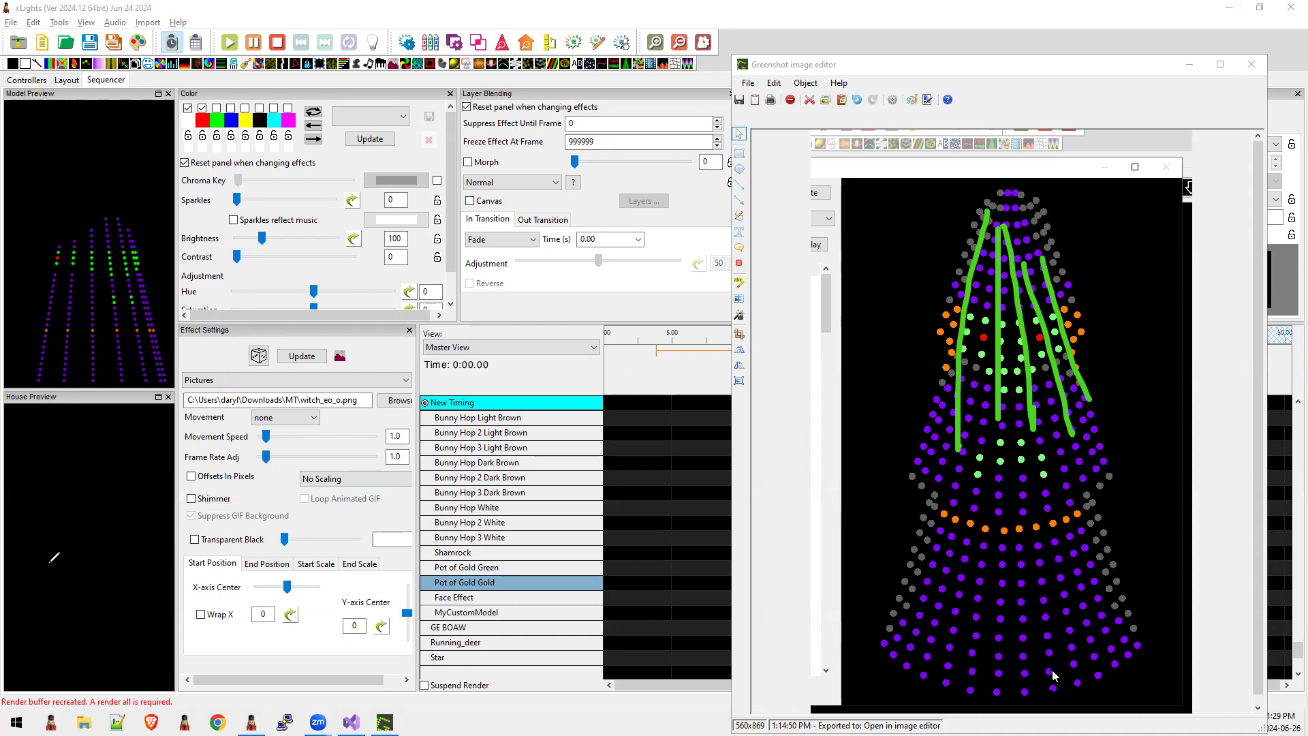
key(ctrl+z)
key(ctrl+z)
key(ctrl+z)
key(ctrl+z)
key(ctrl+z)
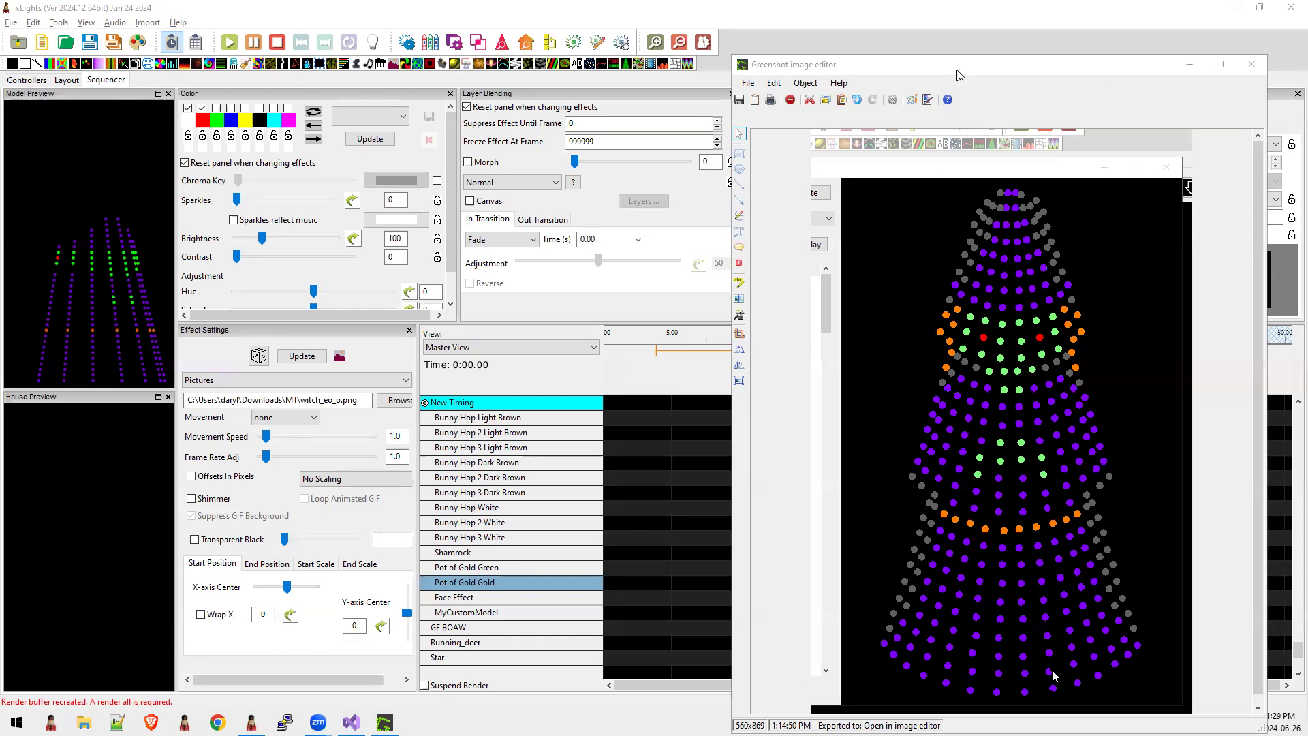
key(alt+F4)
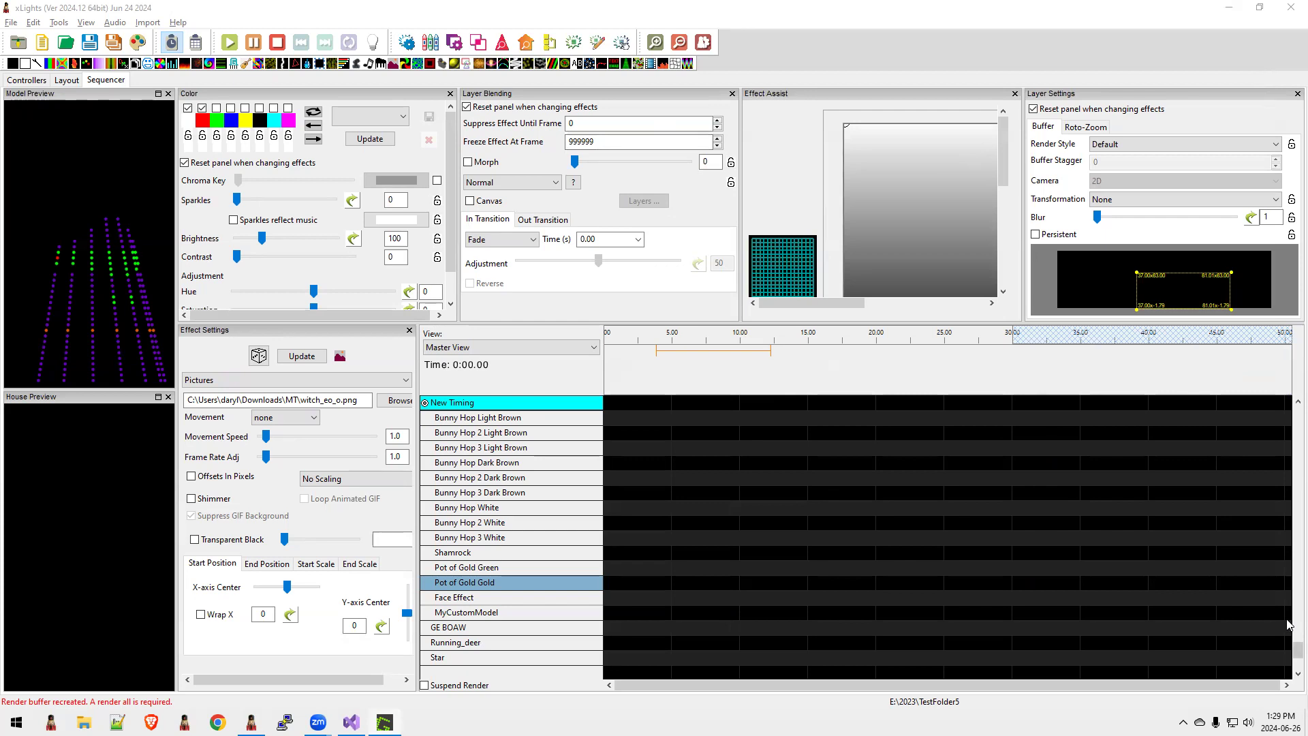
Select the Pictures effect on the MT row and undock Effect Assist into a large floating window showing the whole witch image.
drag(1295, 646, 1290, 490)
drag(1290, 429, 1290, 460)
click(688, 553)
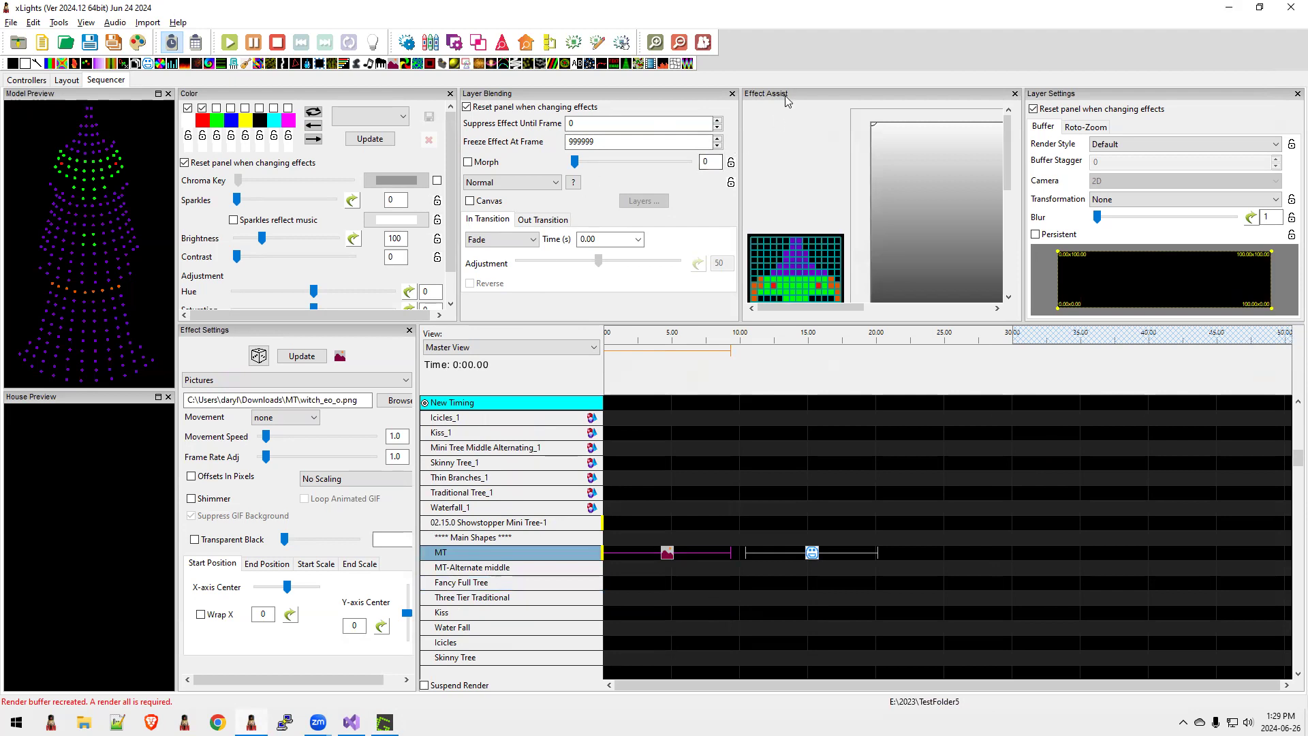
drag(789, 96, 716, 127)
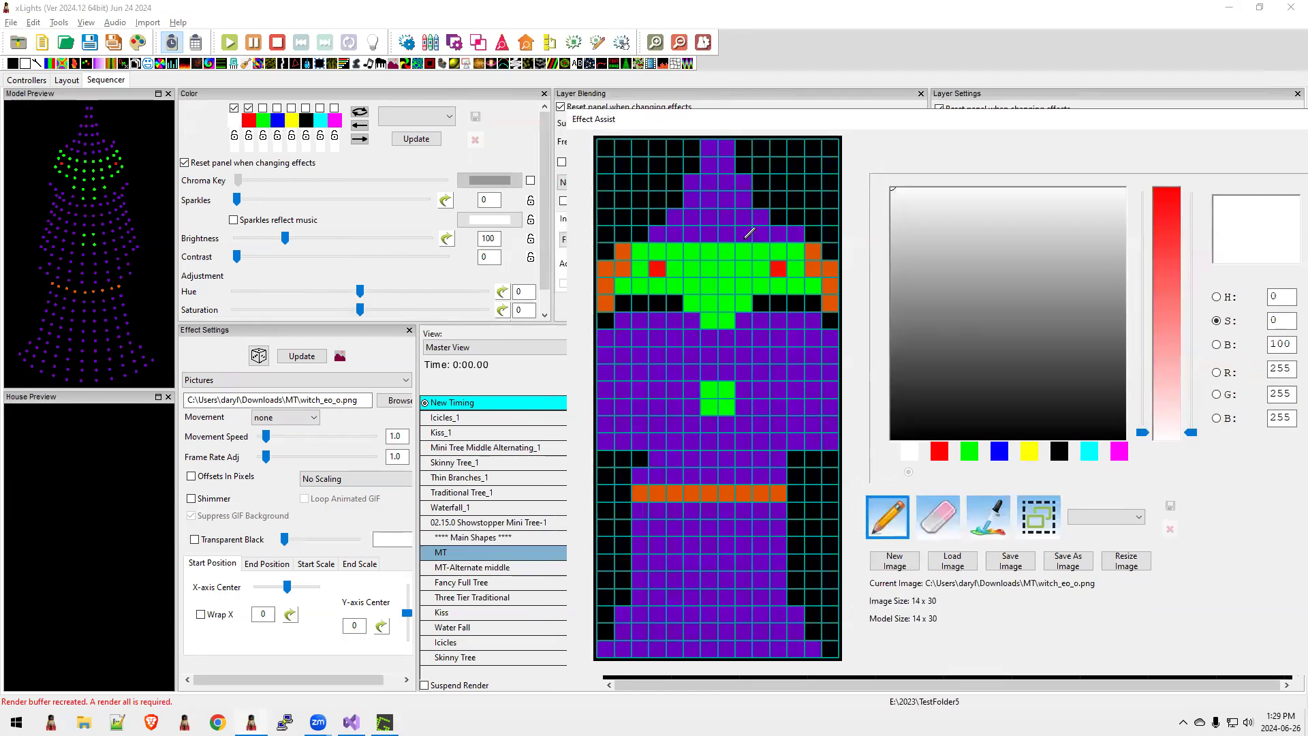